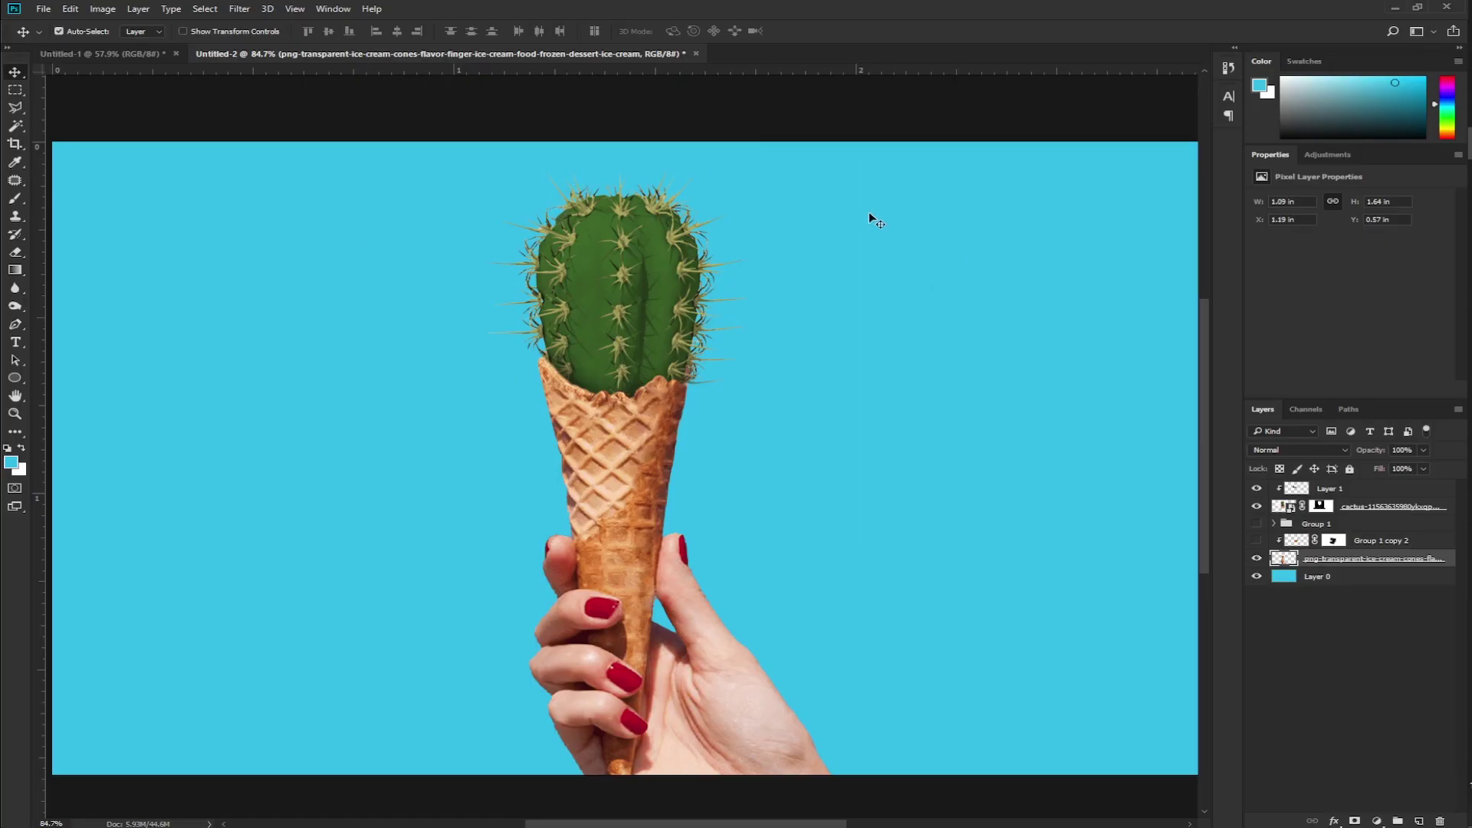
Start a new blank Photoshop document with Ctrl+N
{"action": "key", "text": "ctrl"}
{"action": "key", "text": "ctrl+n"}
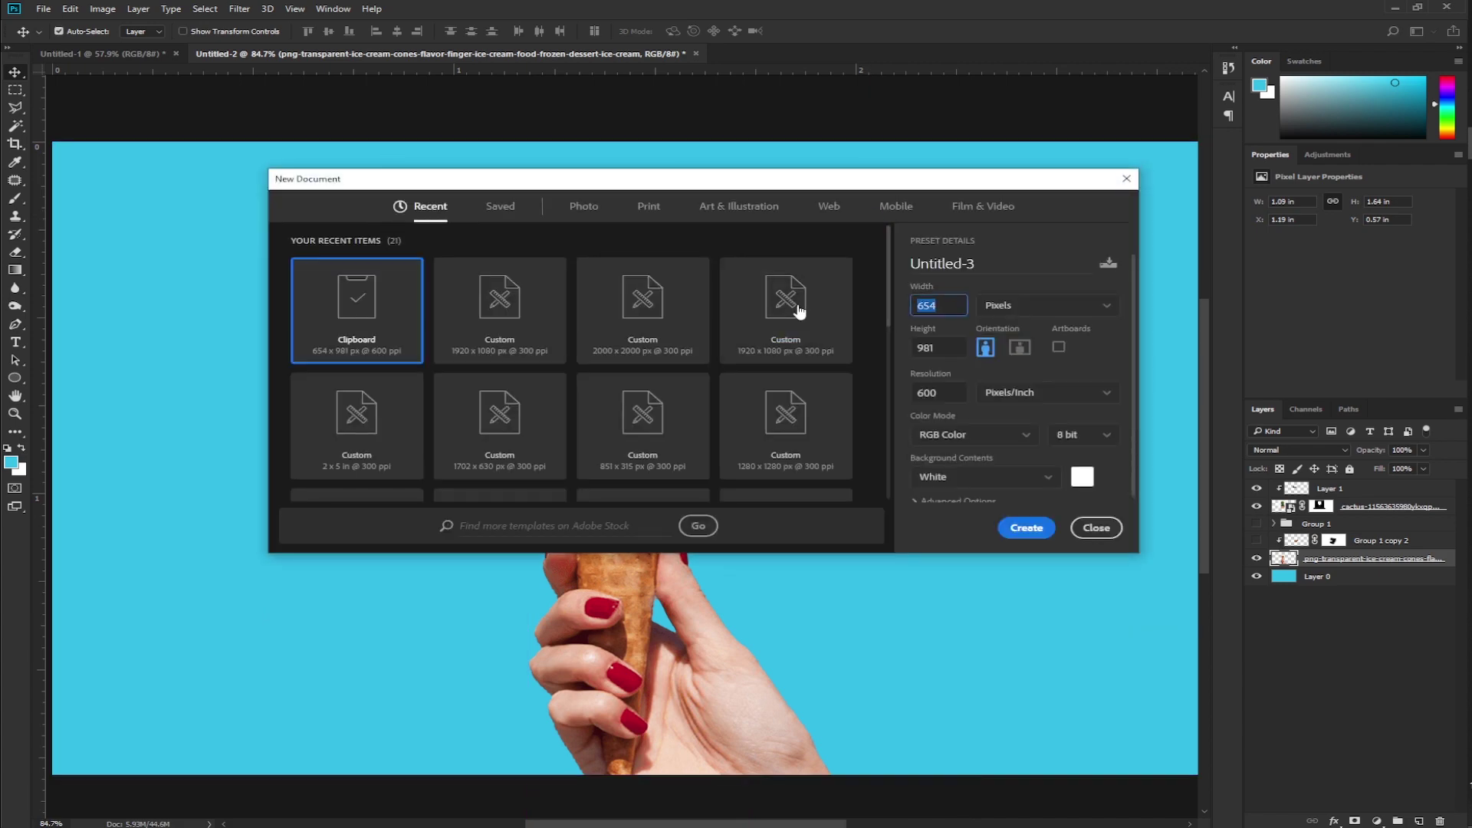
Create a new 1920 × 1080 px document
{"action": "type", "text": "1920"}
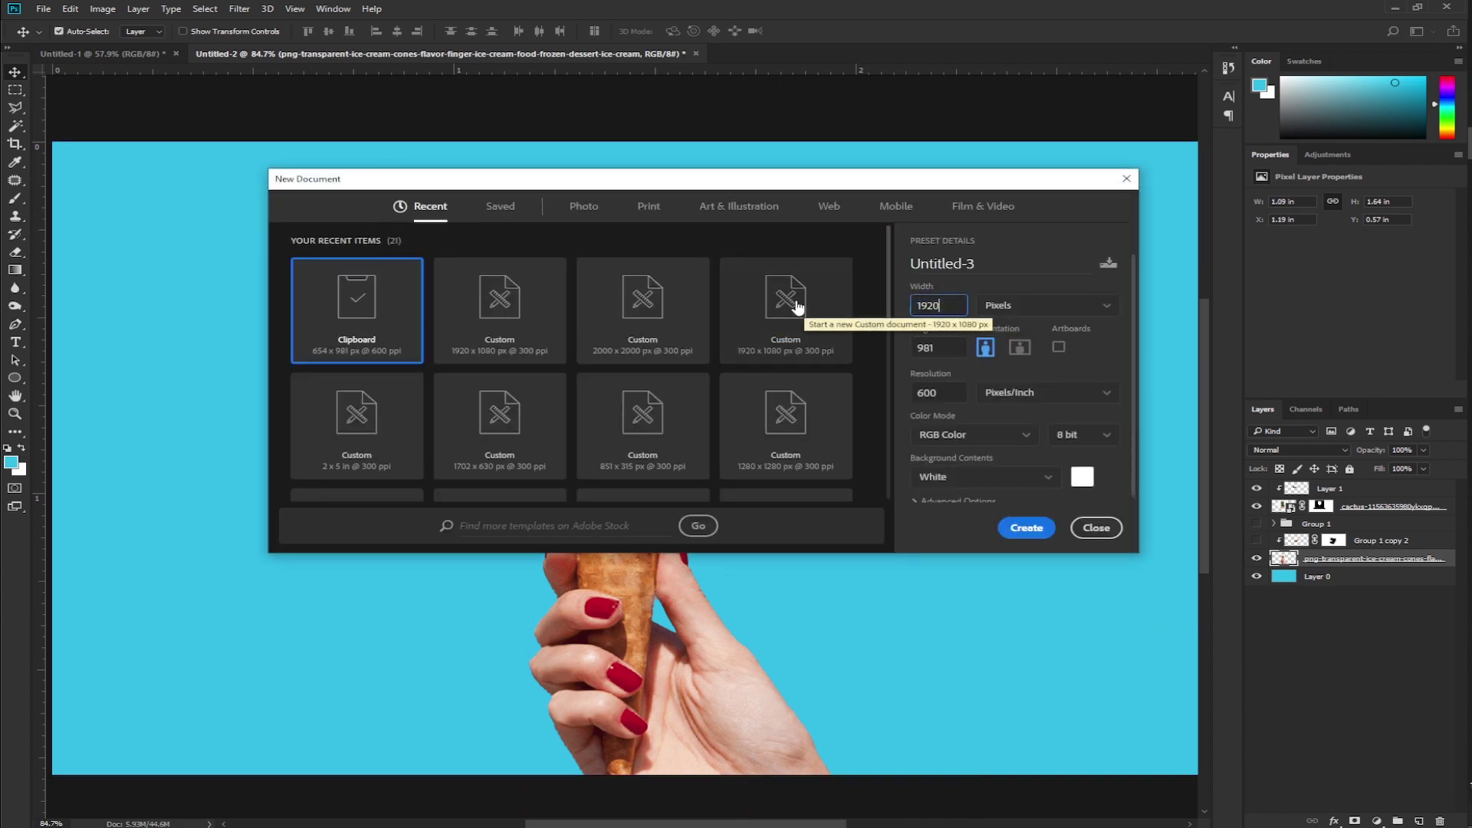
{"action": "key", "text": "Tab"}
{"action": "type", "text": "1080"}
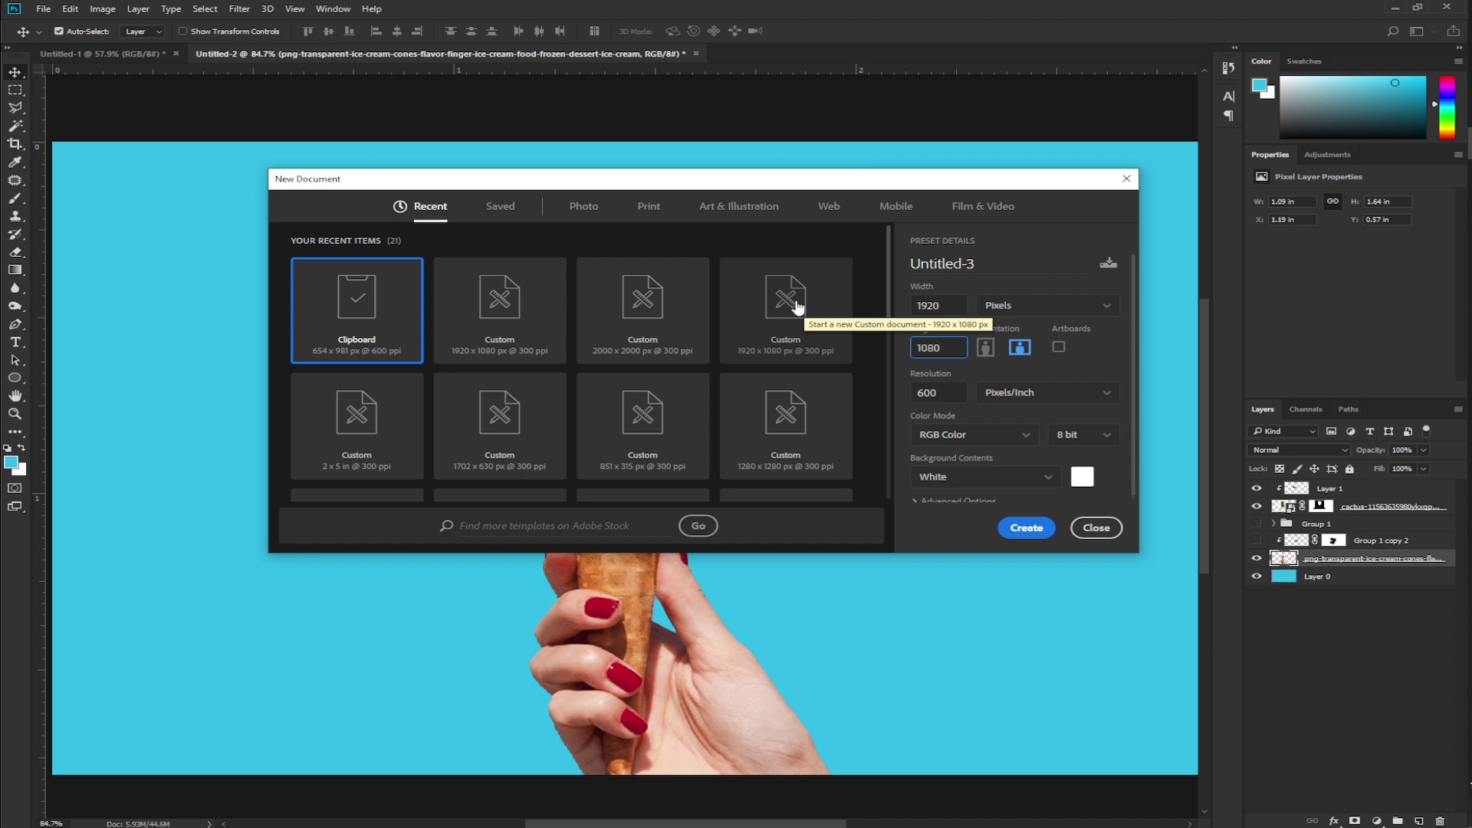
{"action": "left_click", "coordinate": [1018, 533]}
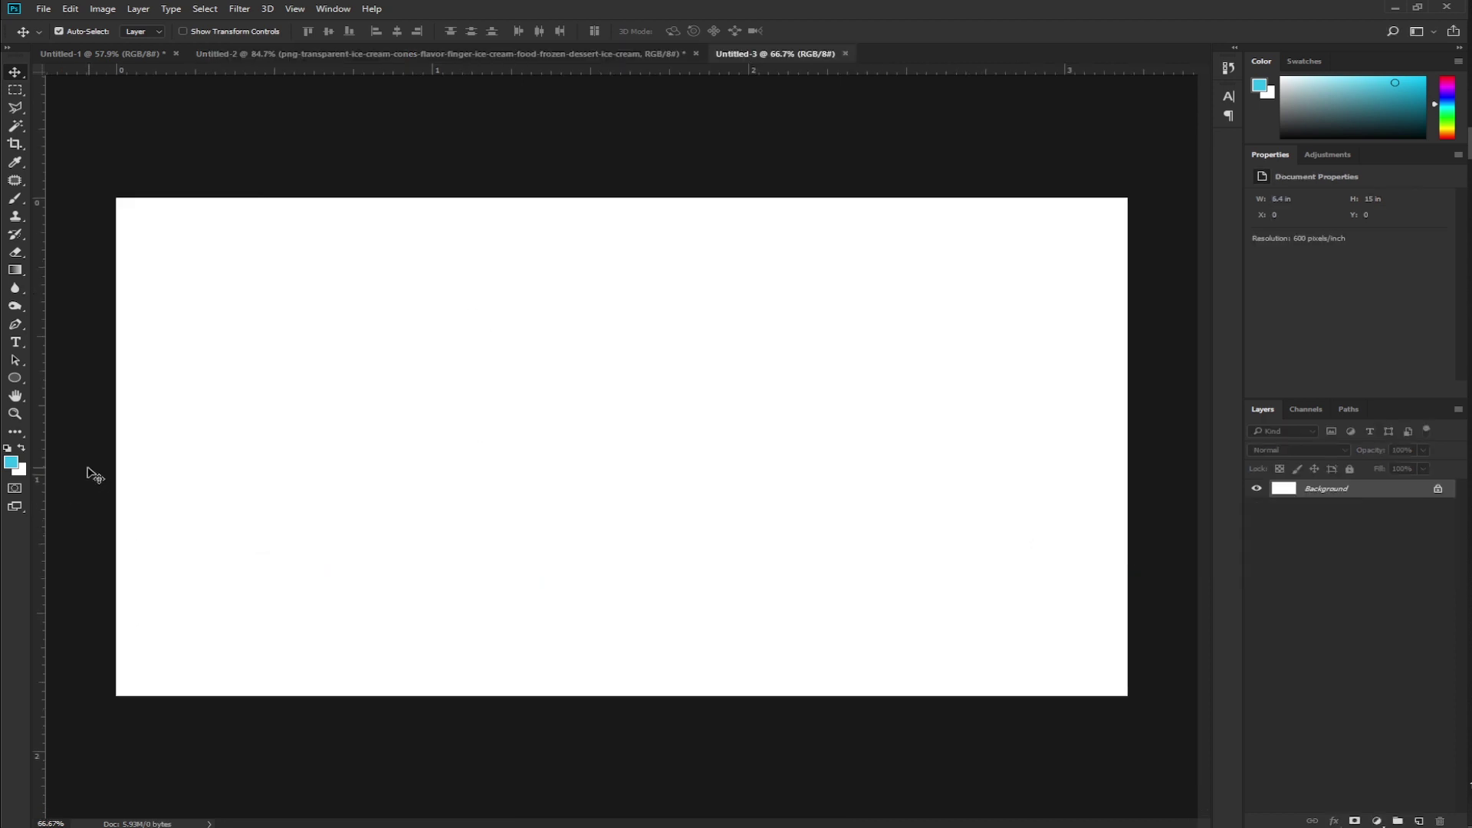
Unlock the background into Layer 0 and switch to the manipulation image folder
{"action": "left_click", "coordinate": [1434, 495]}
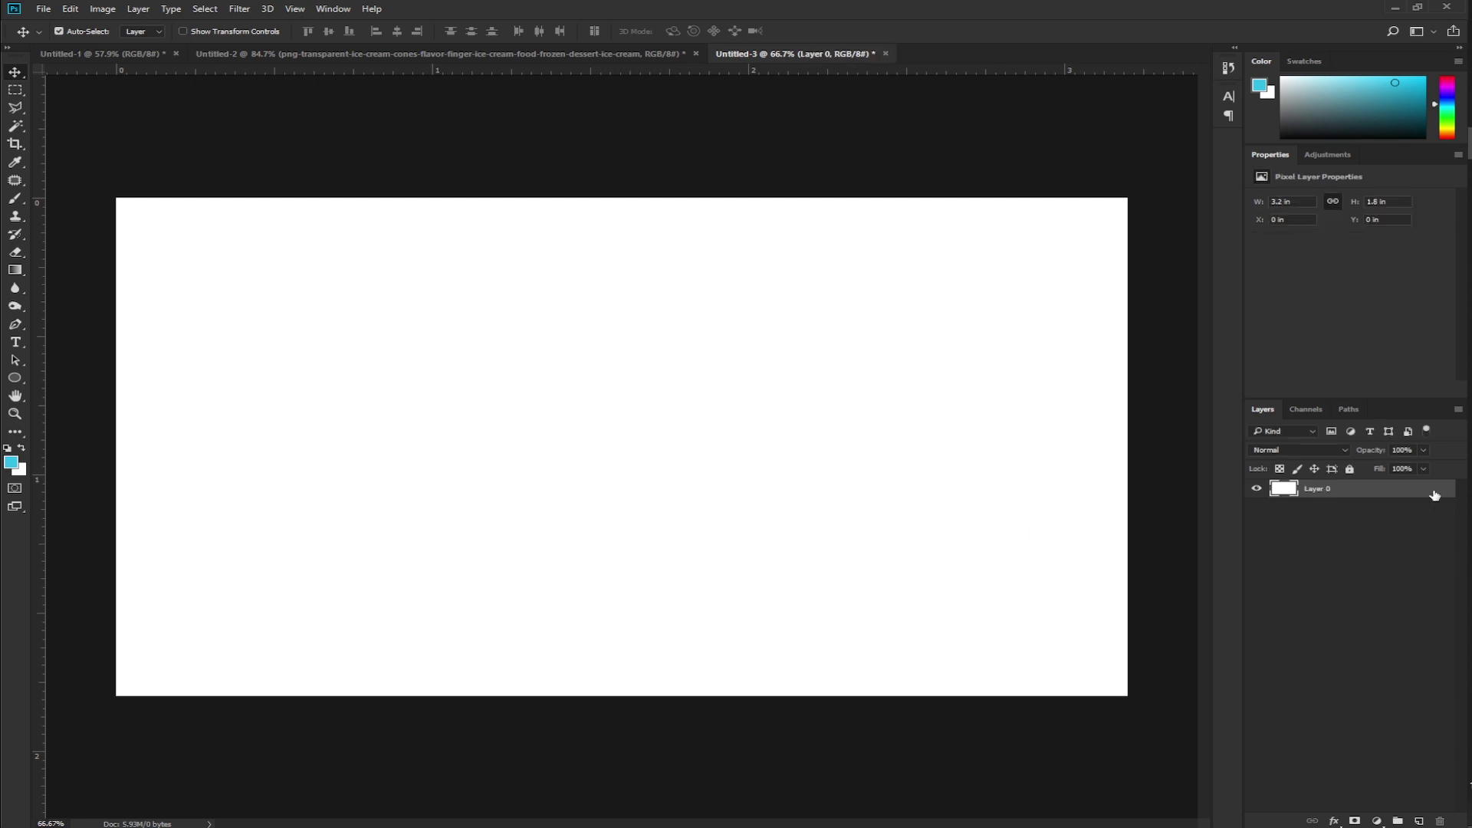
{"action": "double_click", "coordinate": [1454, 487]}
{"action": "key", "text": "Escape"}
{"action": "key", "text": "ctrl+z"}
{"action": "key", "text": "alt+Tab"}
{"action": "left_click", "coordinate": [518, 215]}
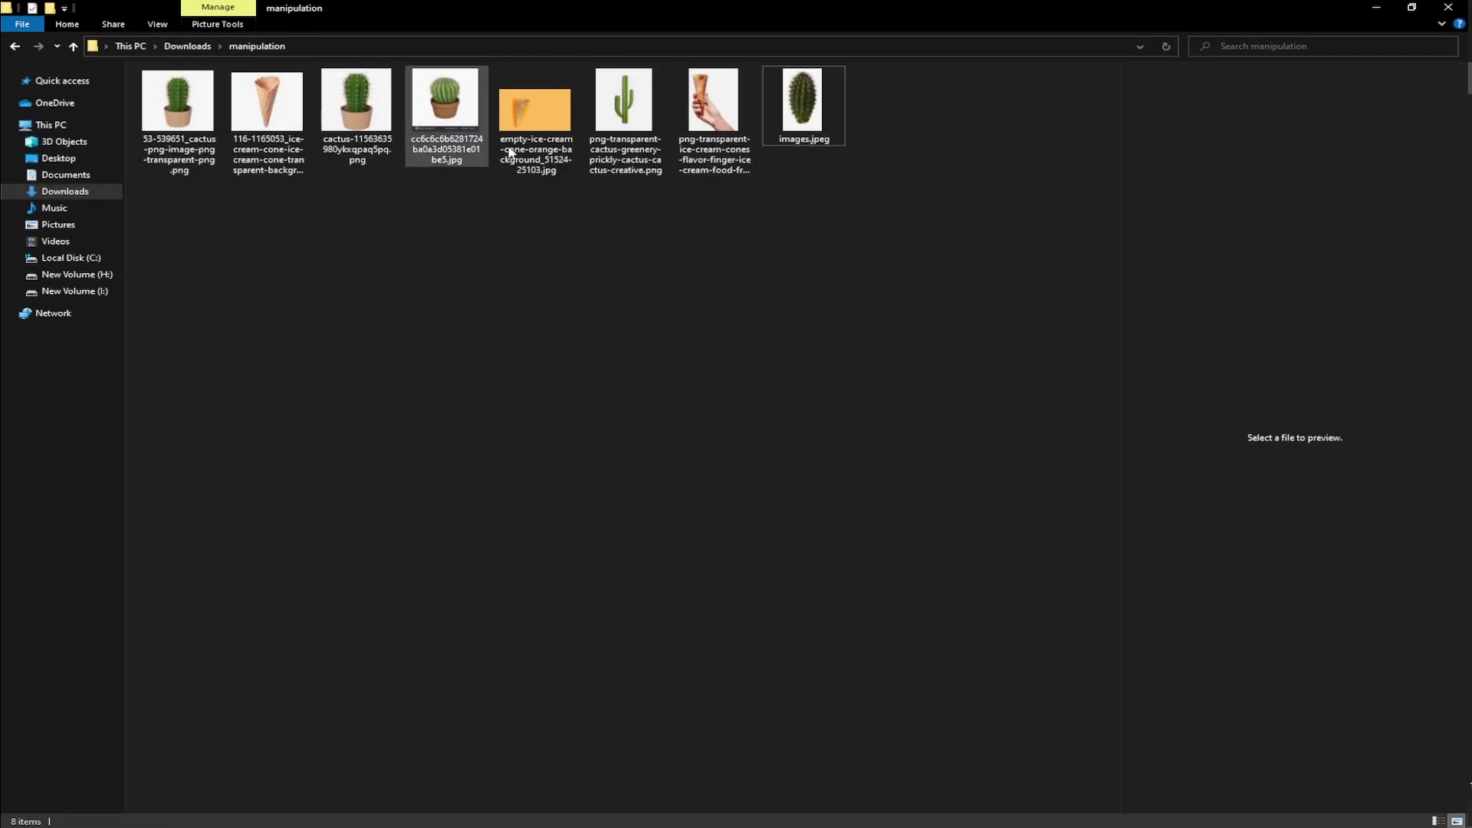
Drag the ice-cream-cones PNG from the manipulation folder onto the Photoshop canvas
{"action": "left_click", "coordinate": [725, 130]}
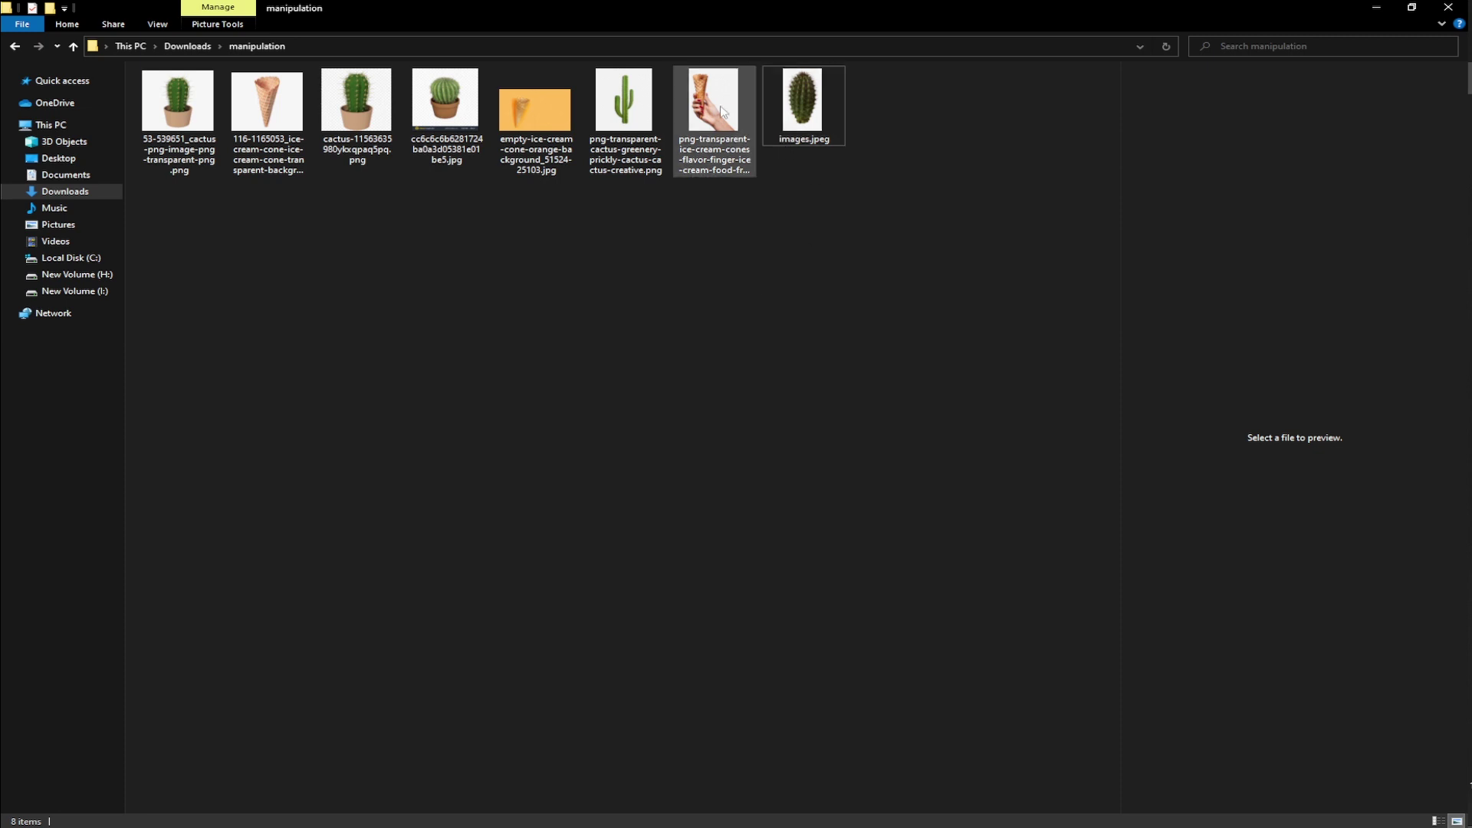
{"action": "mouse_move", "coordinate": [714, 115]}
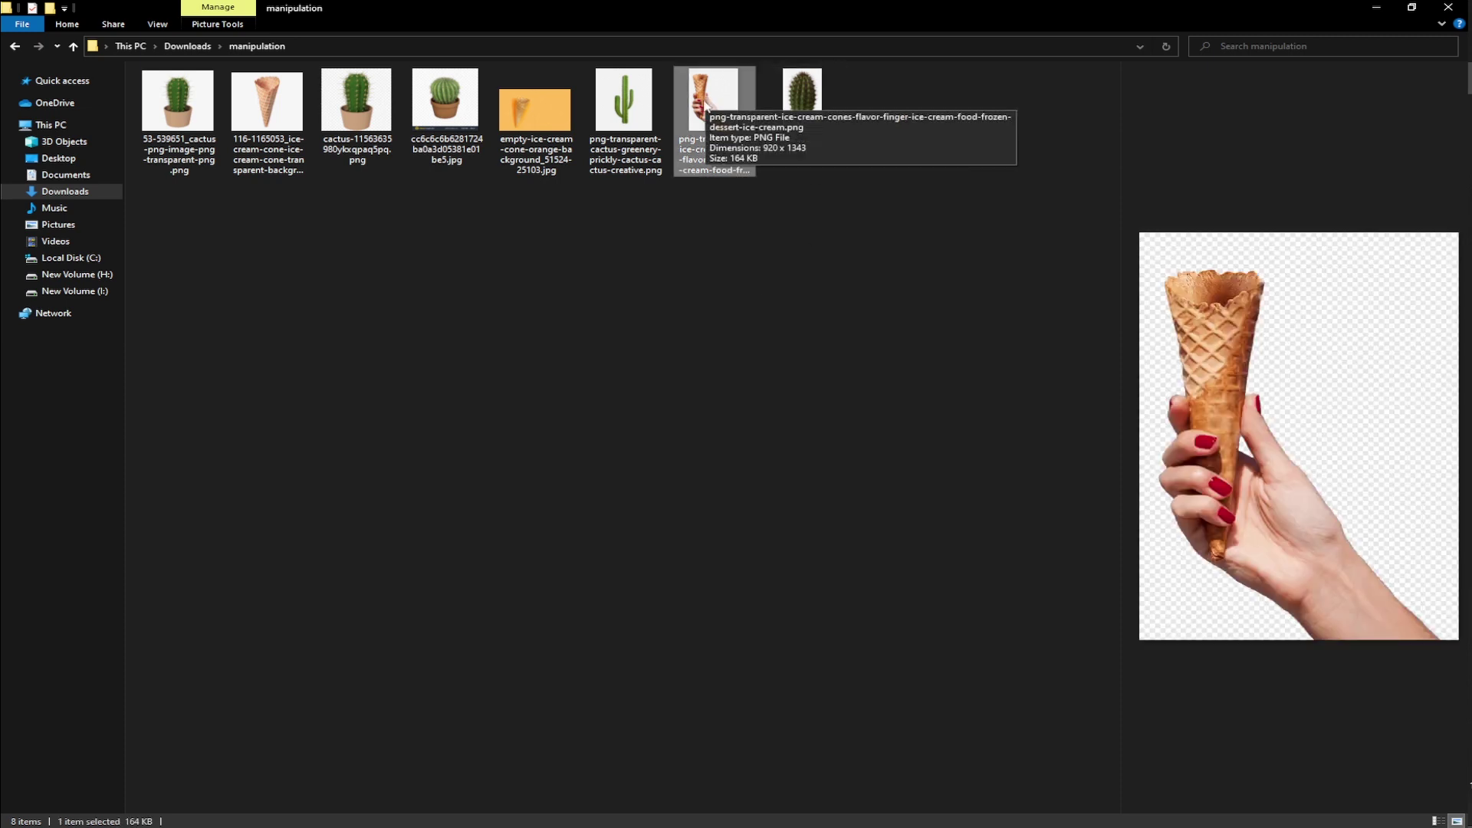
{"action": "left_click_drag", "start_coordinate": [705, 107], "coordinate": [574, 414]}
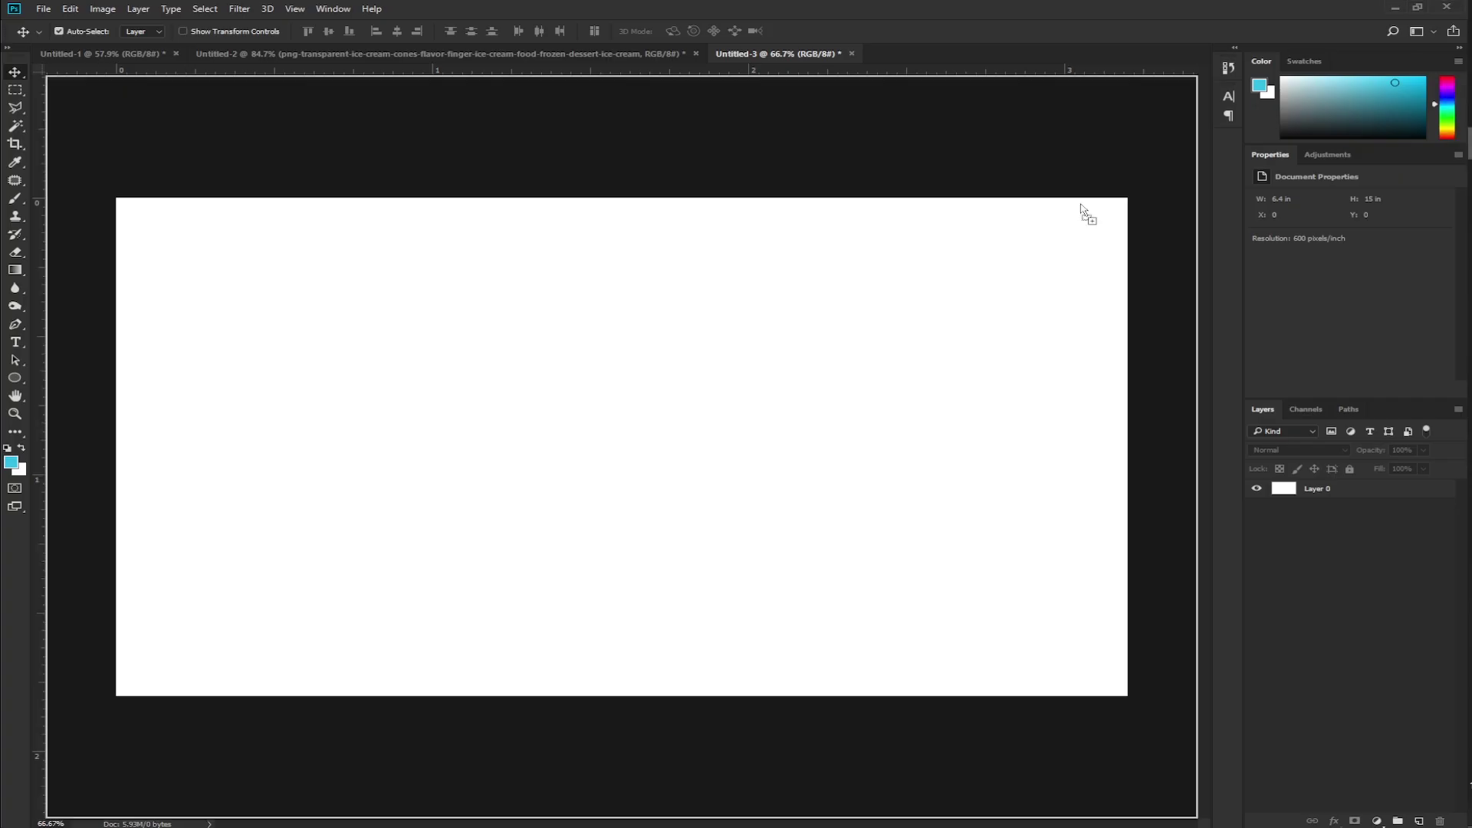
Fit the placed cone-and-hand image to the canvas height and commit it
{"action": "left_click_drag", "start_coordinate": [458, 419], "coordinate": [503, 453]}
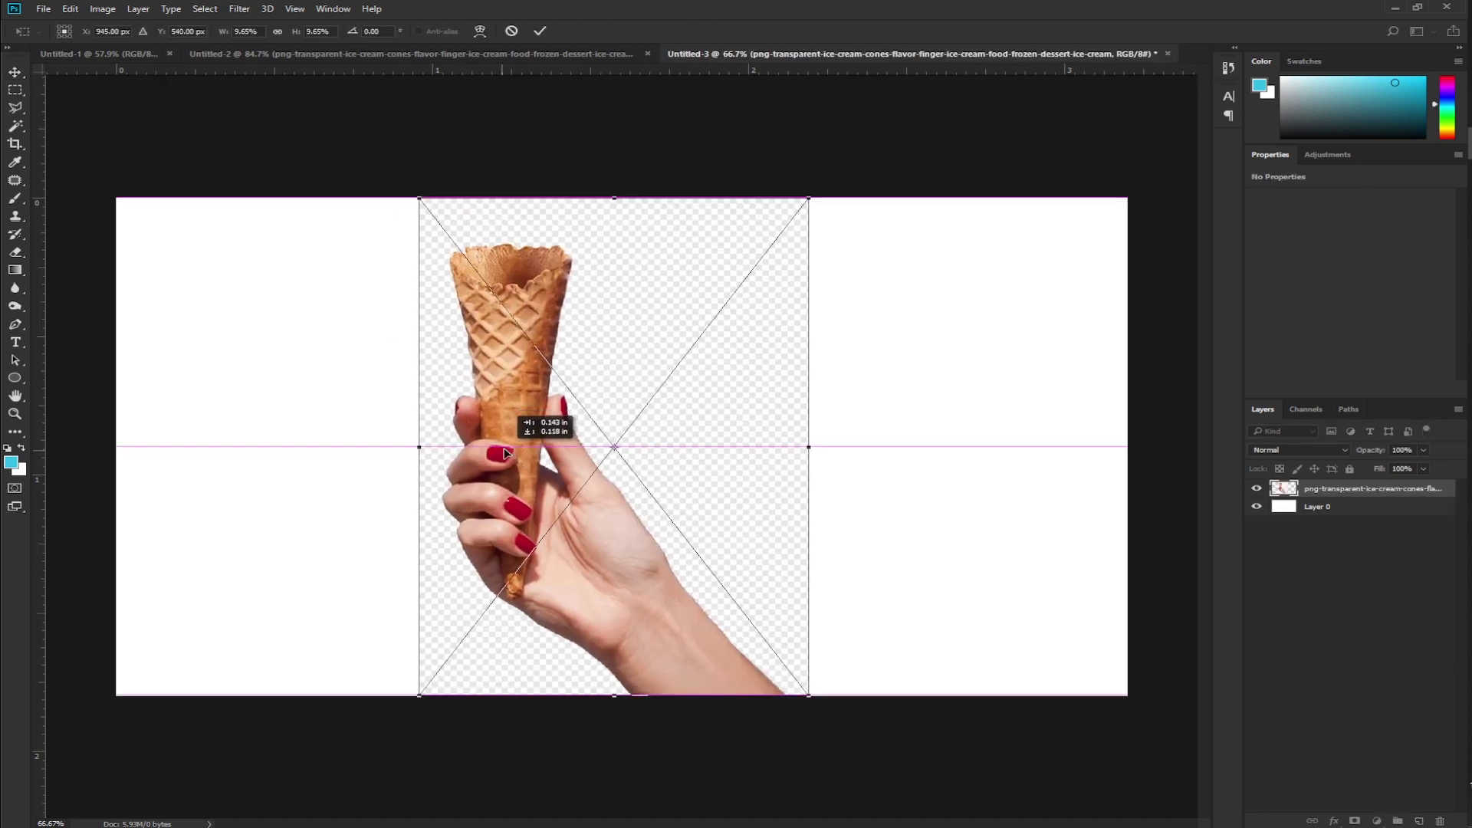
{"action": "key", "text": "Return"}
{"action": "scroll", "coordinate": [421, 325], "scroll_direction": "up", "scroll_amount": 1}
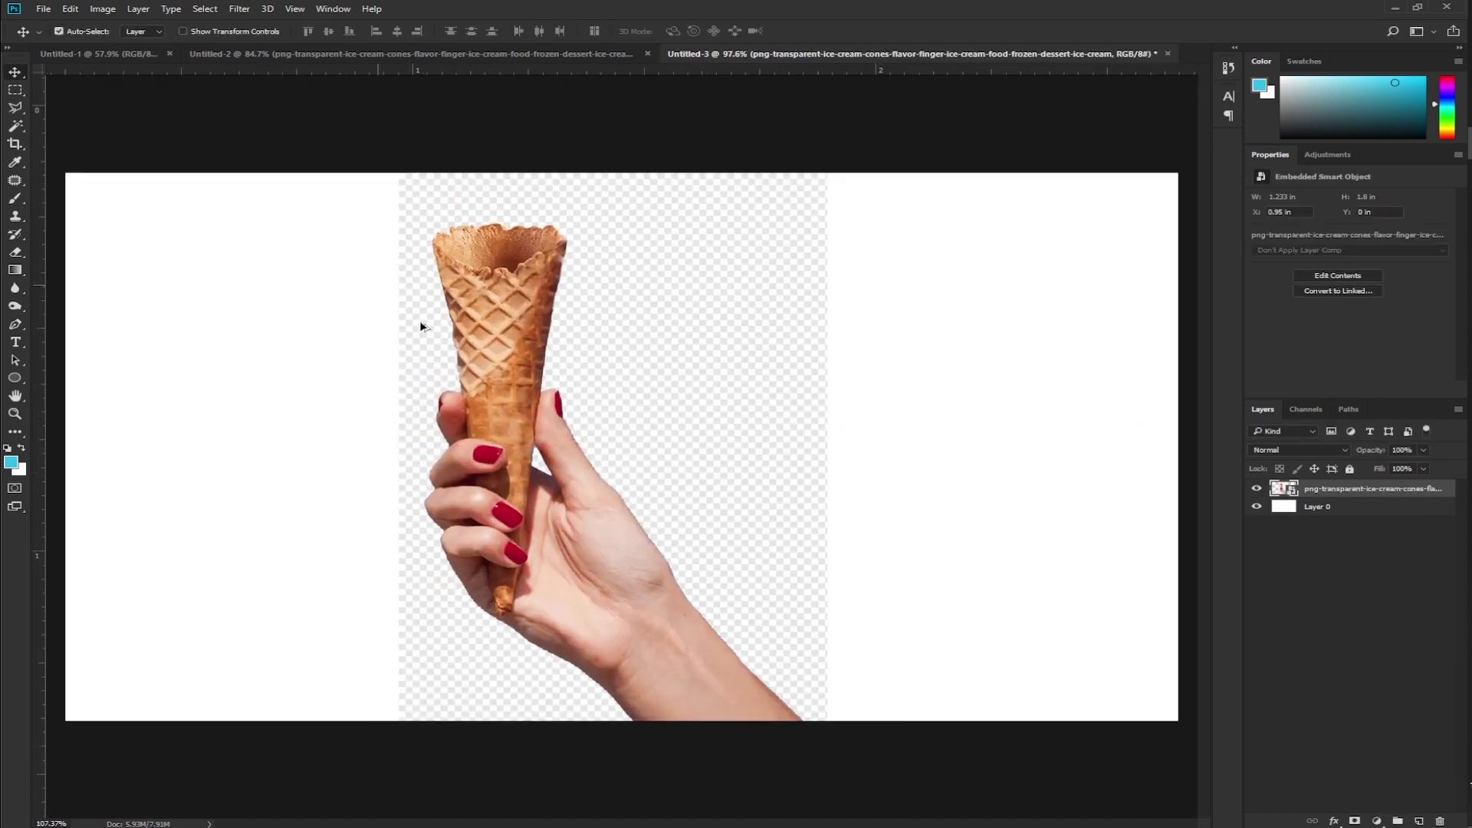
{"action": "scroll", "coordinate": [434, 314], "scroll_direction": "up", "scroll_amount": 2}
Select the transparent area around the cone and hand with the Magic Wand
{"action": "key", "text": "w"}
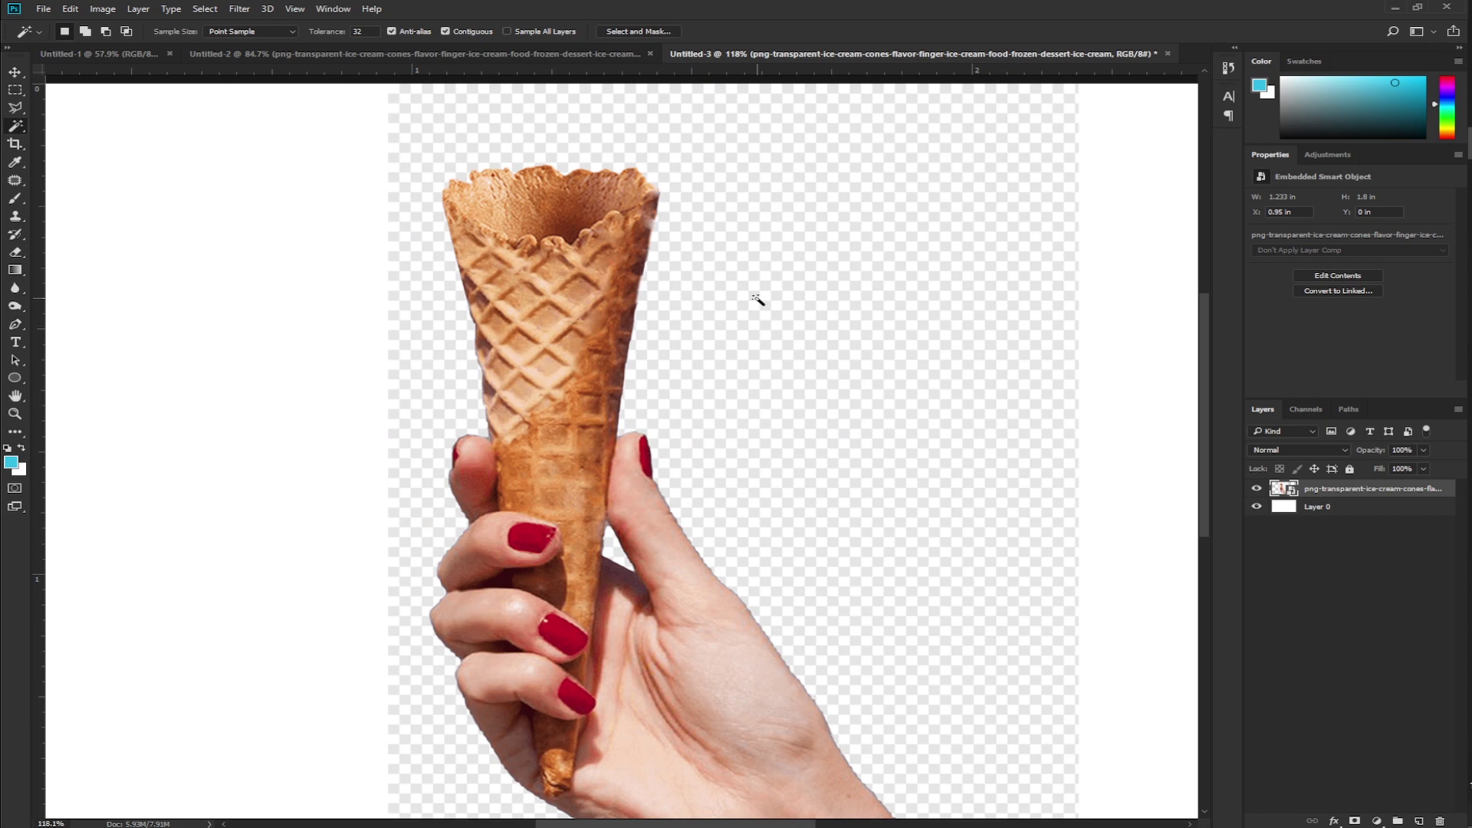
{"action": "left_click", "coordinate": [784, 291]}
{"action": "scroll", "coordinate": [610, 583], "scroll_direction": "up", "scroll_amount": 3}
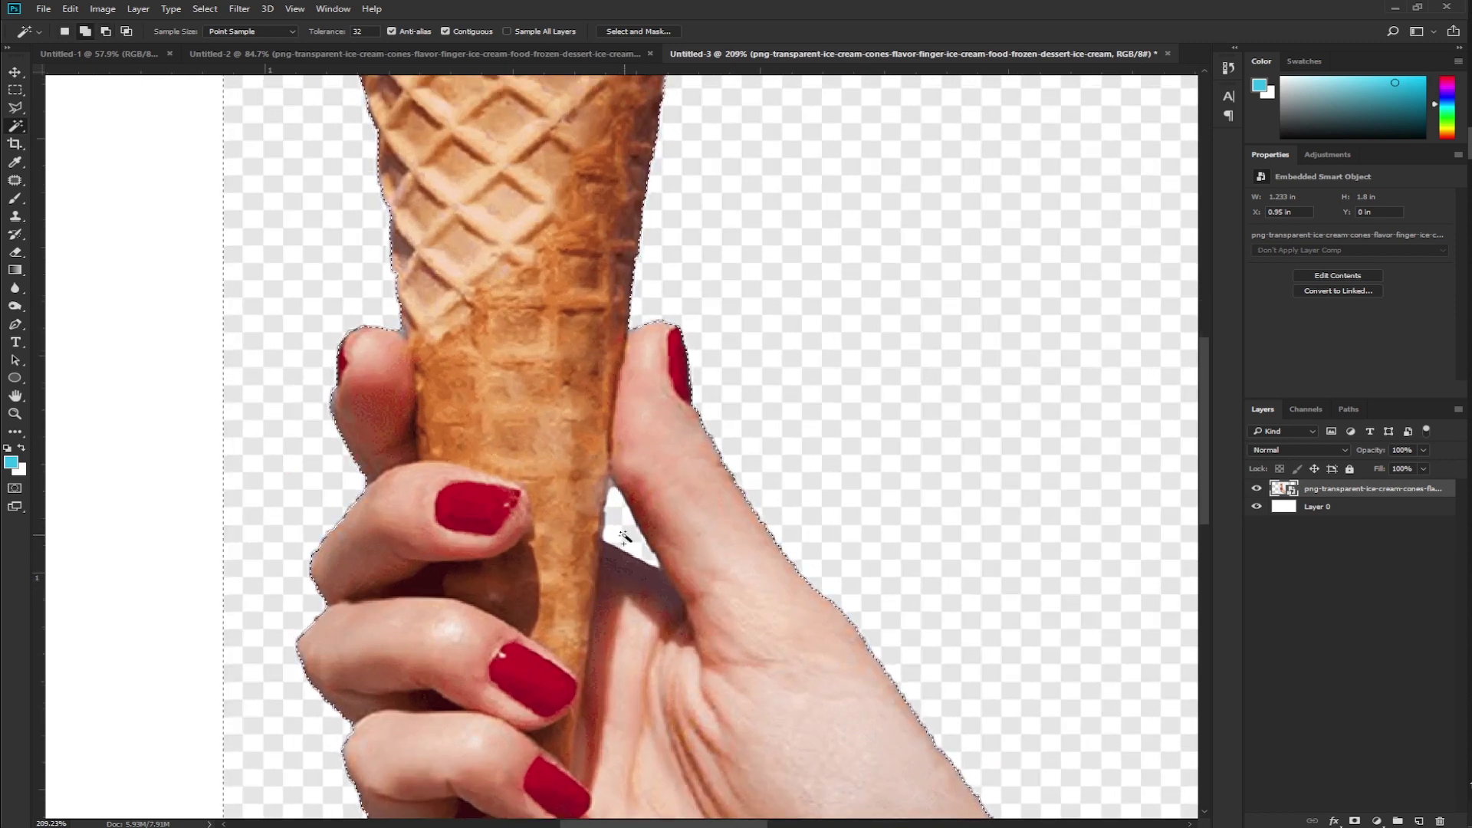
{"action": "key", "text": "ctrl+0"}
{"action": "key", "text": "ctrl+minus"}
{"action": "key", "text": "ctrl+minus"}
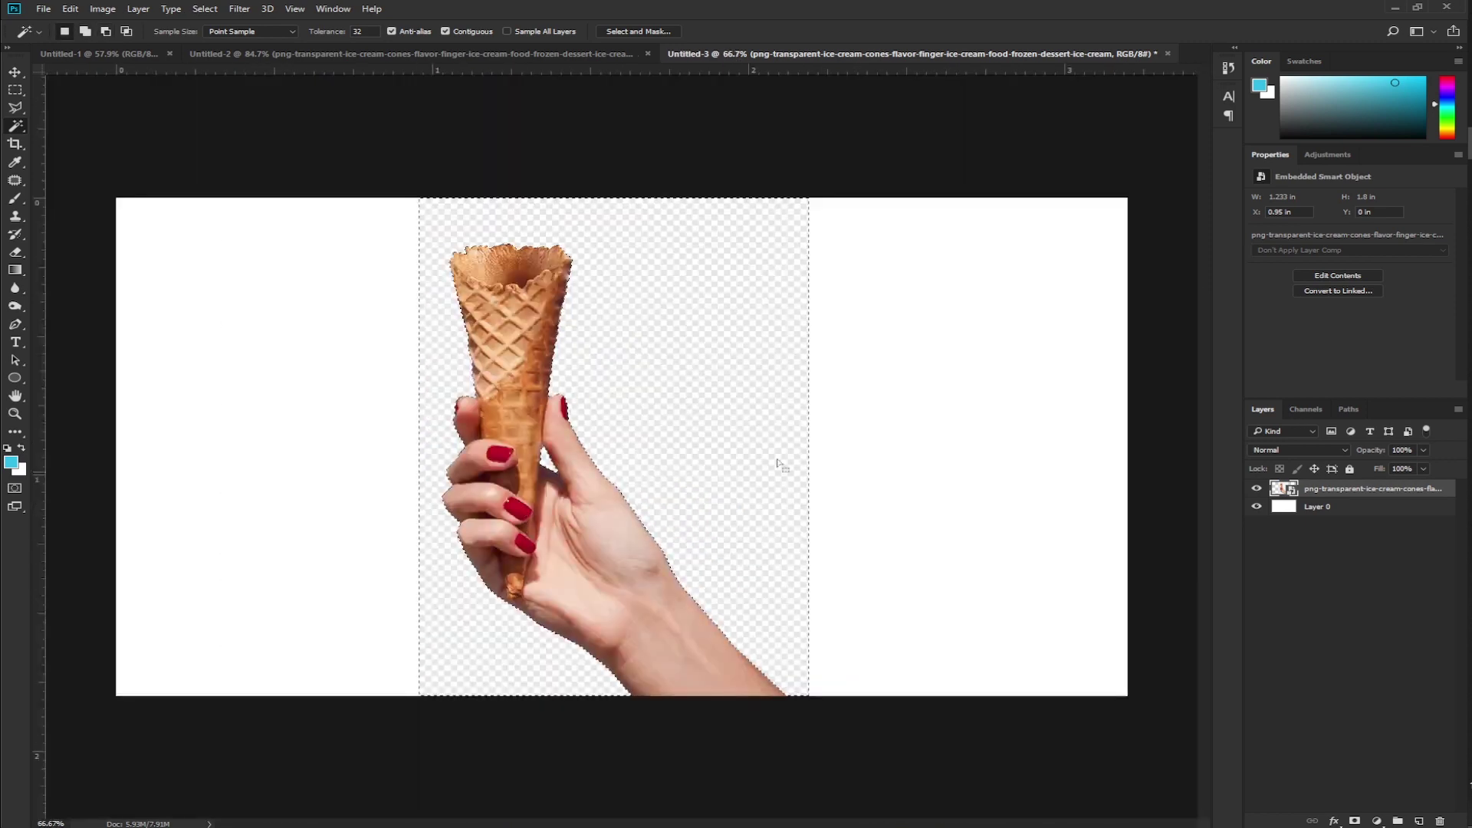
Add a layer mask isolating the cone and hand, then zoom in on the cone
{"action": "left_click", "coordinate": [1354, 821]}
{"action": "scroll", "coordinate": [455, 424], "scroll_direction": "up", "scroll_amount": 2}
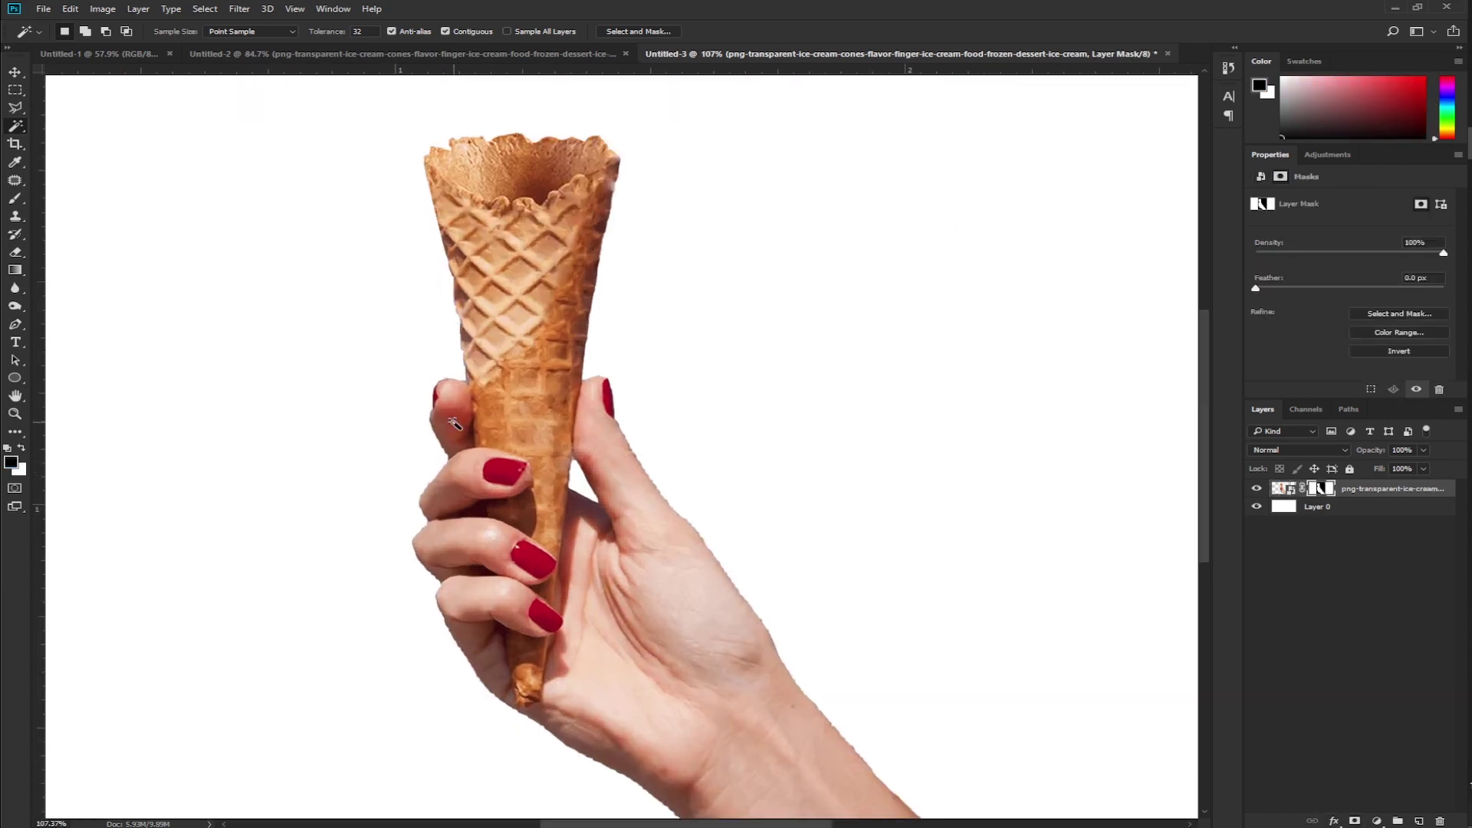
{"action": "scroll", "coordinate": [692, 467], "scroll_direction": "down", "scroll_amount": 2}
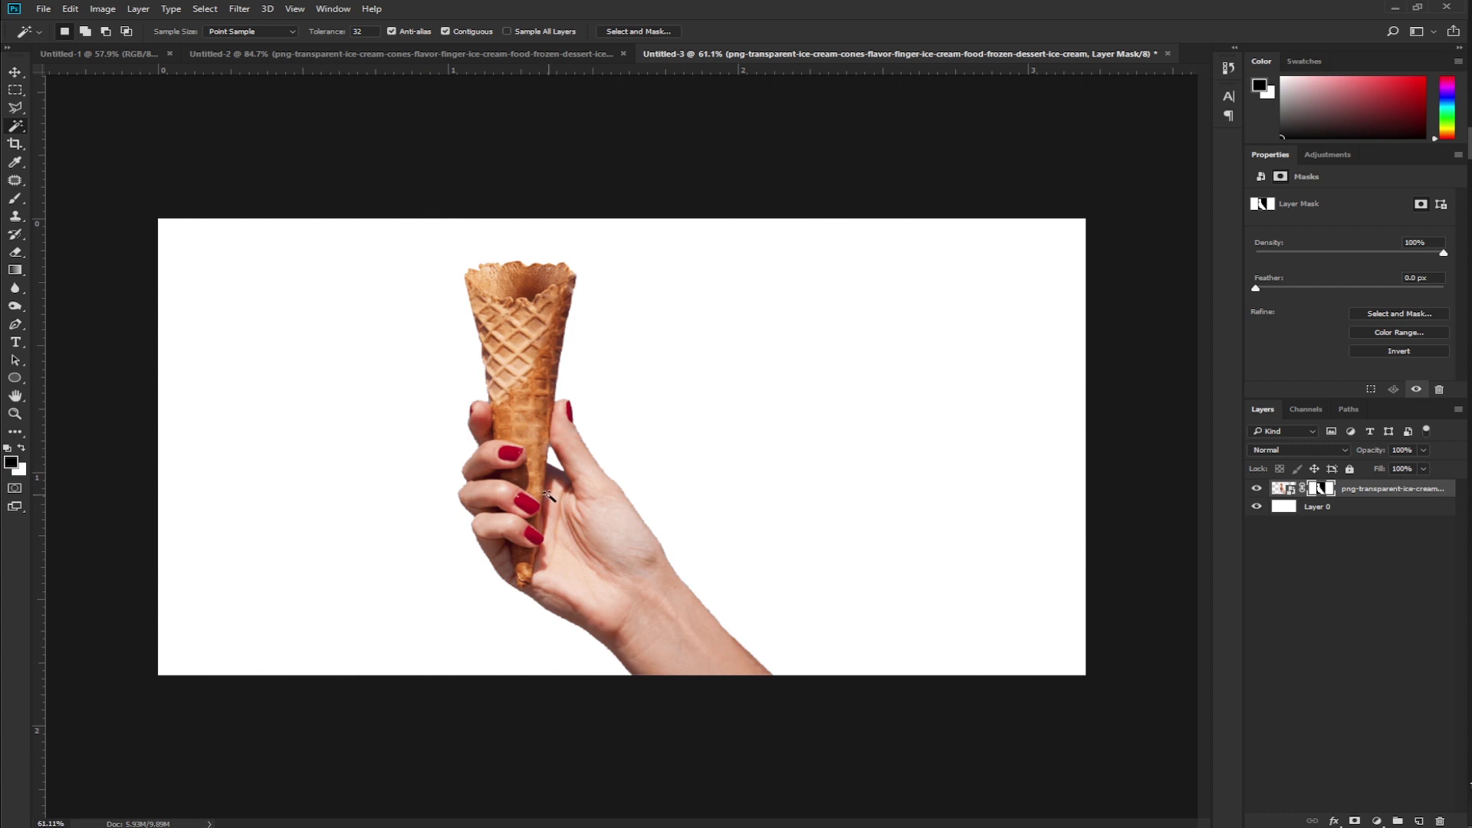
{"action": "key", "text": "v"}
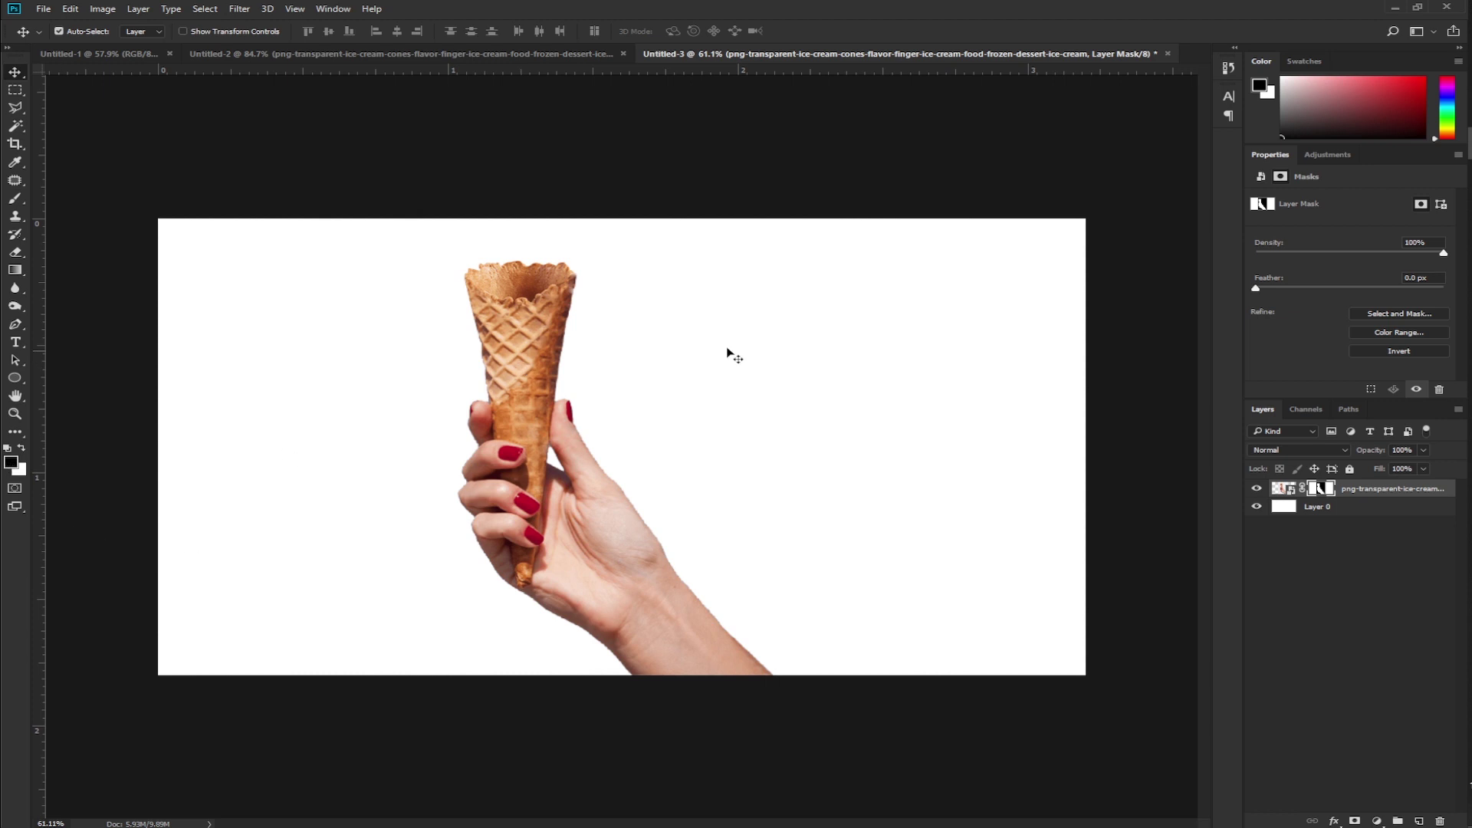
{"action": "scroll", "coordinate": [525, 334], "scroll_direction": "up", "scroll_amount": 2}
{"action": "scroll", "coordinate": [525, 335], "scroll_direction": "up", "scroll_amount": 2}
{"action": "left_click_drag", "start_coordinate": [557, 389], "coordinate": [644, 387]}
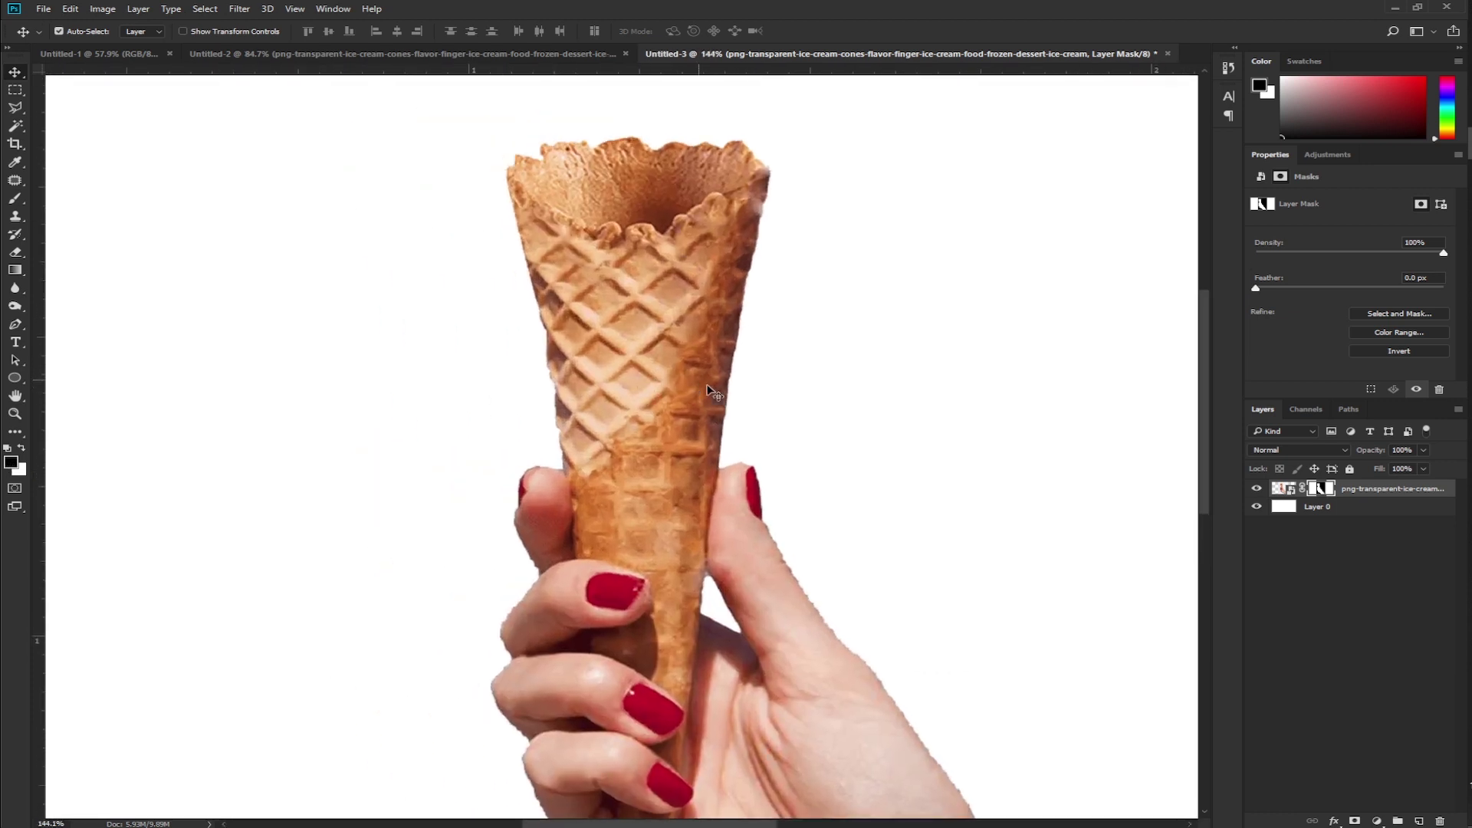
On Layer 0, sample light tan and reddish-brown shades from the cone as foreground/background colours
{"action": "left_click", "coordinate": [1370, 512]}
{"action": "key", "text": "i"}
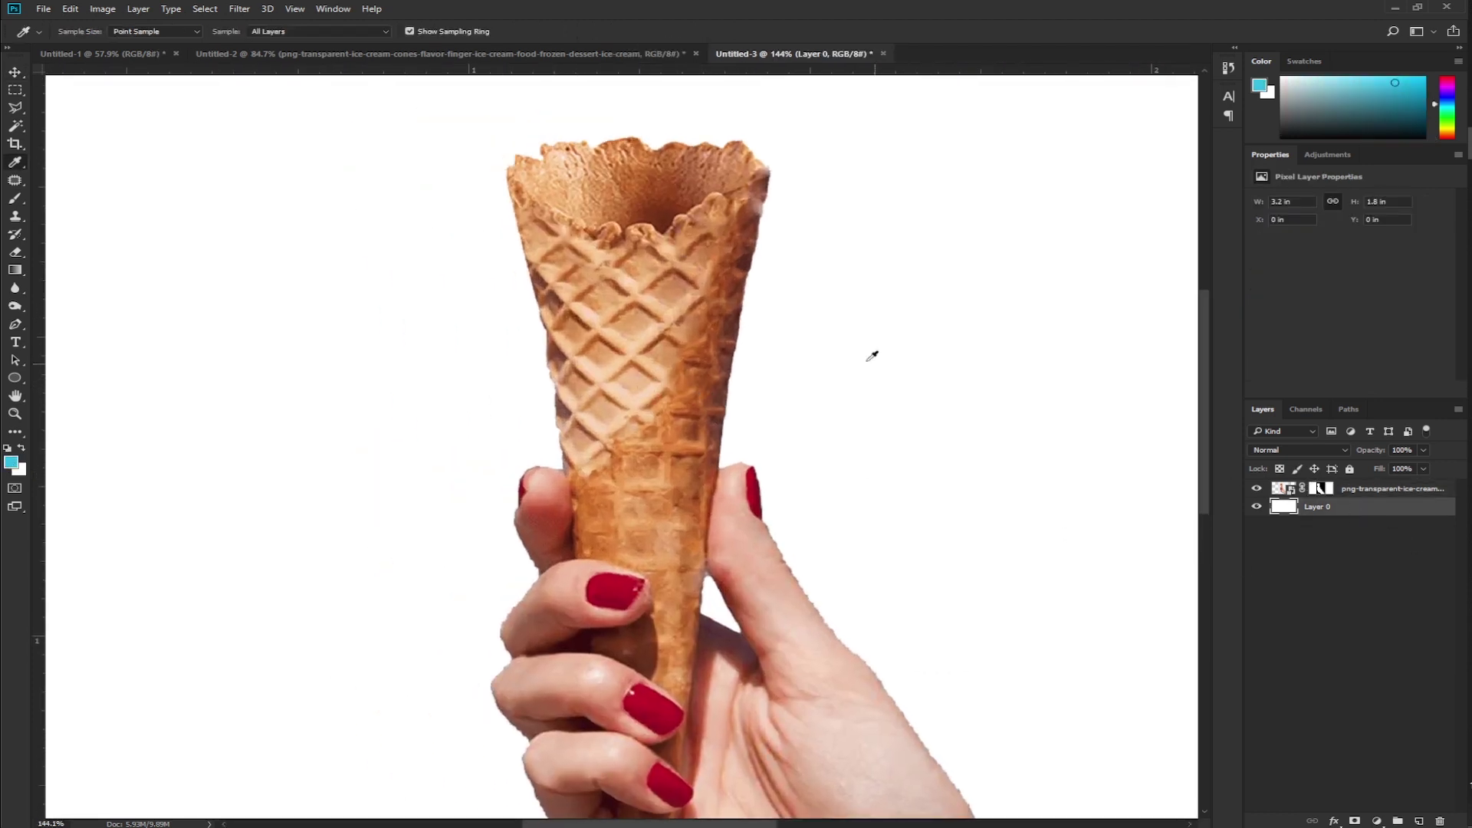
{"action": "left_click", "coordinate": [649, 335]}
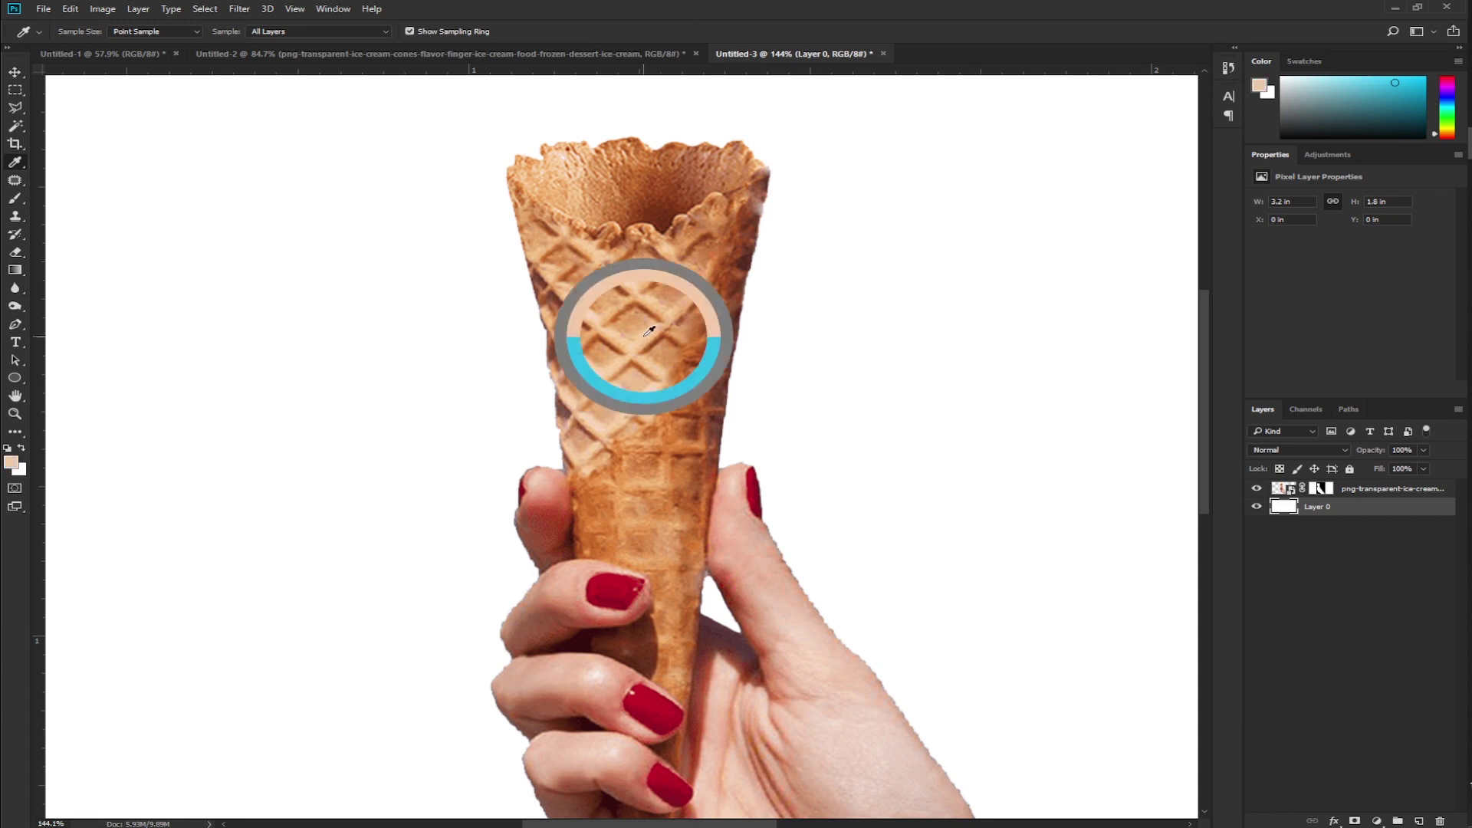
{"action": "key", "text": "x"}
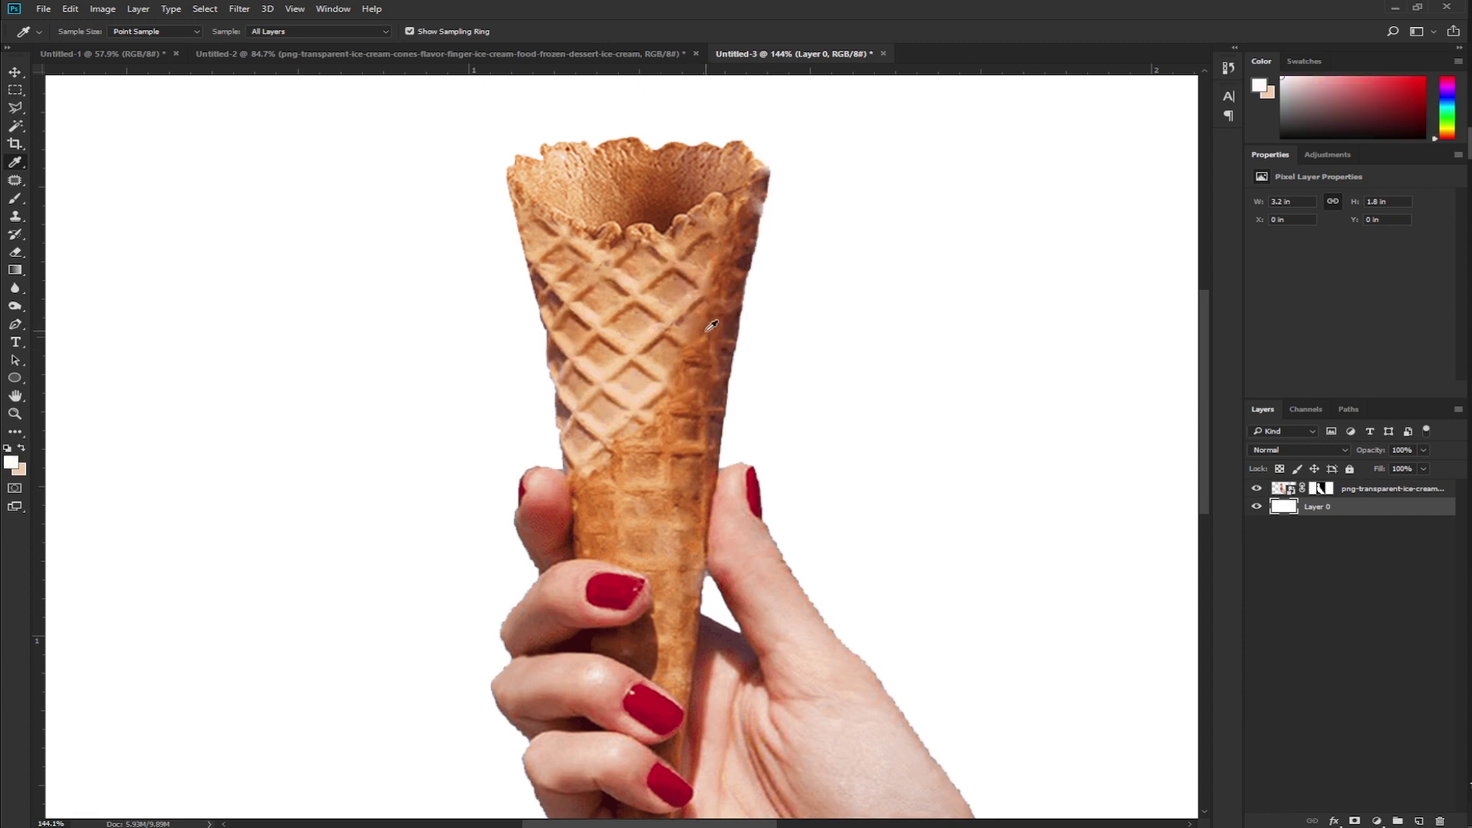
{"action": "left_click", "coordinate": [711, 324]}
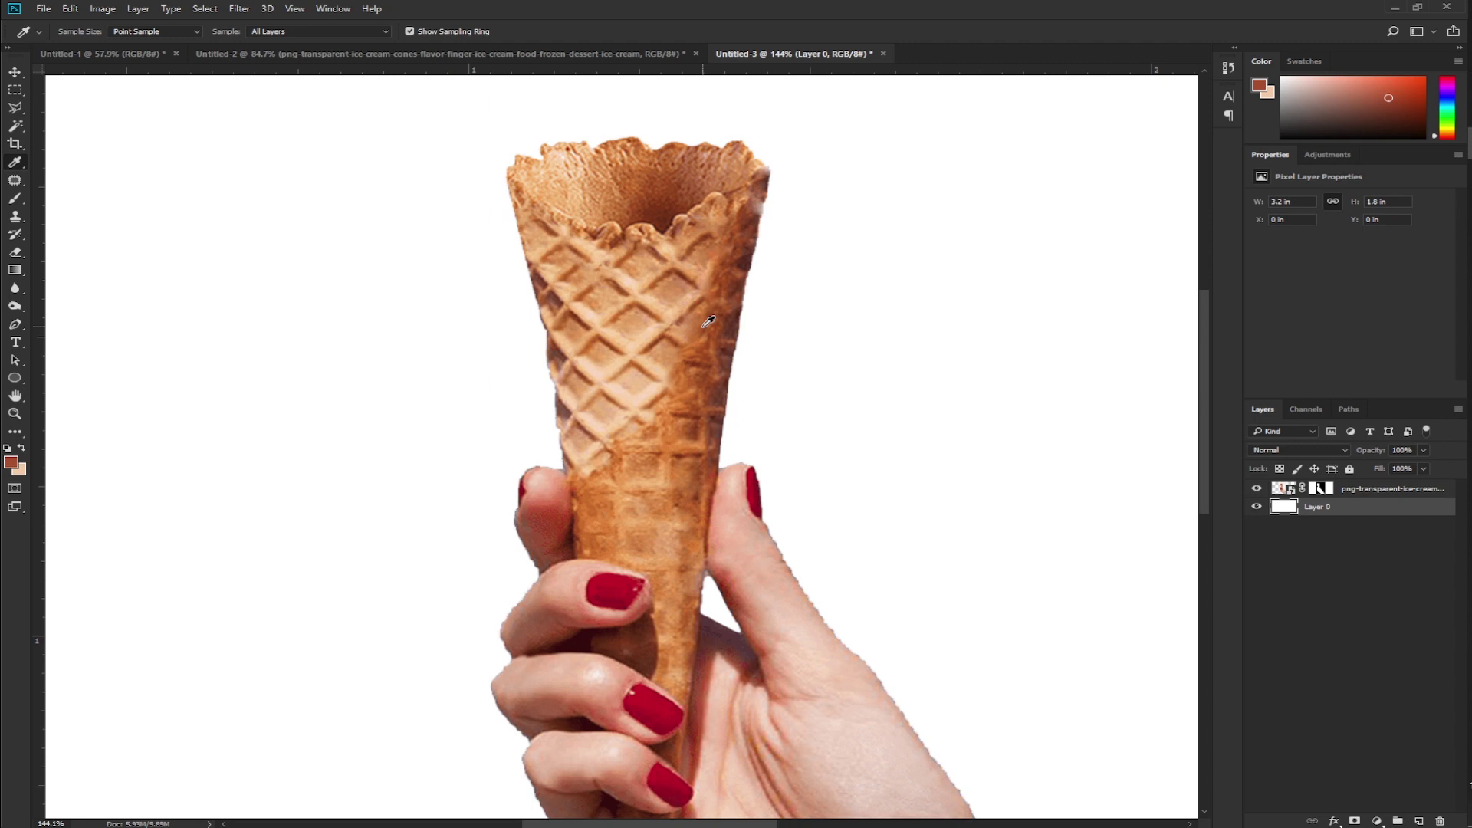
{"action": "left_click", "coordinate": [628, 367]}
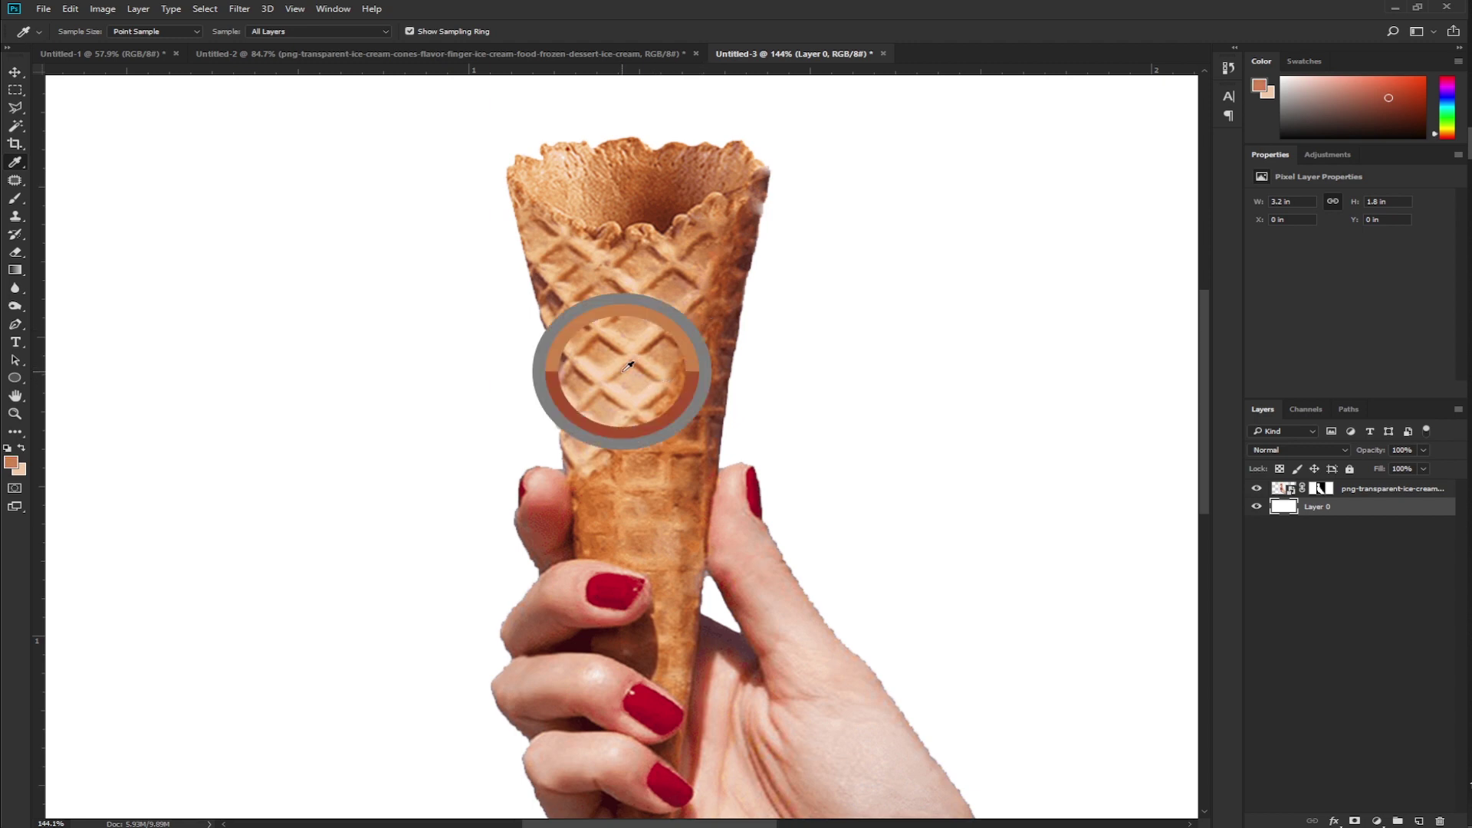
{"action": "key", "text": "v"}
{"action": "scroll", "coordinate": [660, 374], "scroll_direction": "down", "scroll_amount": 3}
{"action": "scroll", "coordinate": [659, 374], "scroll_direction": "up", "scroll_amount": 2}
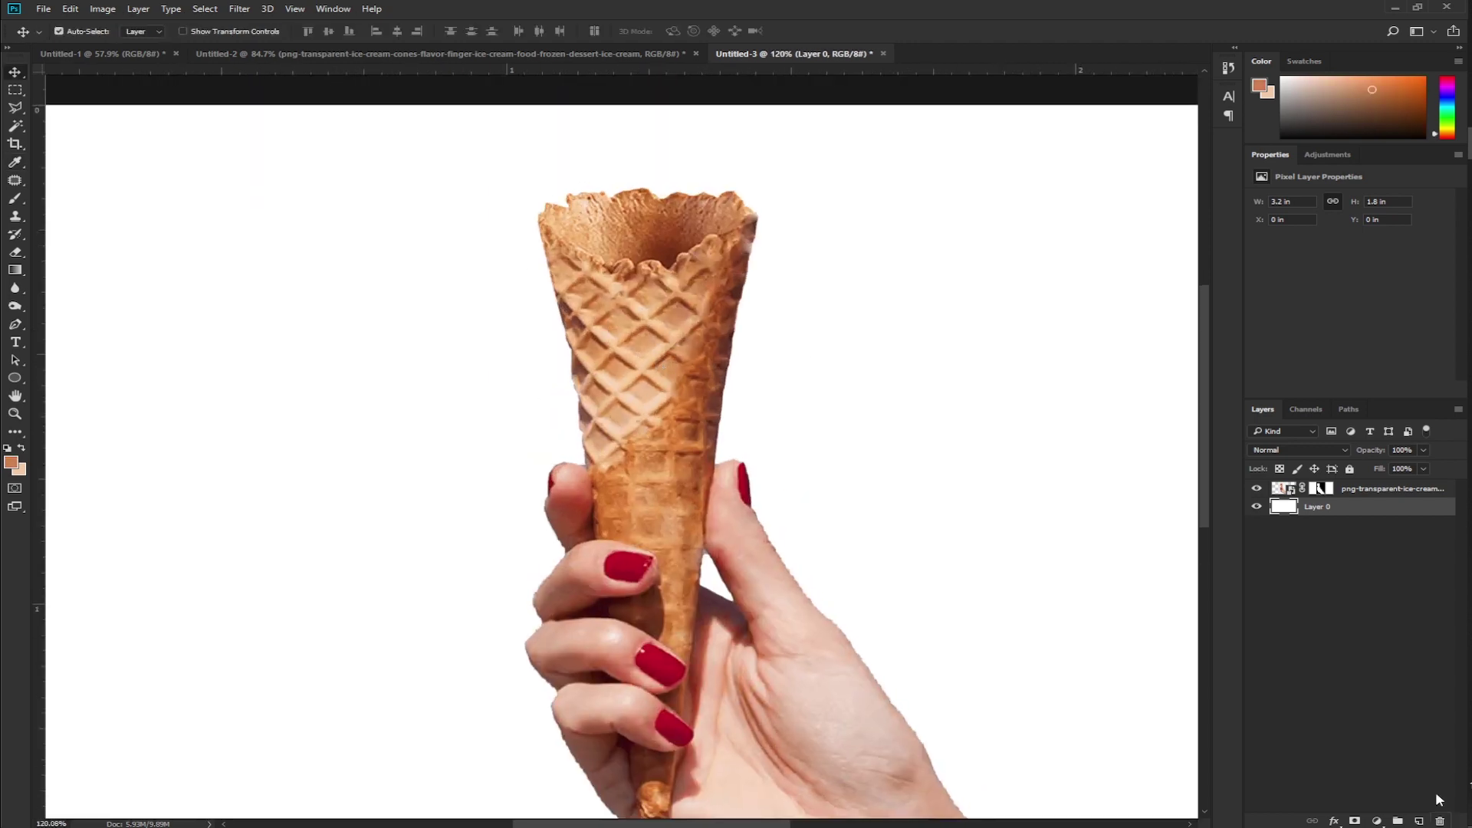
Add a Foreground to Background gradient fill layer as the tan background
{"action": "left_click", "coordinate": [1375, 821]}
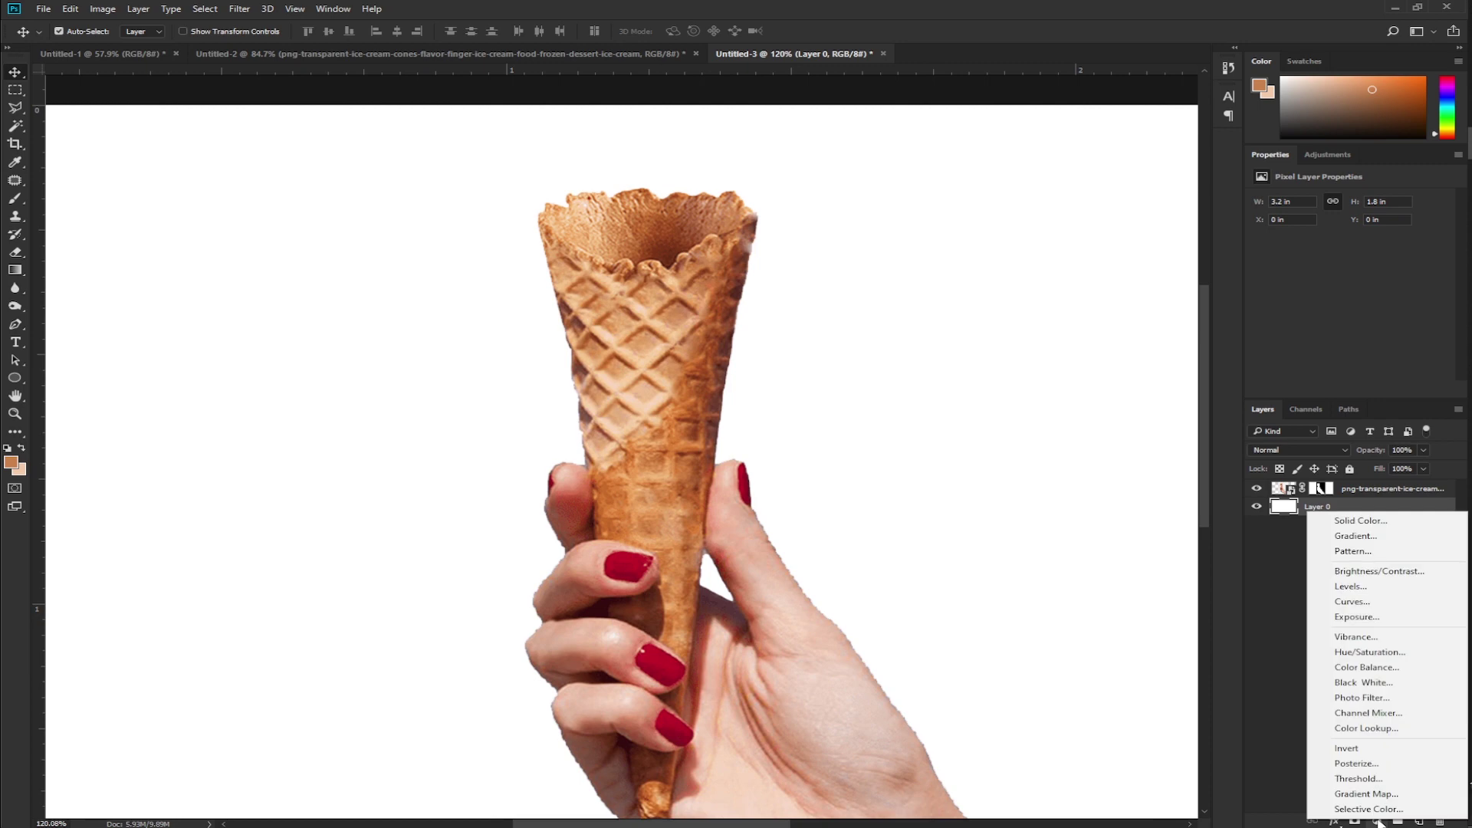
{"action": "left_click", "coordinate": [1356, 536]}
{"action": "left_click", "coordinate": [731, 247]}
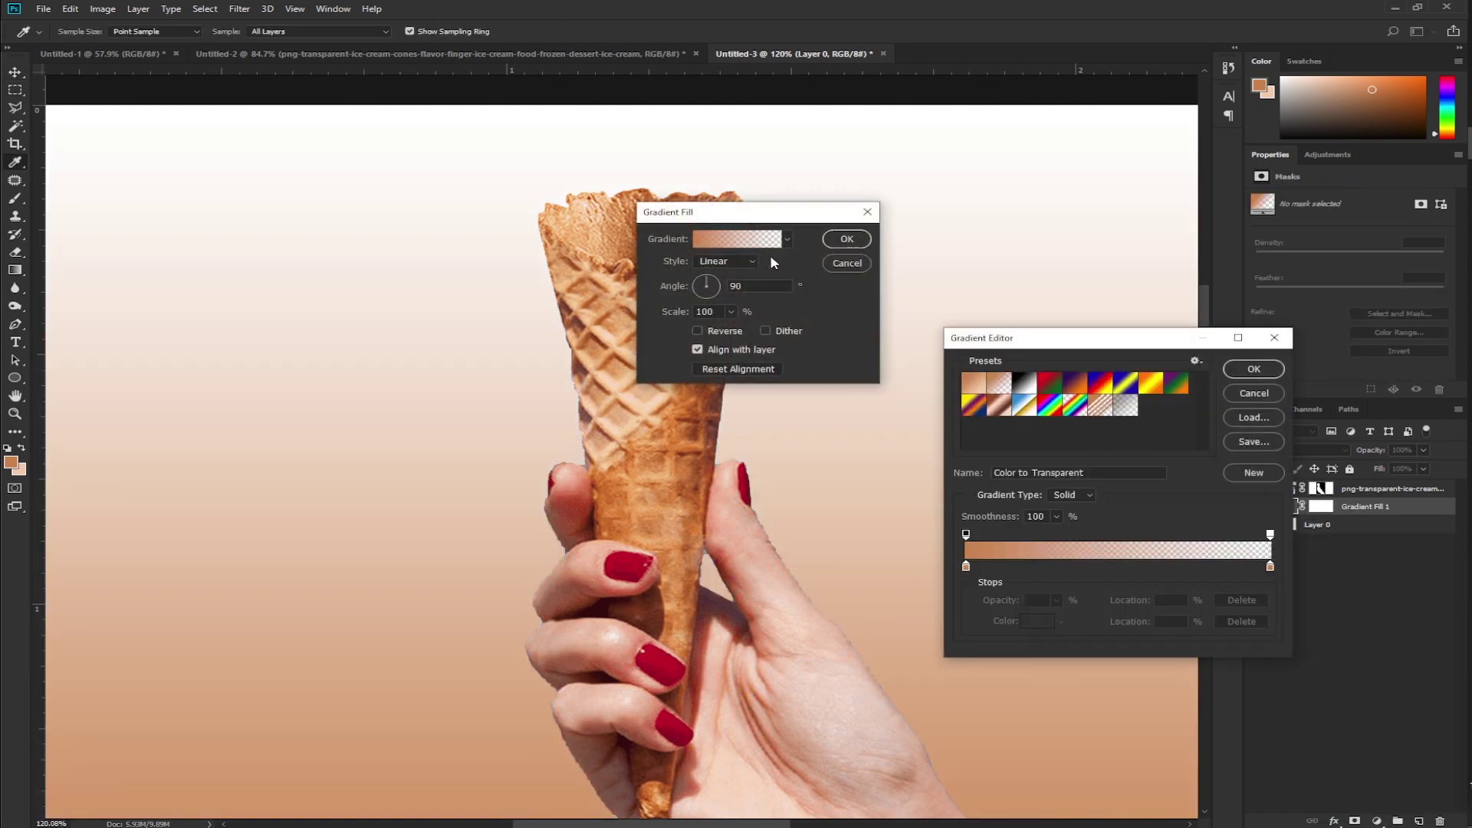
{"action": "left_click", "coordinate": [975, 383]}
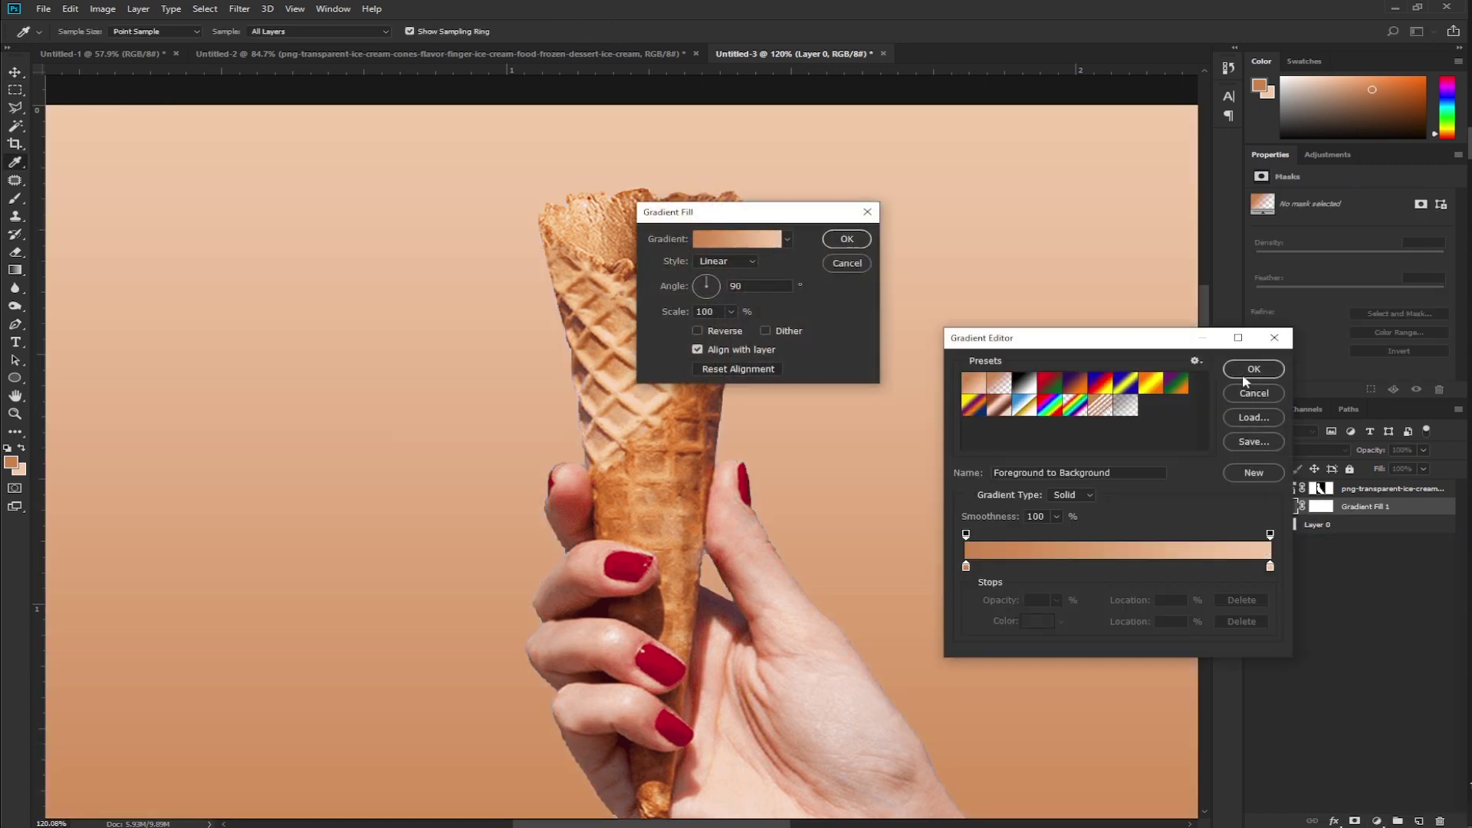
{"action": "left_click", "coordinate": [1248, 372]}
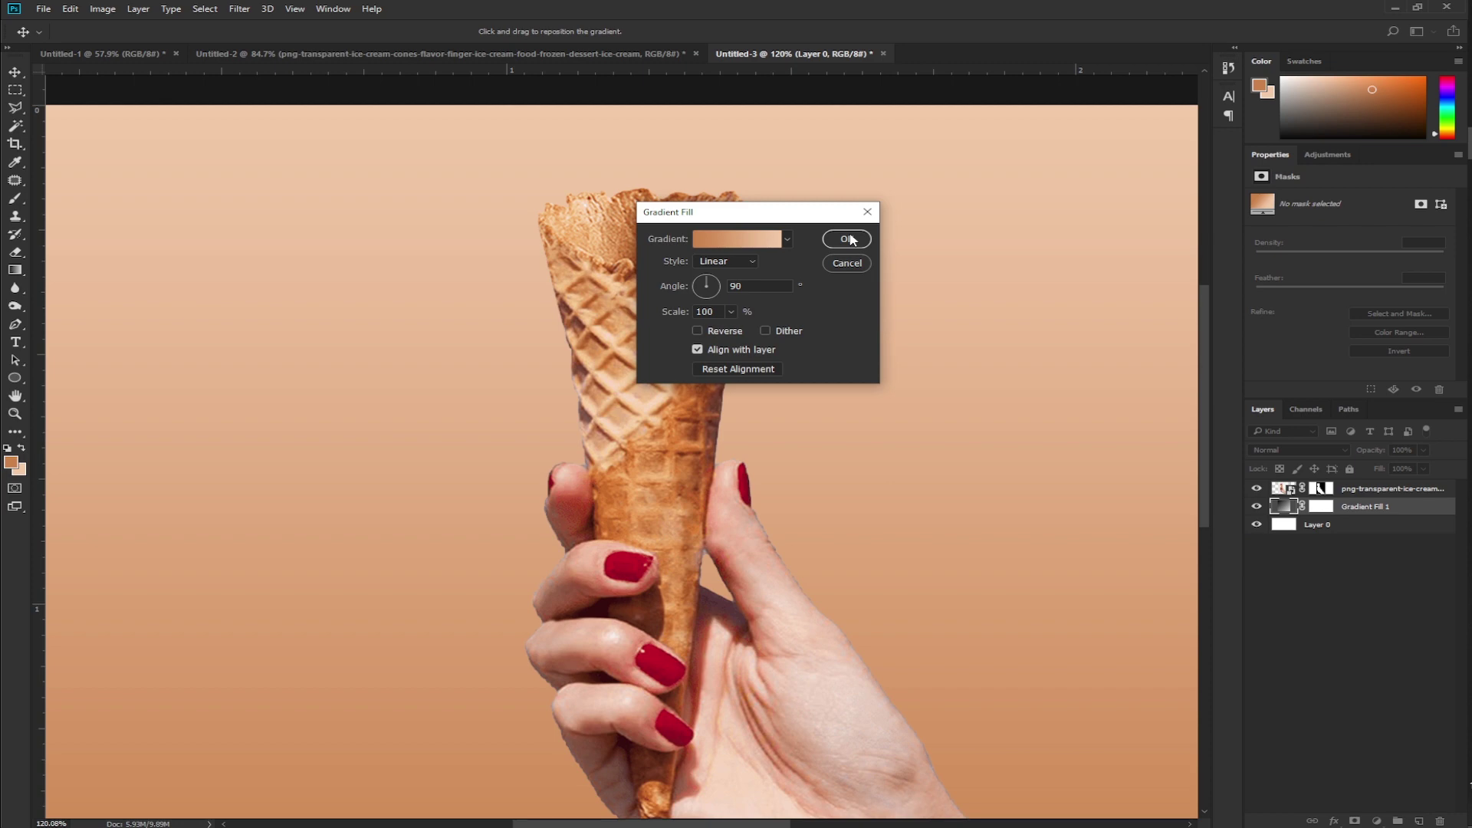
{"action": "left_click", "coordinate": [847, 239]}
Move the cone and hand lower on the canvas
{"action": "scroll", "coordinate": [666, 334], "scroll_direction": "down", "scroll_amount": 3}
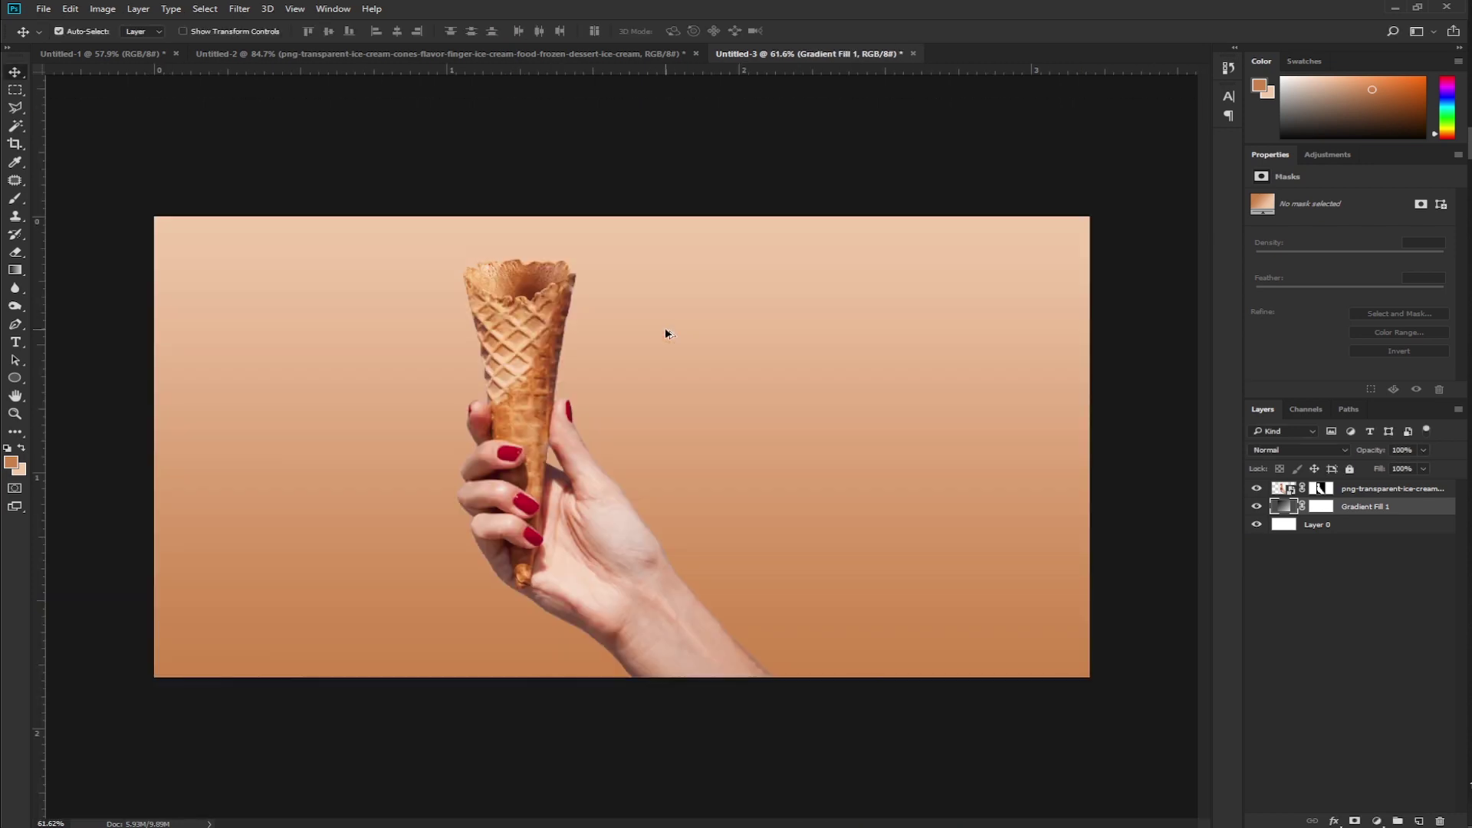
{"action": "scroll", "coordinate": [566, 351], "scroll_direction": "up", "scroll_amount": 1}
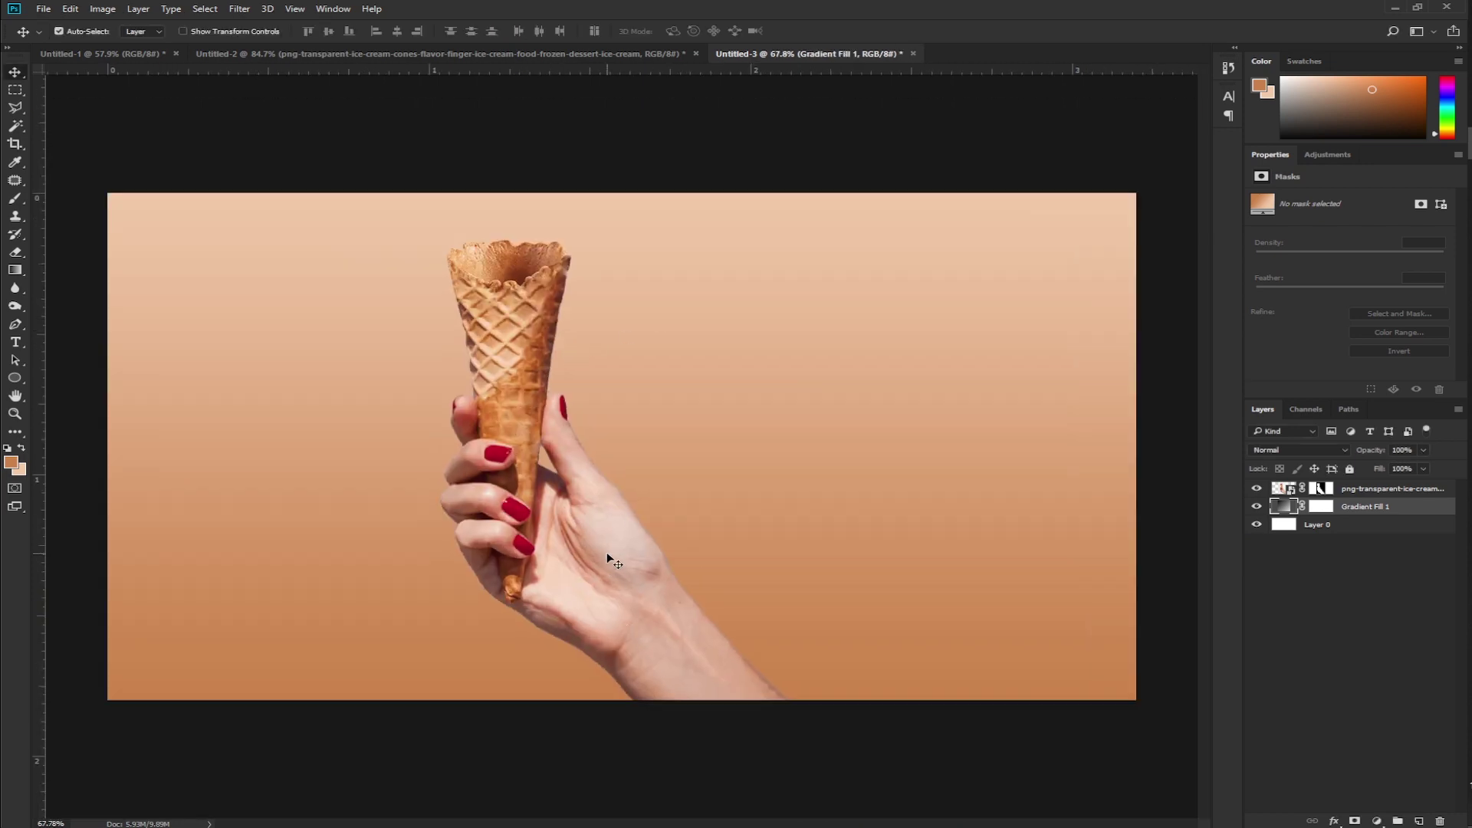
{"action": "mouse_move", "coordinate": [611, 559]}
{"action": "left_mouse_down"}
{"action": "mouse_move", "coordinate": [668, 550]}
{"action": "mouse_move", "coordinate": [675, 649]}
{"action": "left_mouse_up"}
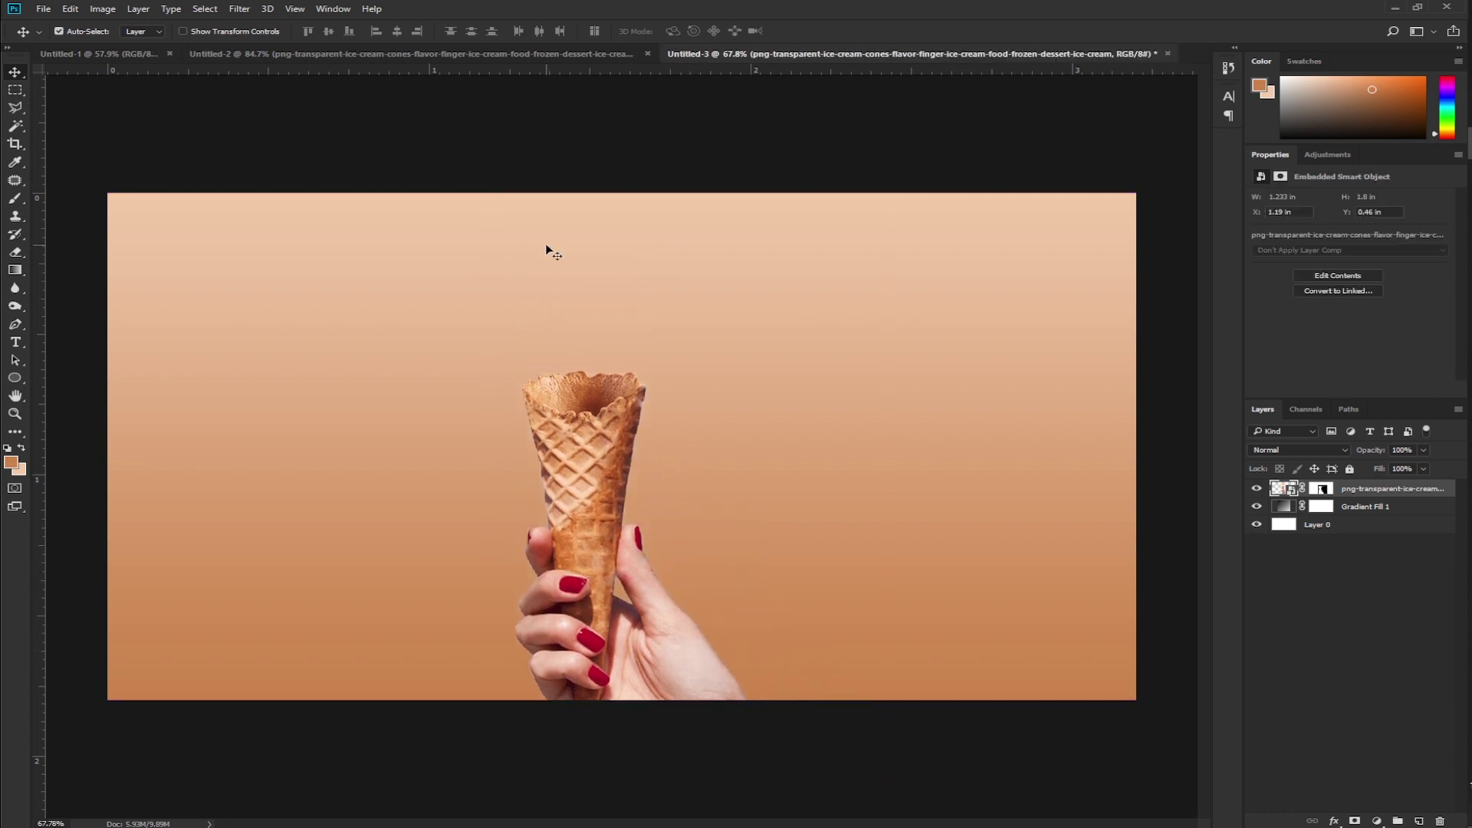
Select the cactus-11563635 PNG in File Explorer and drag it toward Photoshop
{"action": "left_click", "coordinate": [595, 176]}
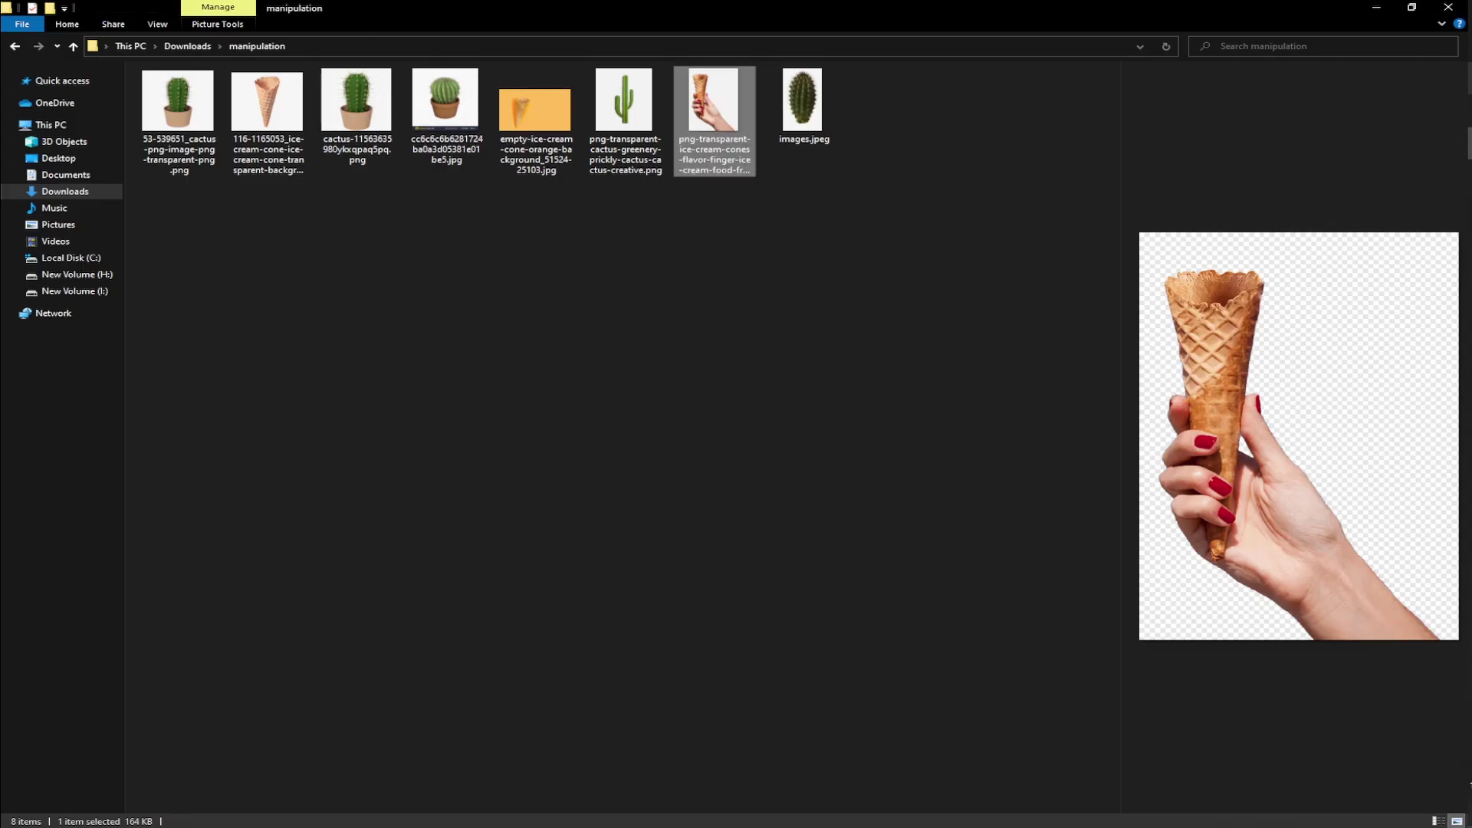
{"action": "left_click", "coordinate": [752, 191]}
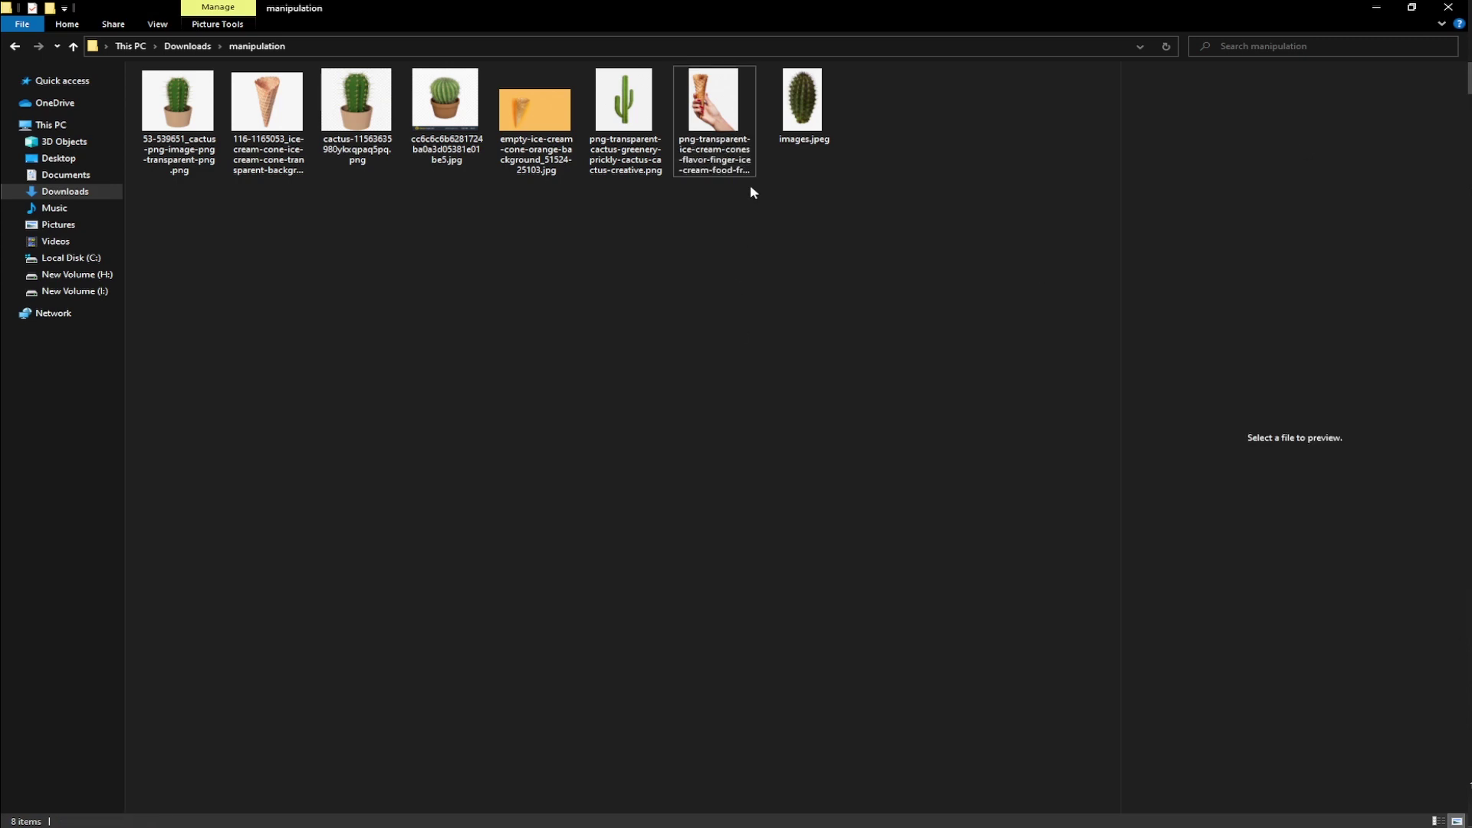
{"action": "left_click", "coordinate": [351, 106]}
{"action": "left_click_drag", "start_coordinate": [351, 103], "coordinate": [778, 503]}
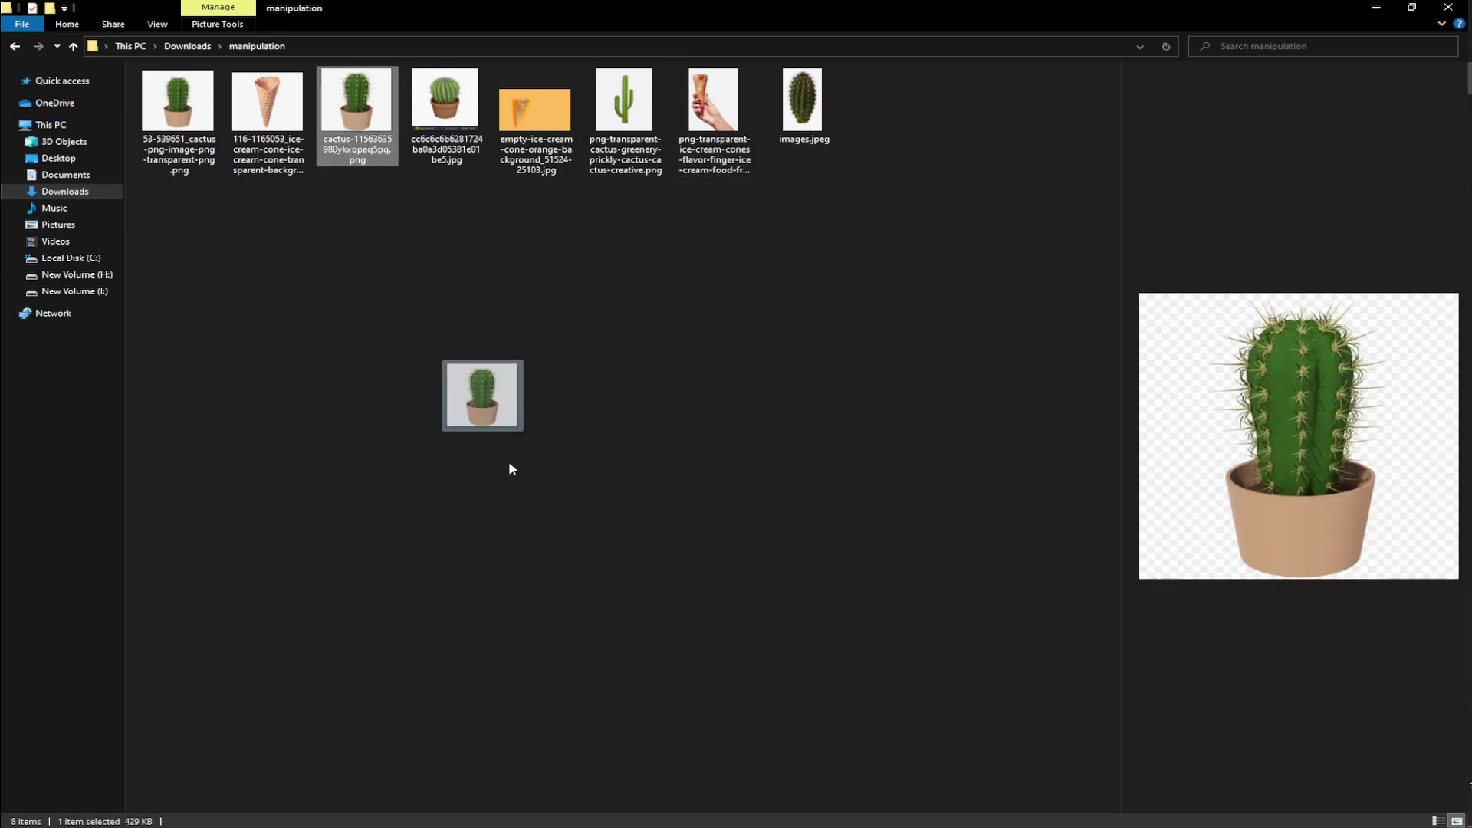
{"action": "left_click", "coordinate": [286, 112]}
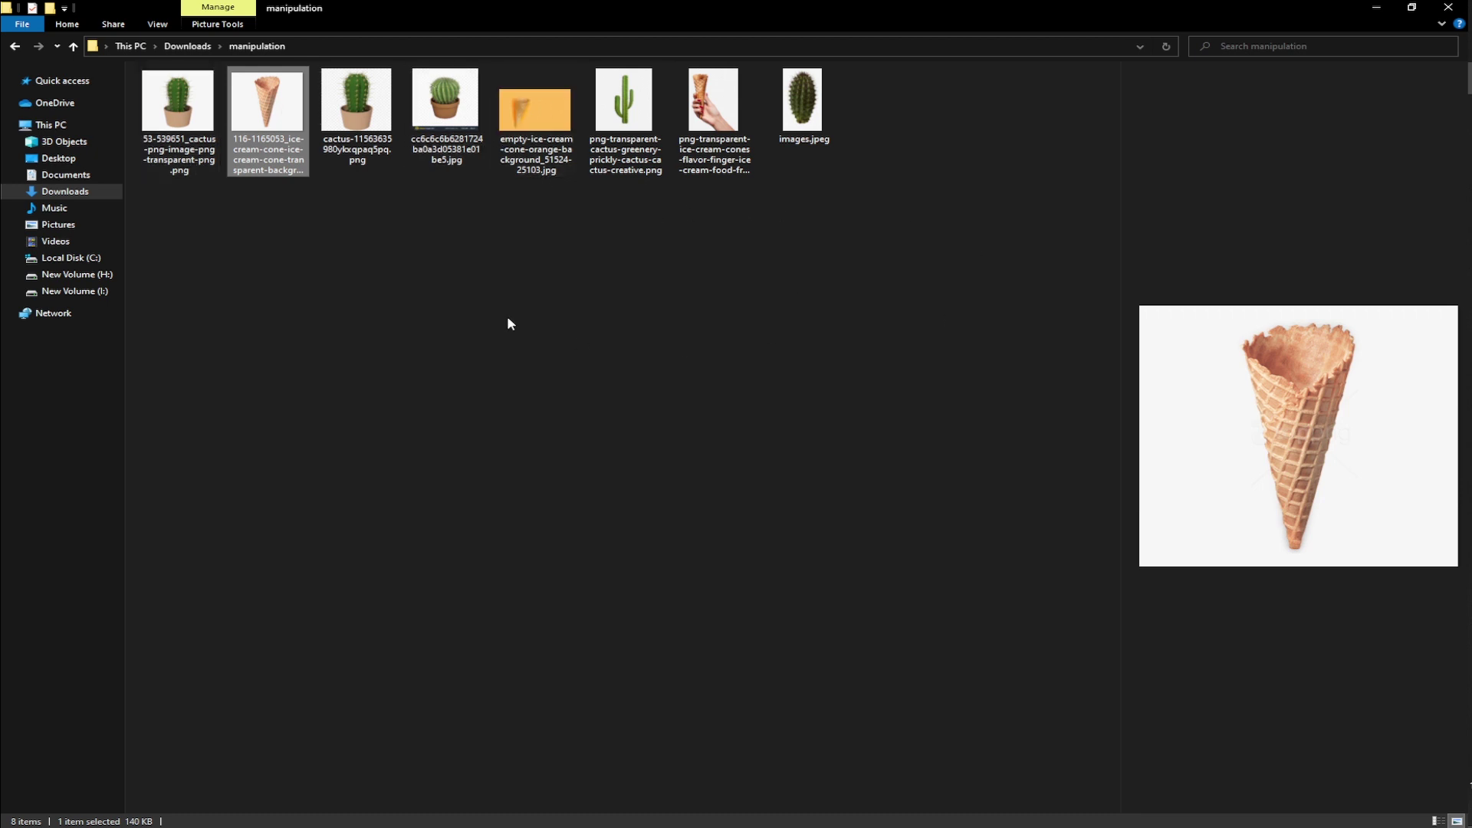
{"action": "mouse_move", "coordinate": [357, 103]}
{"action": "left_mouse_down"}
{"action": "mouse_move", "coordinate": [1347, 112]}
{"action": "mouse_move", "coordinate": [1471, 135]}
{"action": "mouse_move", "coordinate": [820, 324]}
{"action": "left_mouse_up"}
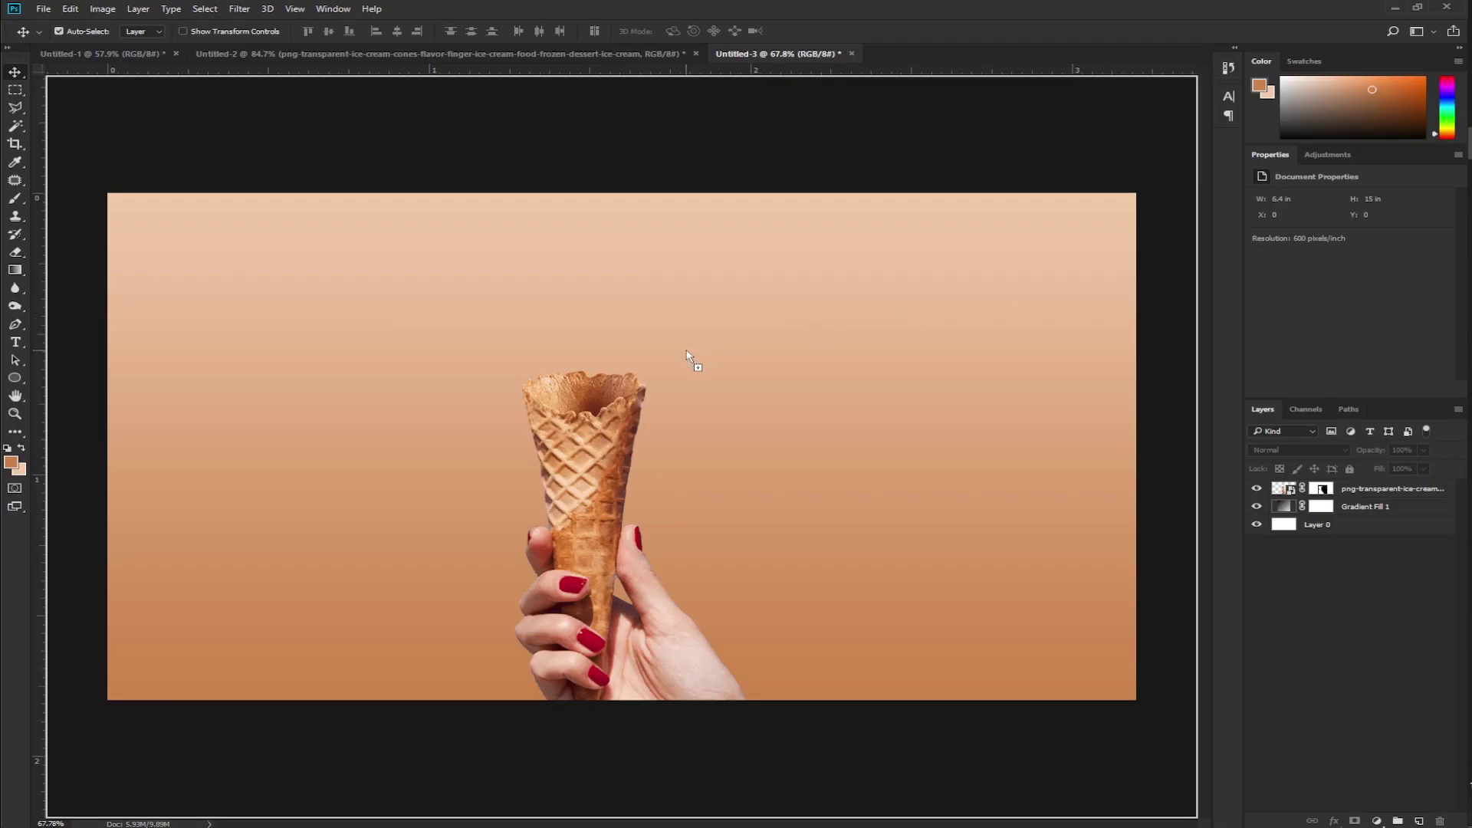
Place the cactus image, size it to the canvas height and commit it
{"action": "left_click_drag", "start_coordinate": [686, 354], "coordinate": [687, 352]}
{"action": "left_click_drag", "start_coordinate": [732, 305], "coordinate": [687, 409]}
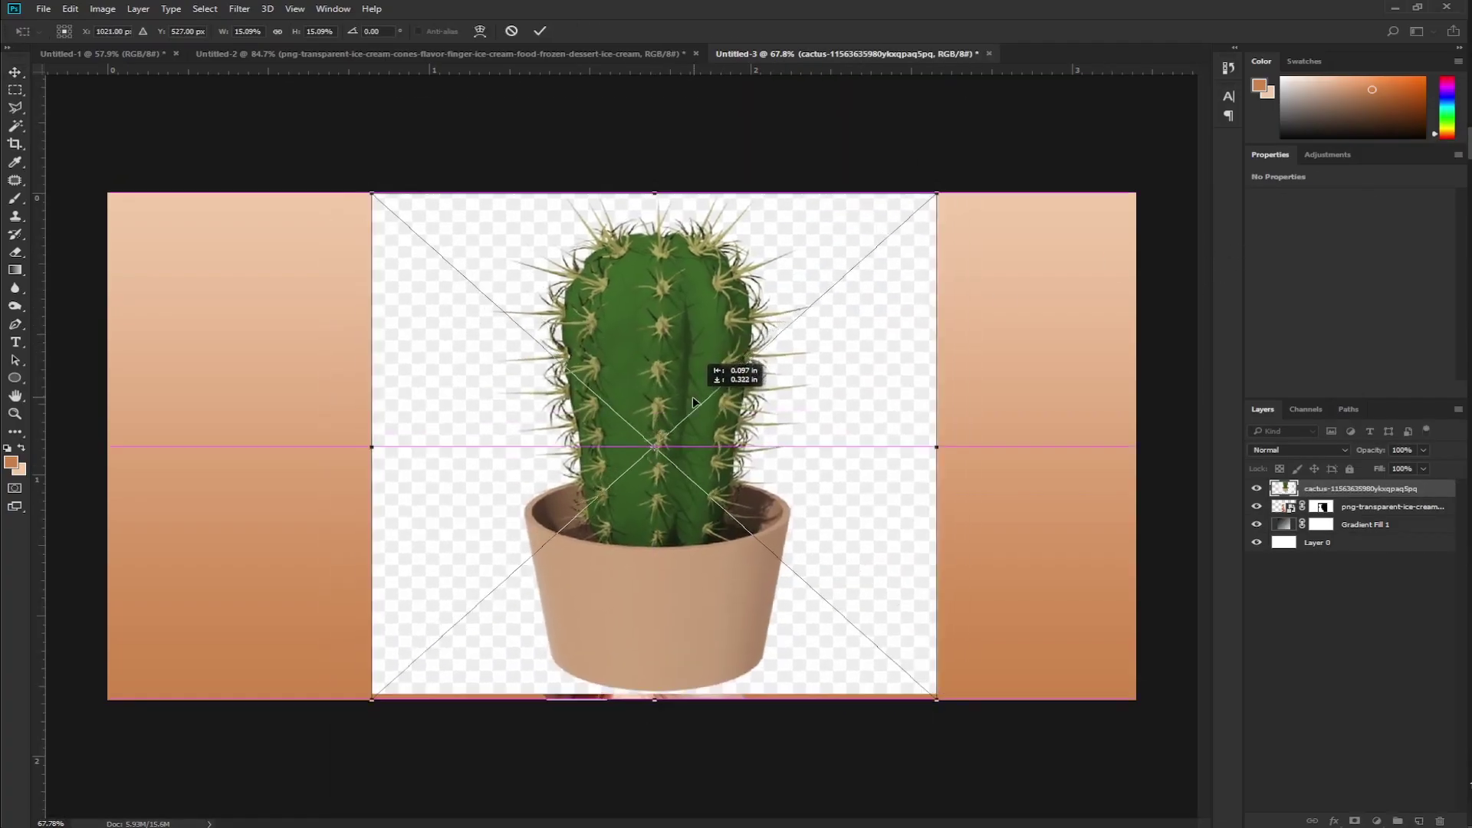
{"action": "key", "text": "Return"}
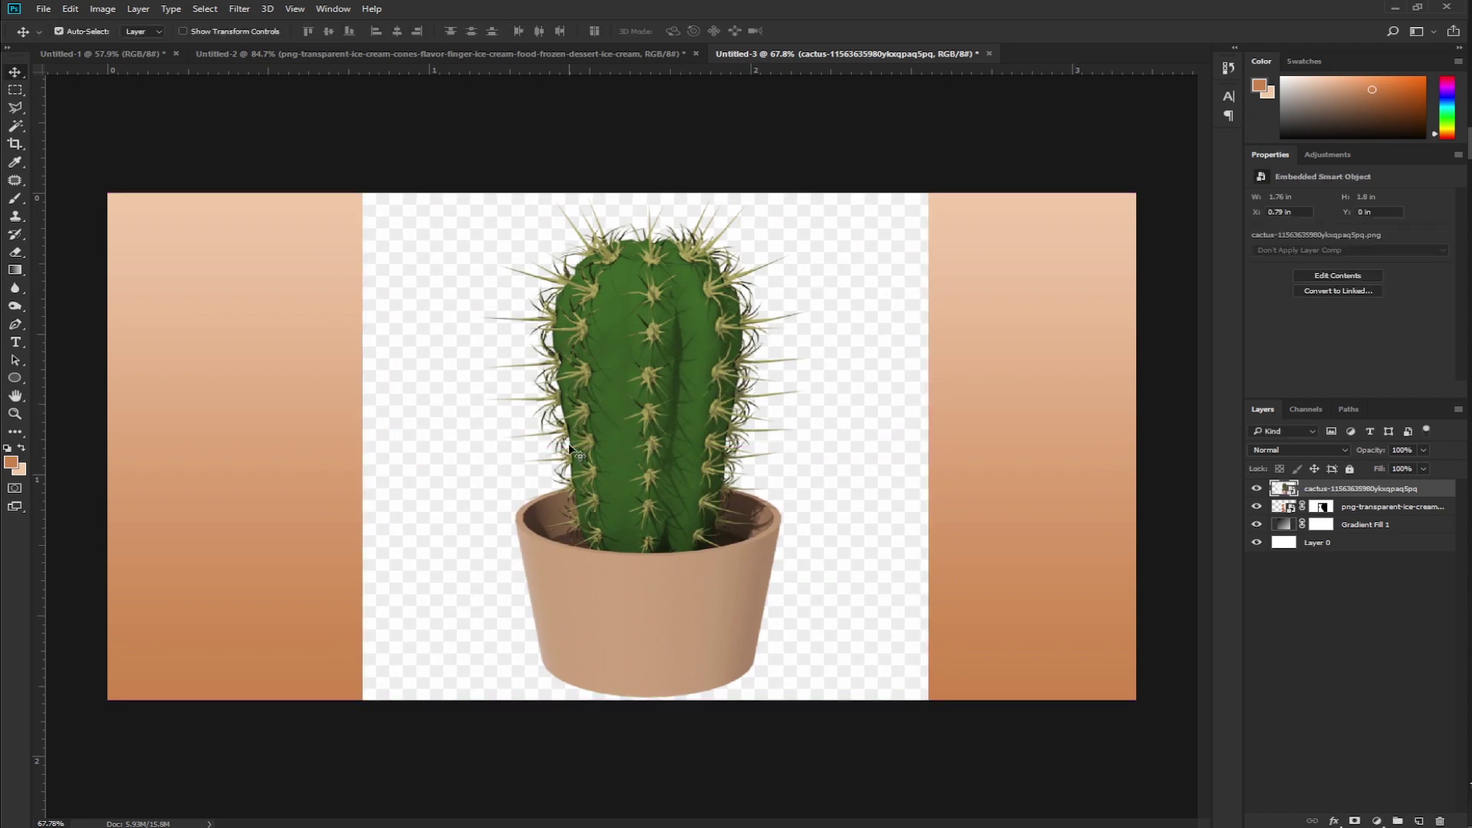
{"action": "scroll", "coordinate": [502, 431], "scroll_direction": "up", "scroll_amount": 3}
{"action": "scroll", "coordinate": [474, 432], "scroll_direction": "down", "scroll_amount": 2}
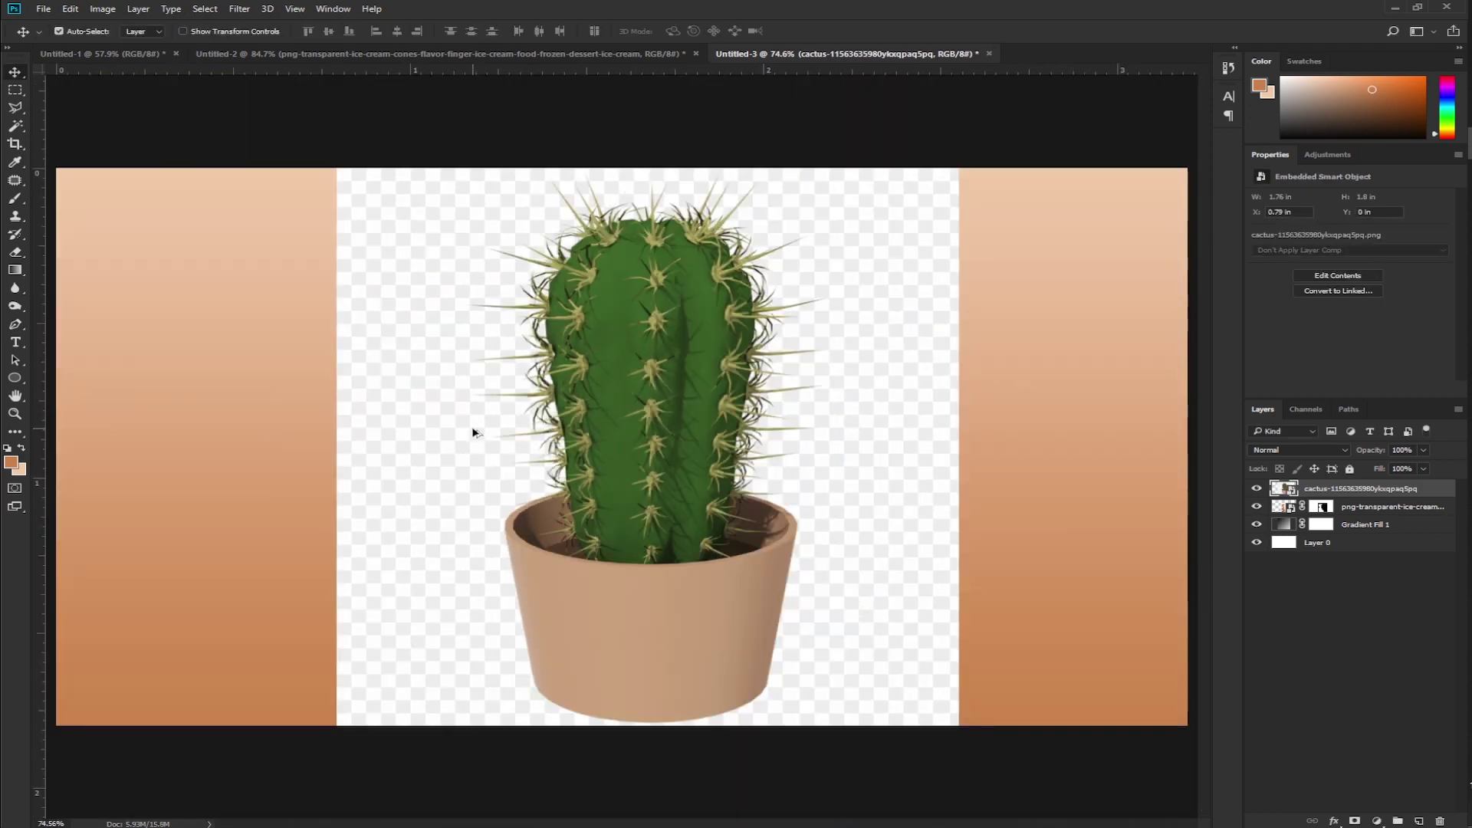
Select all transparent area around the cactus using Magic Wand and Select > Similar
{"action": "left_click", "coordinate": [16, 126]}
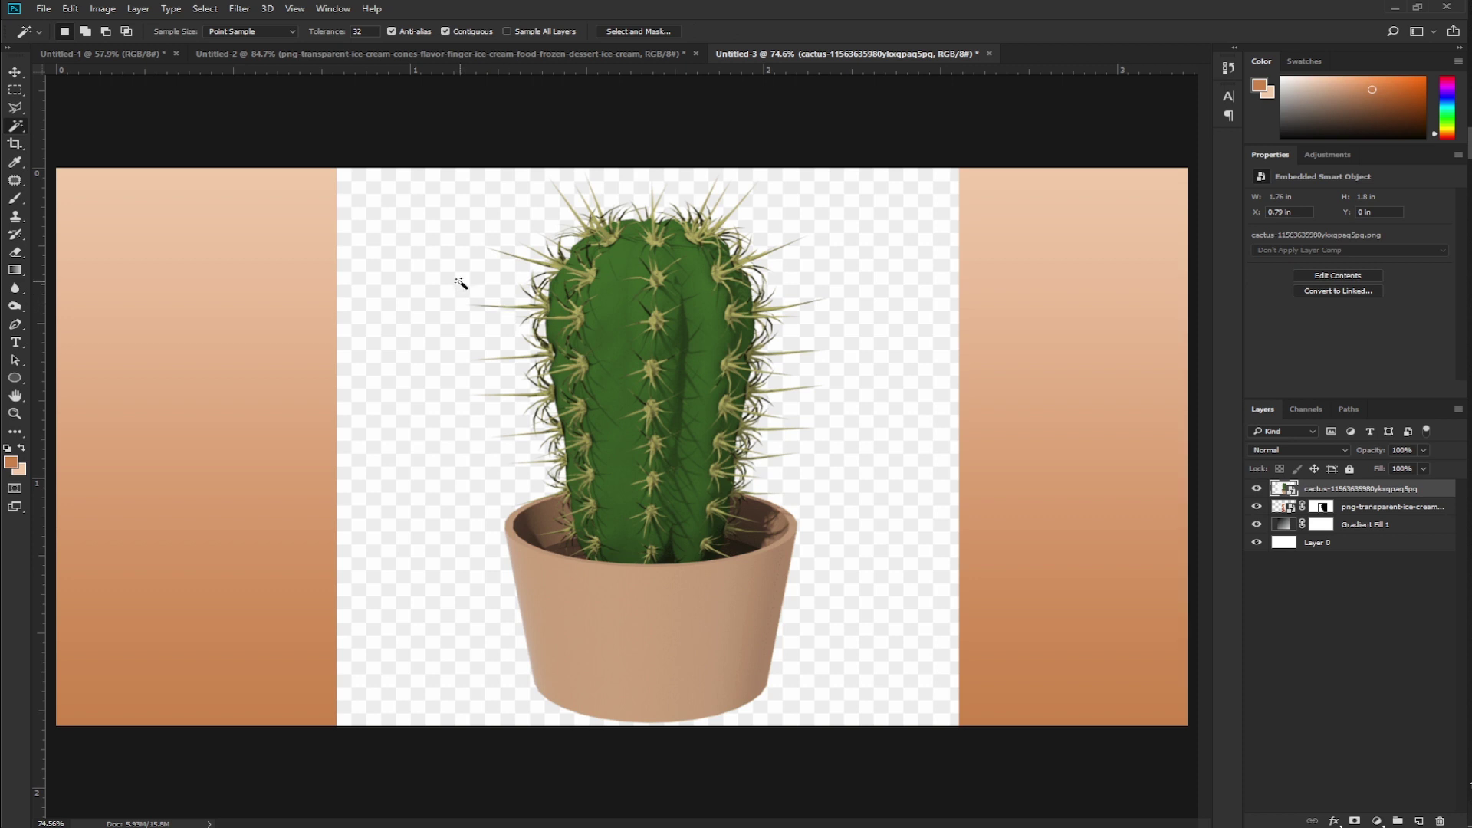
{"action": "left_click", "coordinate": [460, 283]}
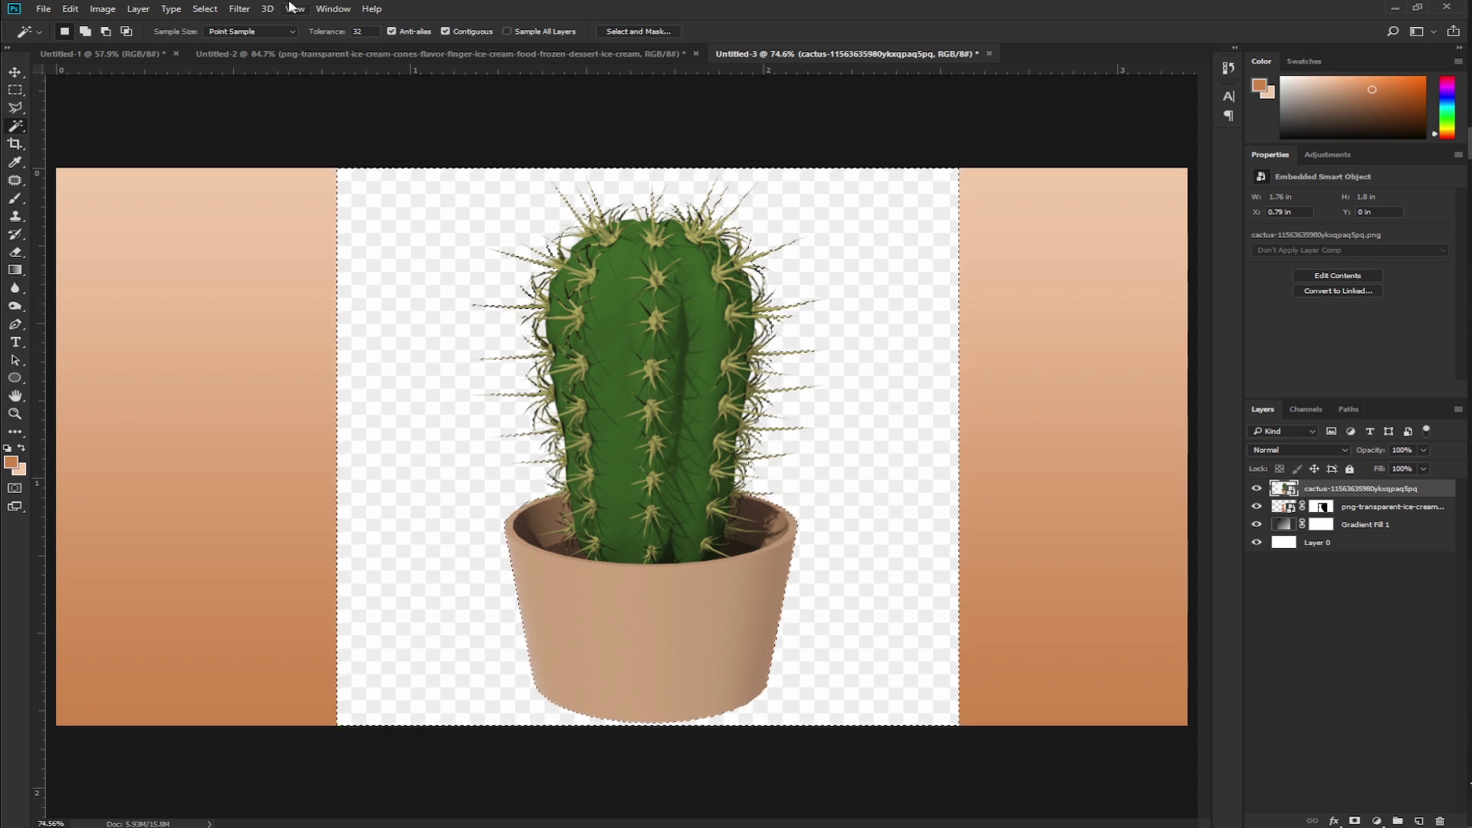
{"action": "left_click", "coordinate": [205, 8]}
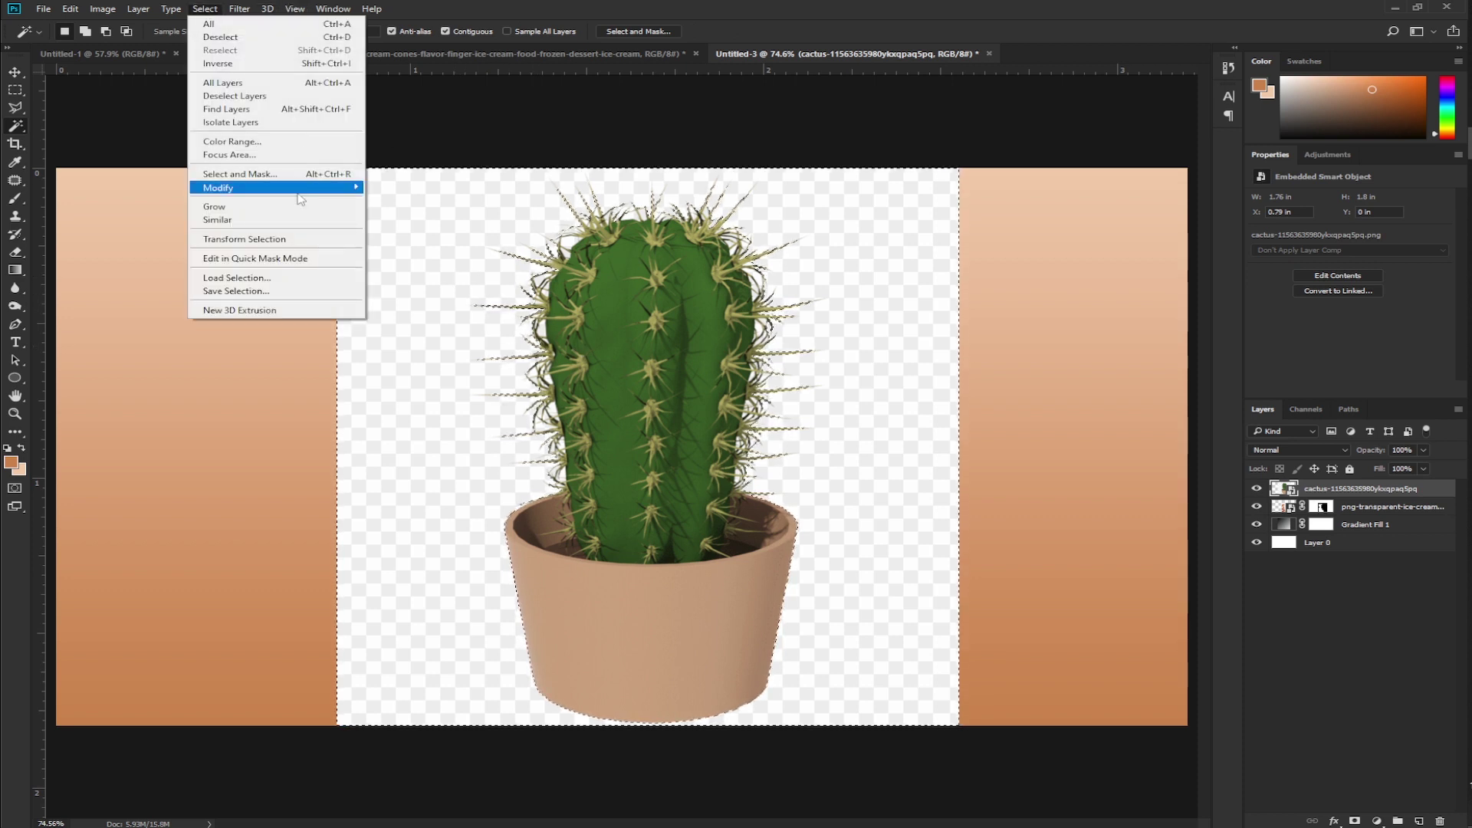
{"action": "left_click", "coordinate": [216, 220]}
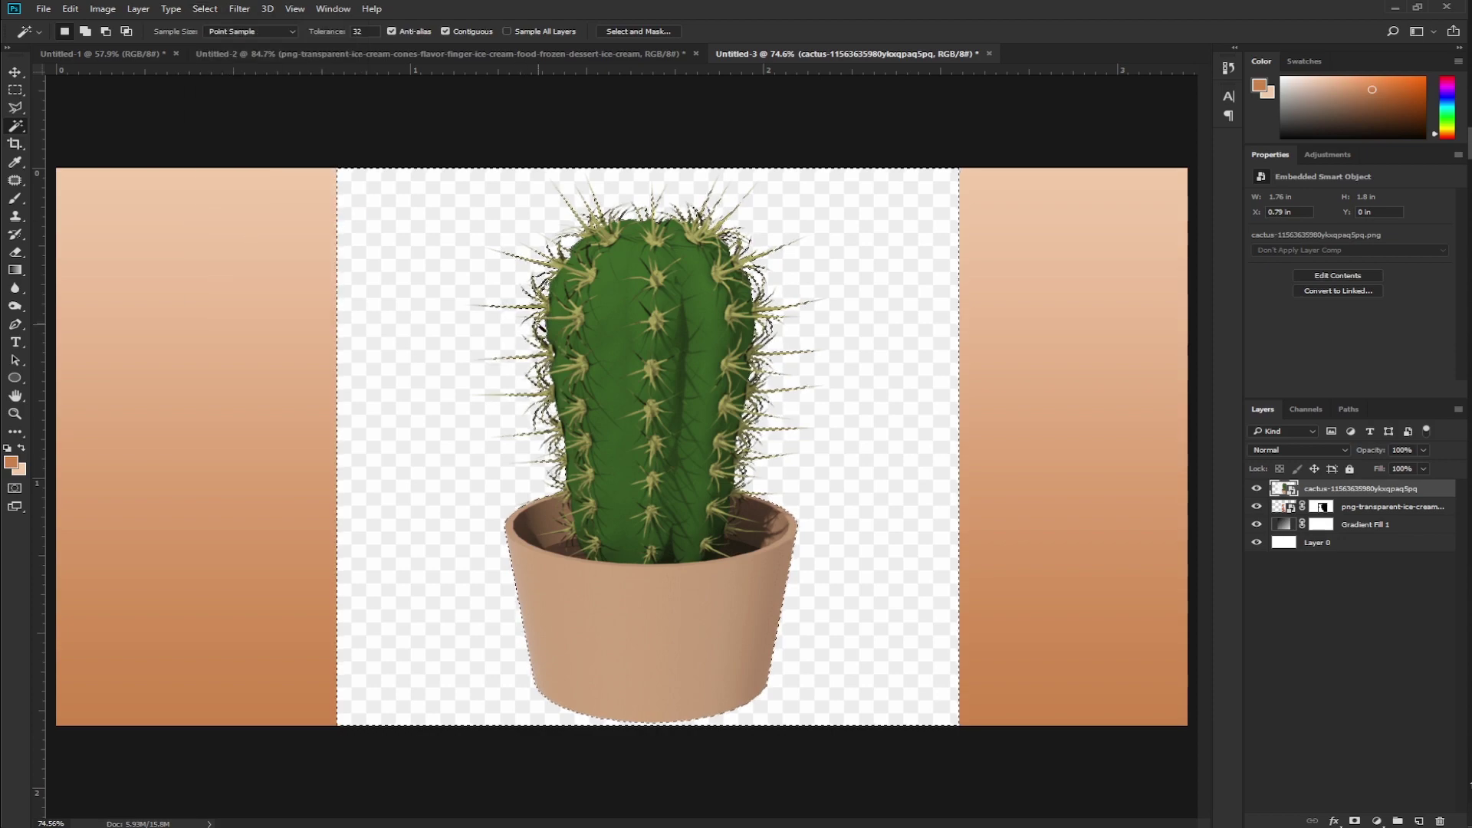
{"action": "scroll", "coordinate": [567, 343], "scroll_direction": "up", "scroll_amount": 3}
{"action": "scroll", "coordinate": [568, 343], "scroll_direction": "up", "scroll_amount": 2}
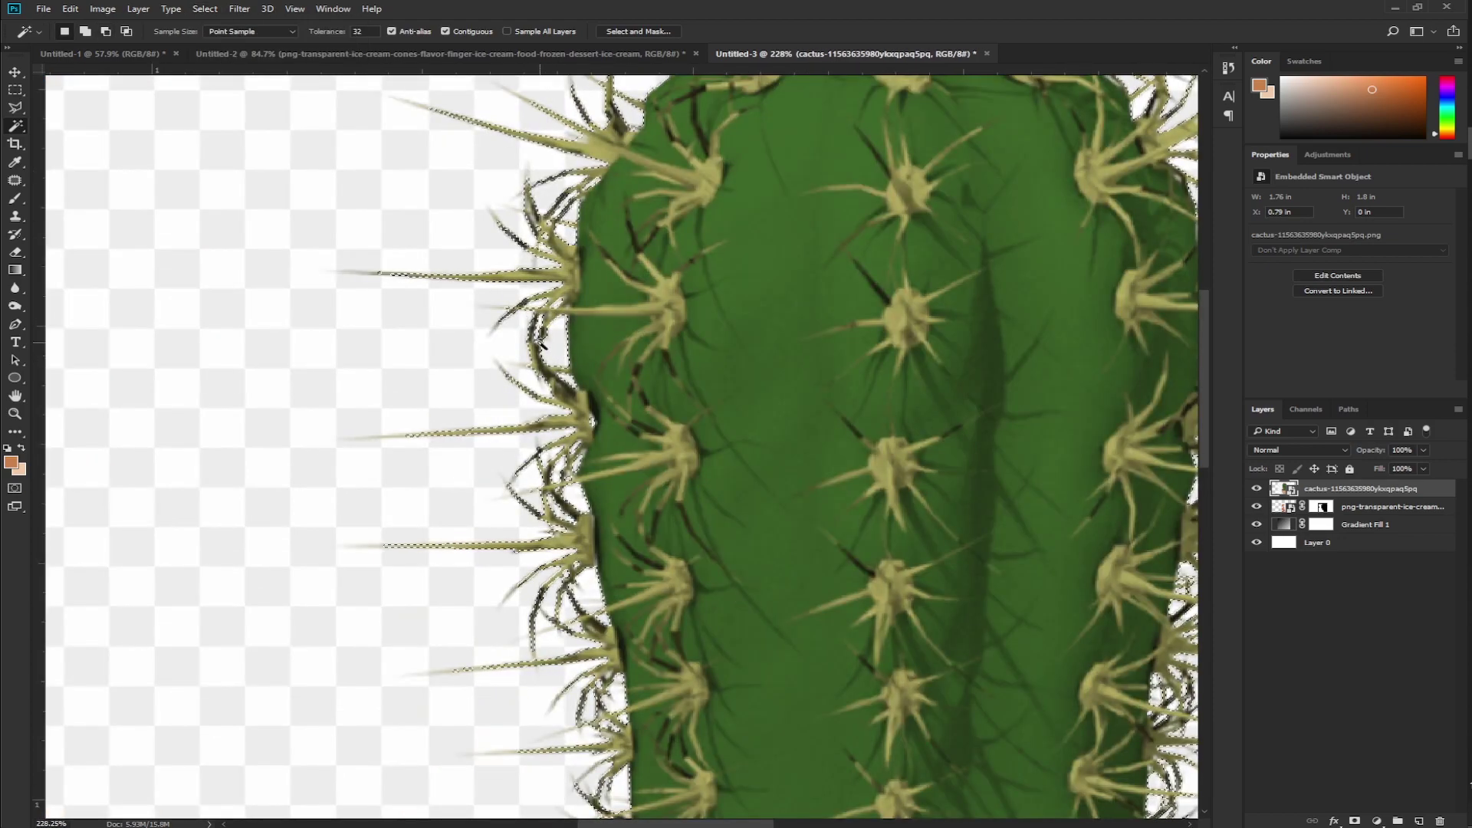
After undoing a wrong mask and an accidental invert, mask away the cactus's transparent surroundings
{"action": "scroll", "coordinate": [529, 346], "scroll_direction": "down", "scroll_amount": 3}
{"action": "scroll", "coordinate": [946, 292], "scroll_direction": "up", "scroll_amount": 2}
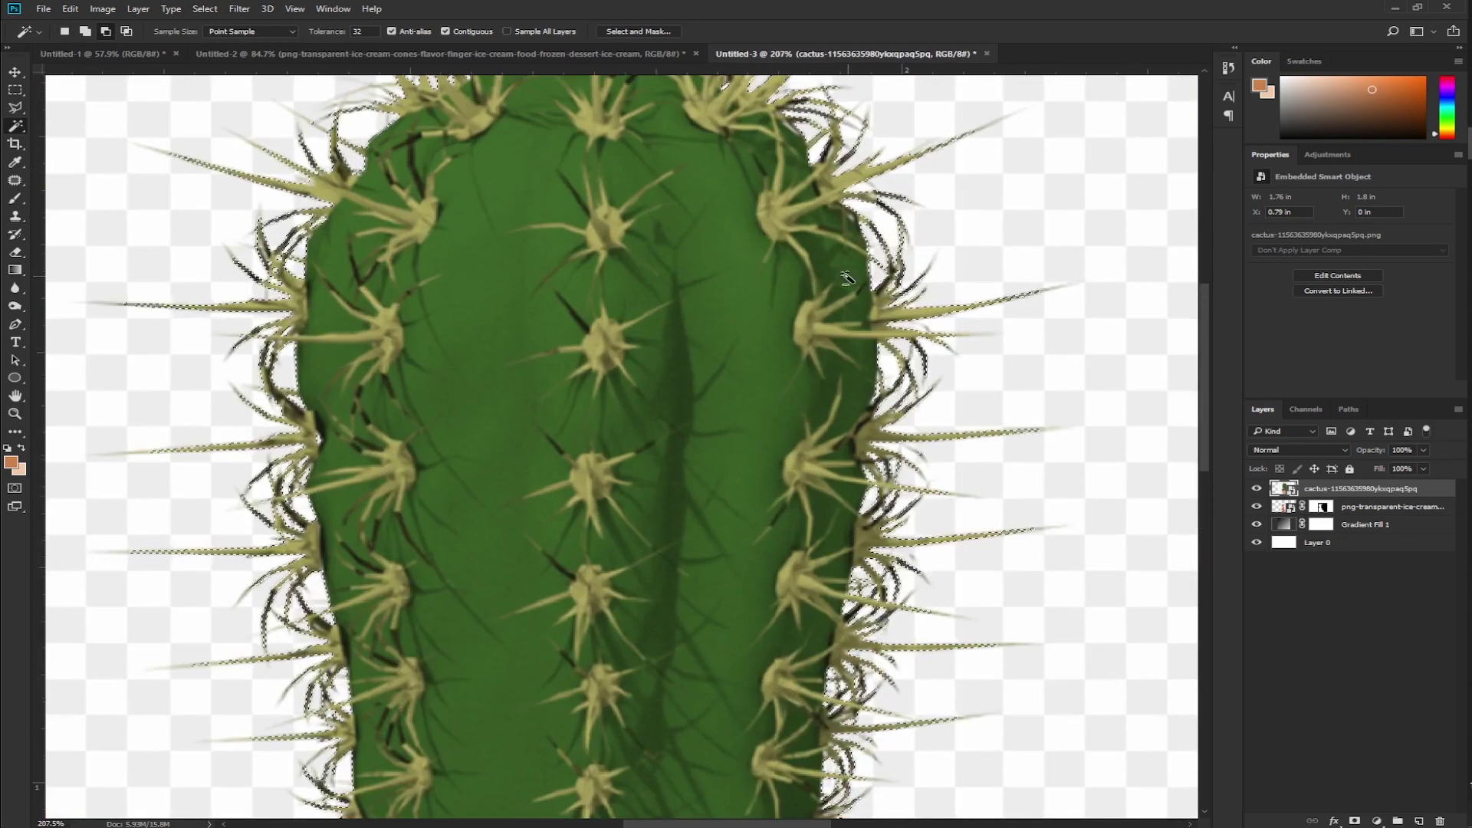
{"action": "scroll", "coordinate": [946, 292], "scroll_direction": "down", "scroll_amount": 3}
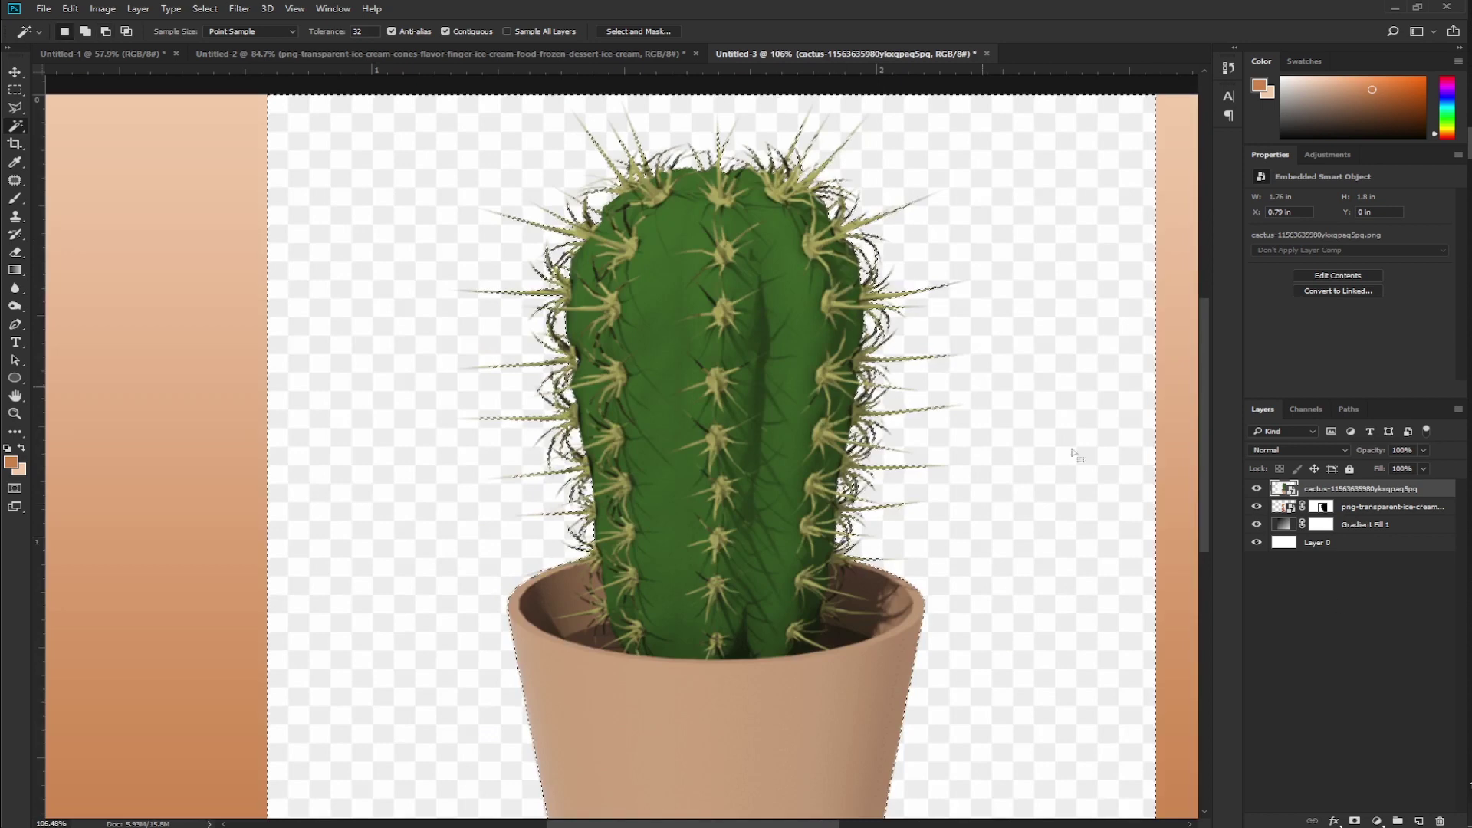
{"action": "left_click", "coordinate": [1355, 821]}
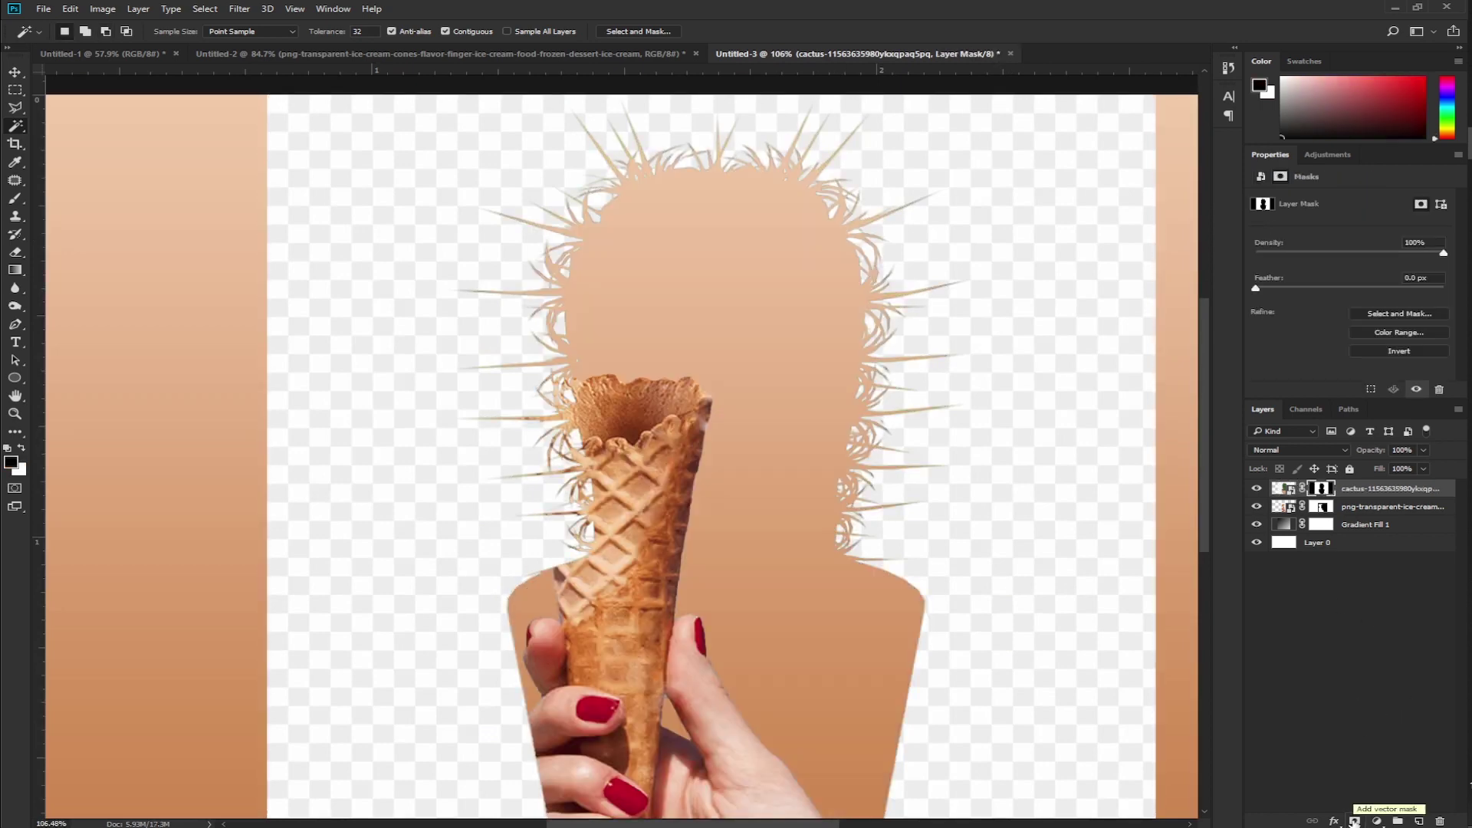
{"action": "key", "text": "ctrl+z"}
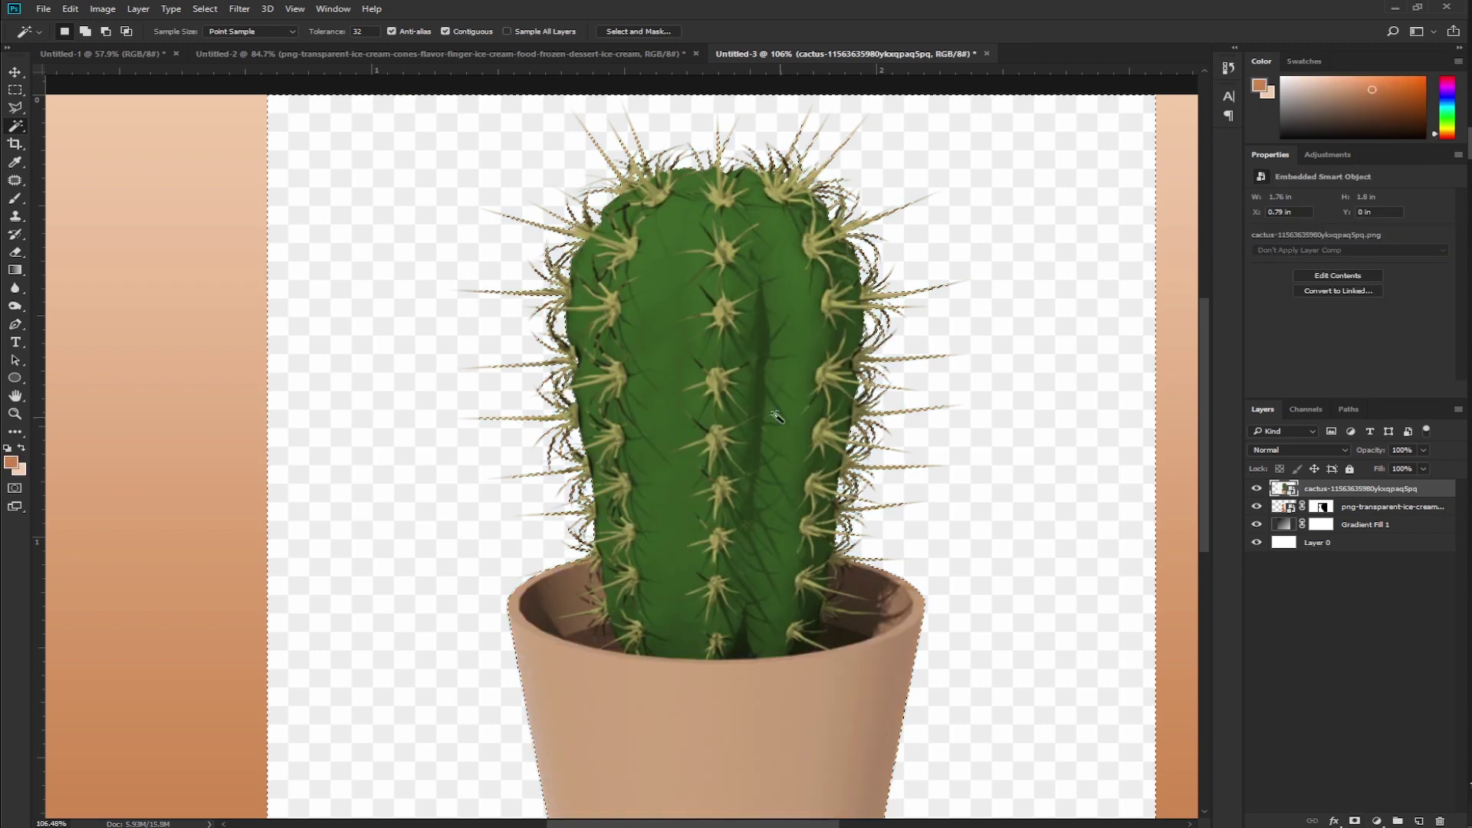
{"action": "scroll", "coordinate": [773, 335], "scroll_direction": "down", "scroll_amount": 3}
{"action": "scroll", "coordinate": [773, 335], "scroll_direction": "up", "scroll_amount": 2}
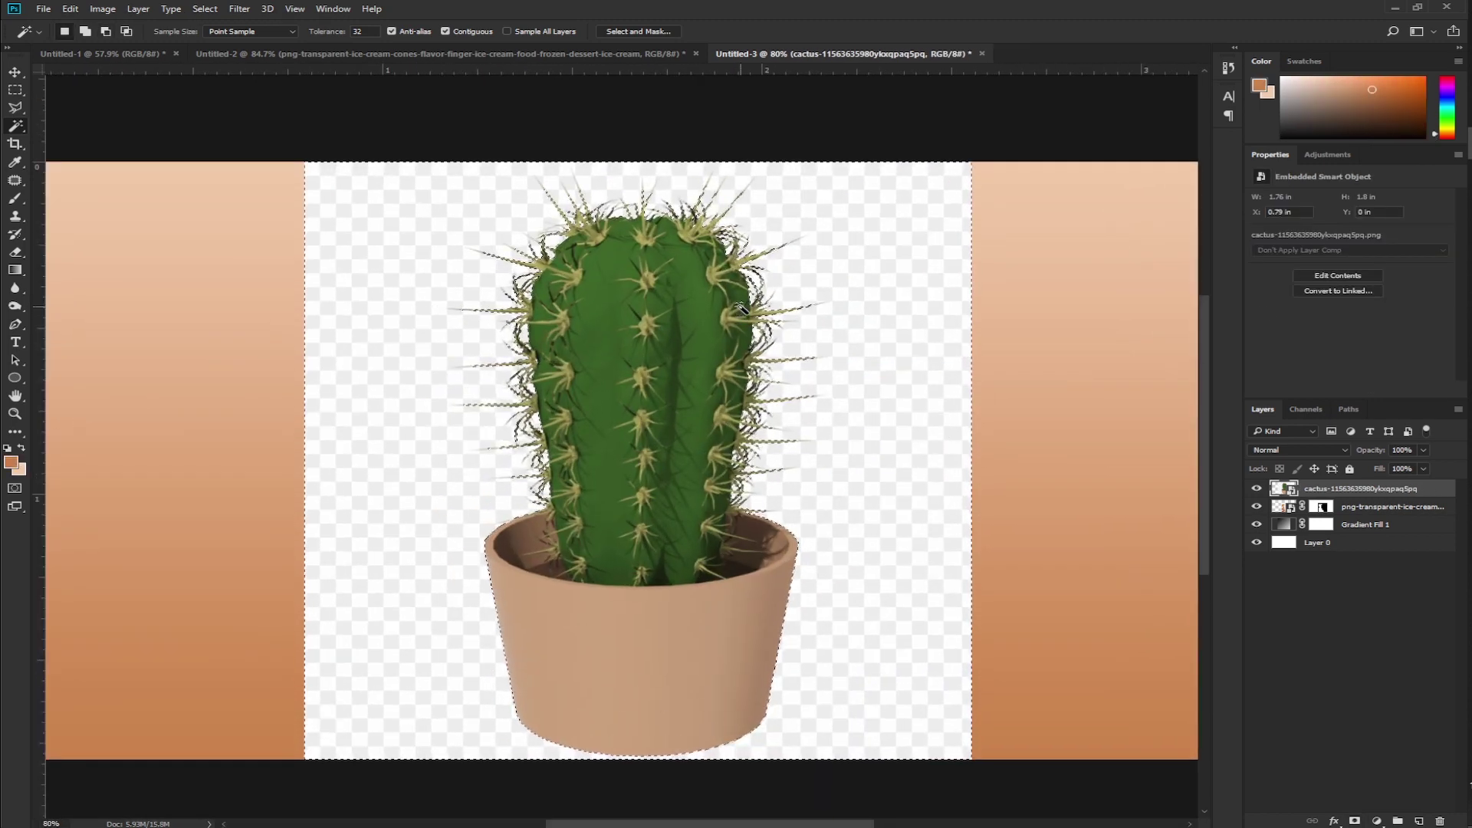
{"action": "key", "text": "ctrl+i"}
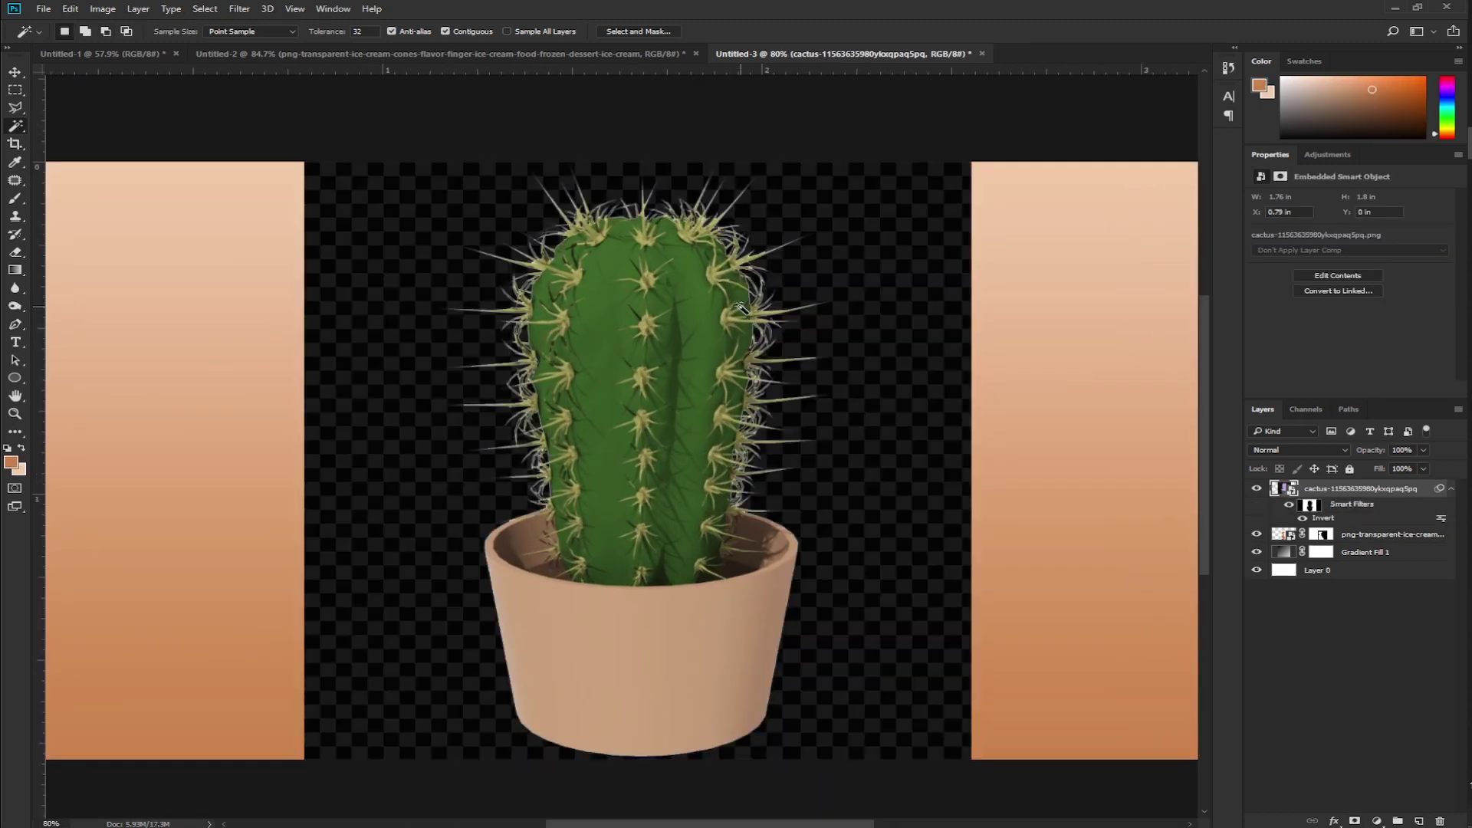
{"action": "key", "text": "ctrl+z"}
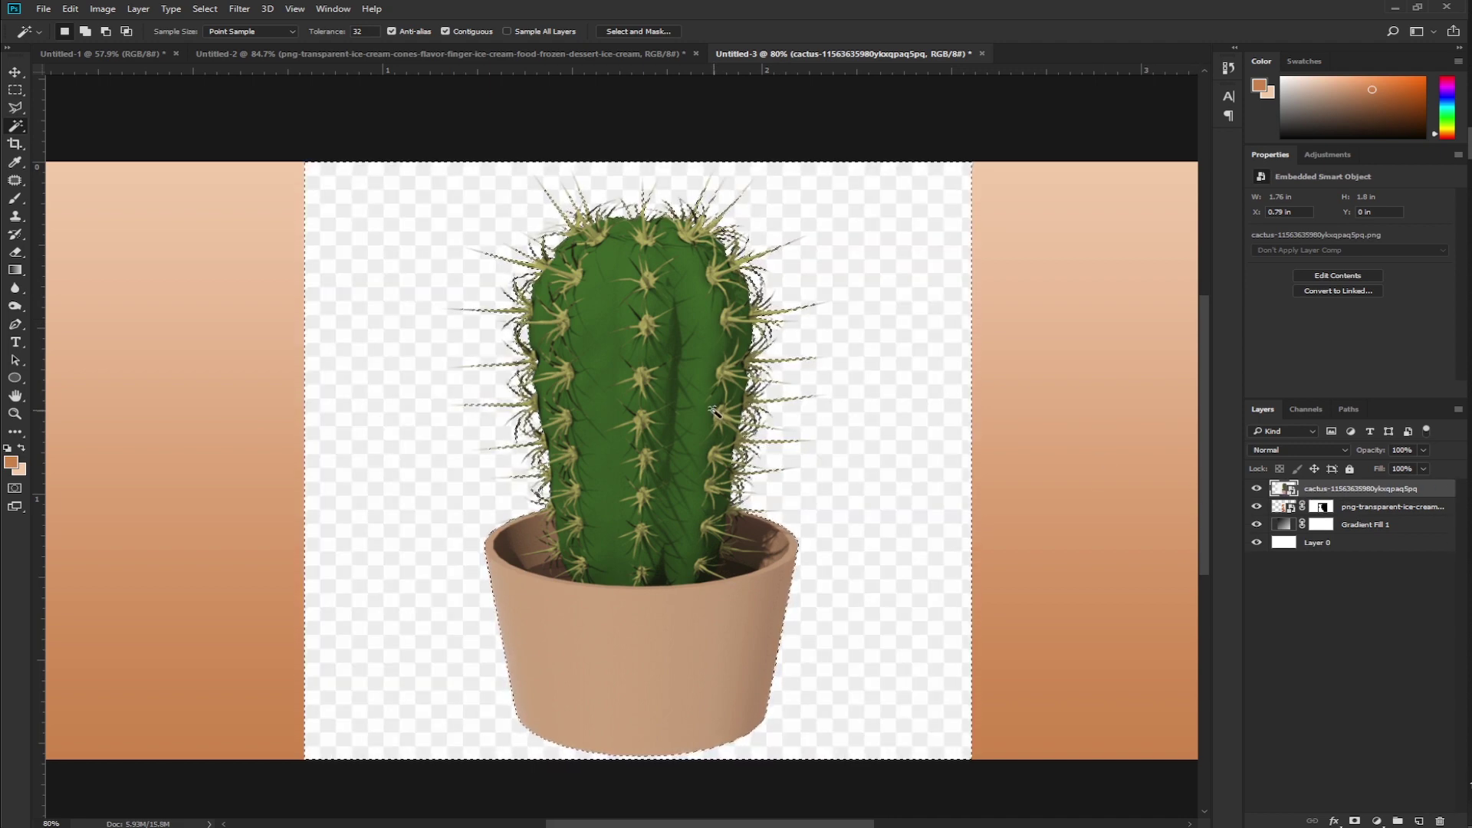
{"action": "left_click", "coordinate": [1355, 822]}
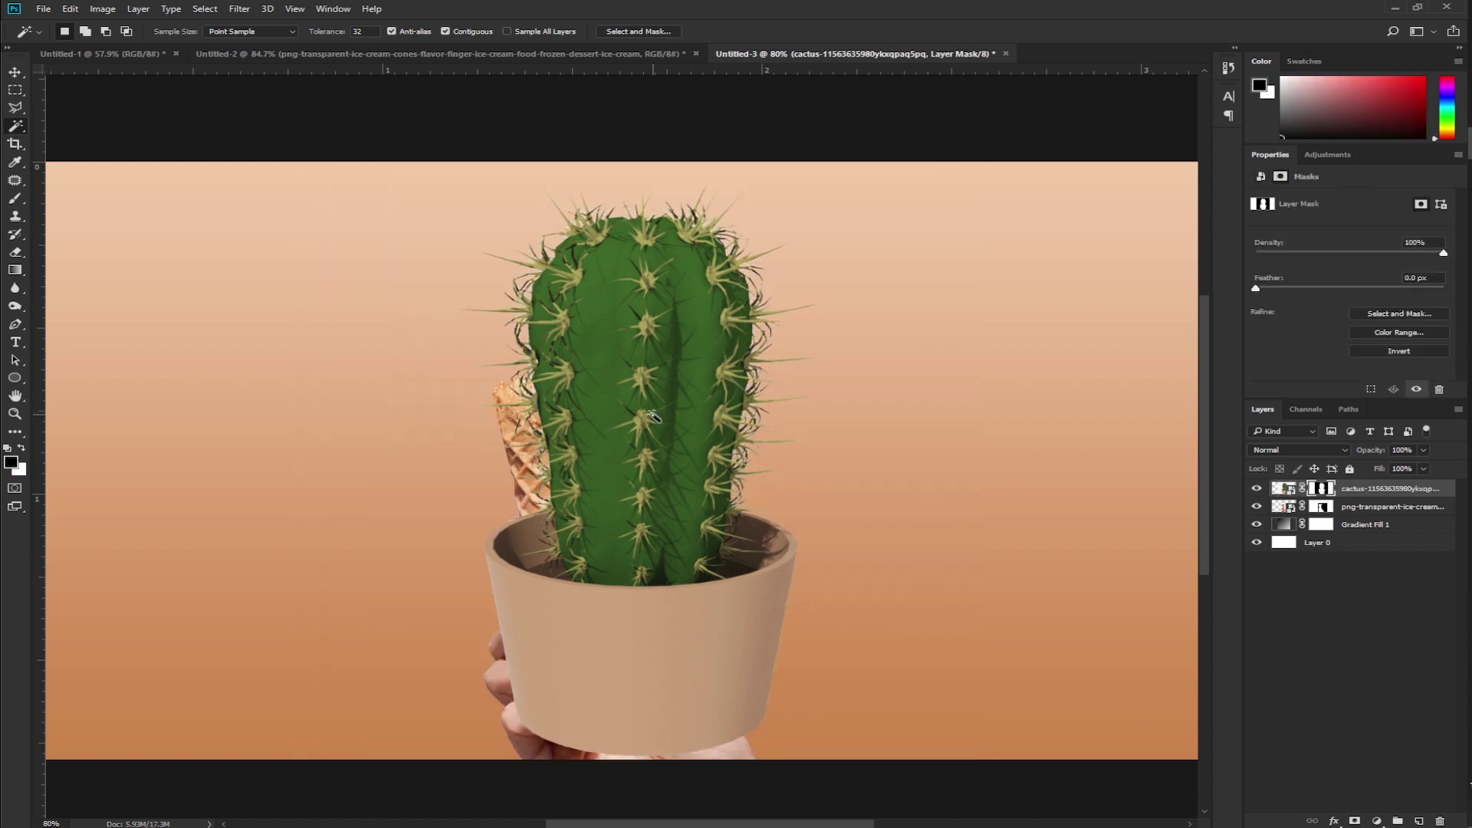
Move the cactus onto the cone and paint black on its mask to hide the pot
{"action": "key", "text": "v"}
{"action": "mouse_move", "coordinate": [665, 390]}
{"action": "left_mouse_down"}
{"action": "mouse_move", "coordinate": [584, 344]}
{"action": "mouse_move", "coordinate": [592, 356]}
{"action": "left_mouse_up"}
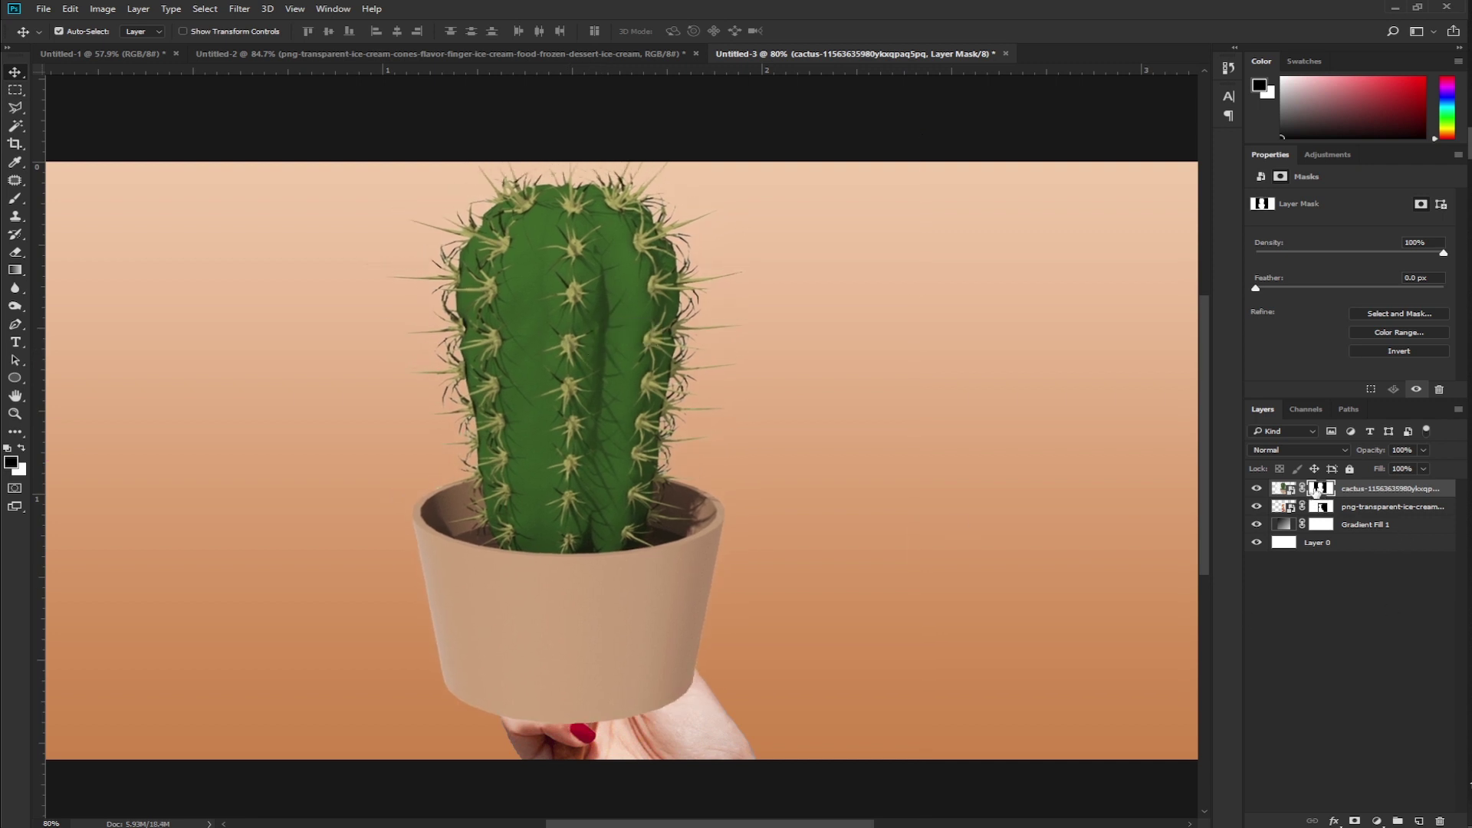
{"action": "key", "text": "b"}
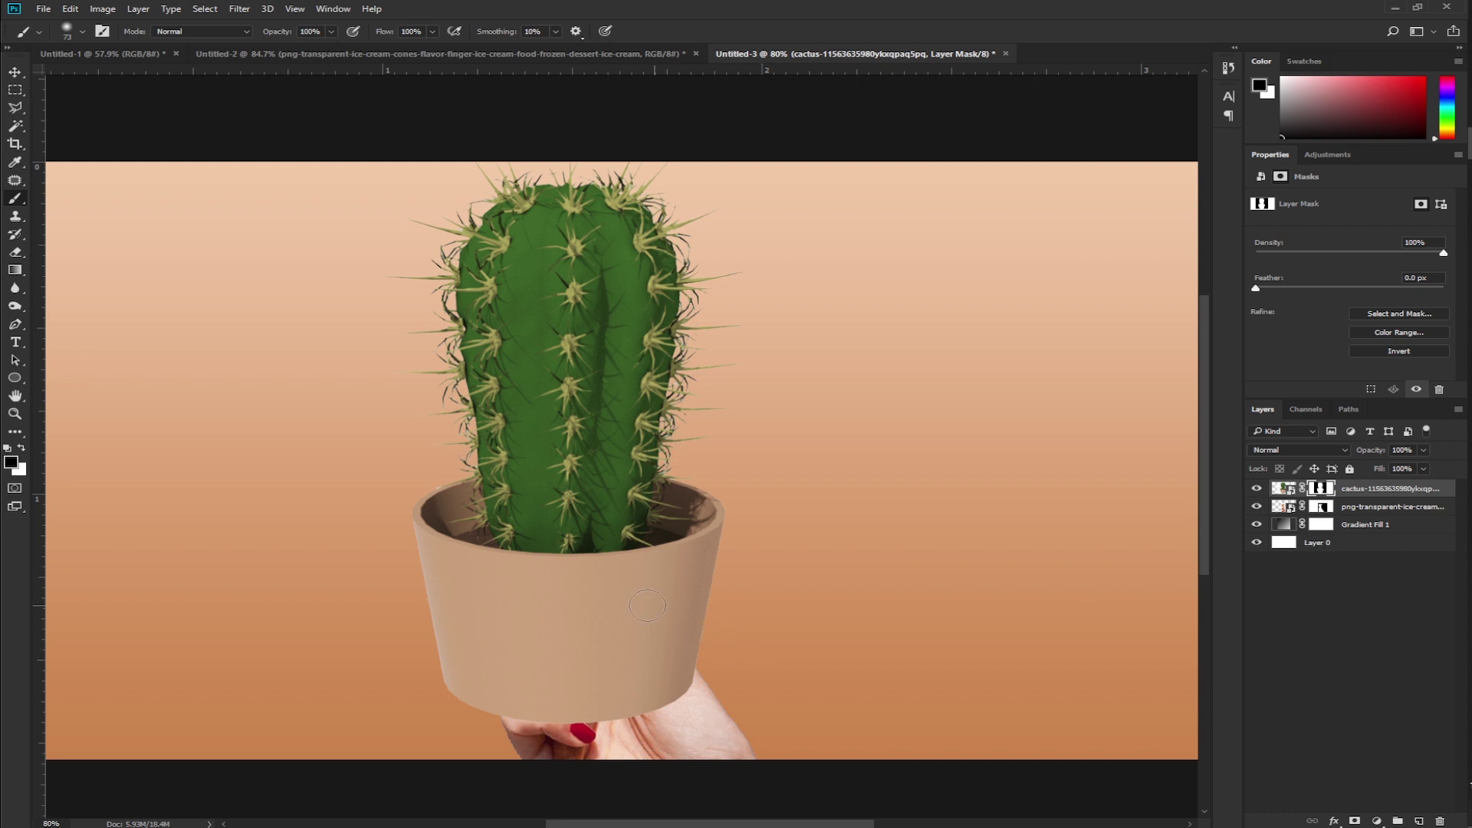
{"action": "mouse_move", "coordinate": [445, 530]}
{"action": "left_mouse_down"}
{"action": "mouse_move", "coordinate": [507, 585]}
{"action": "mouse_move", "coordinate": [782, 519]}
{"action": "left_mouse_up"}
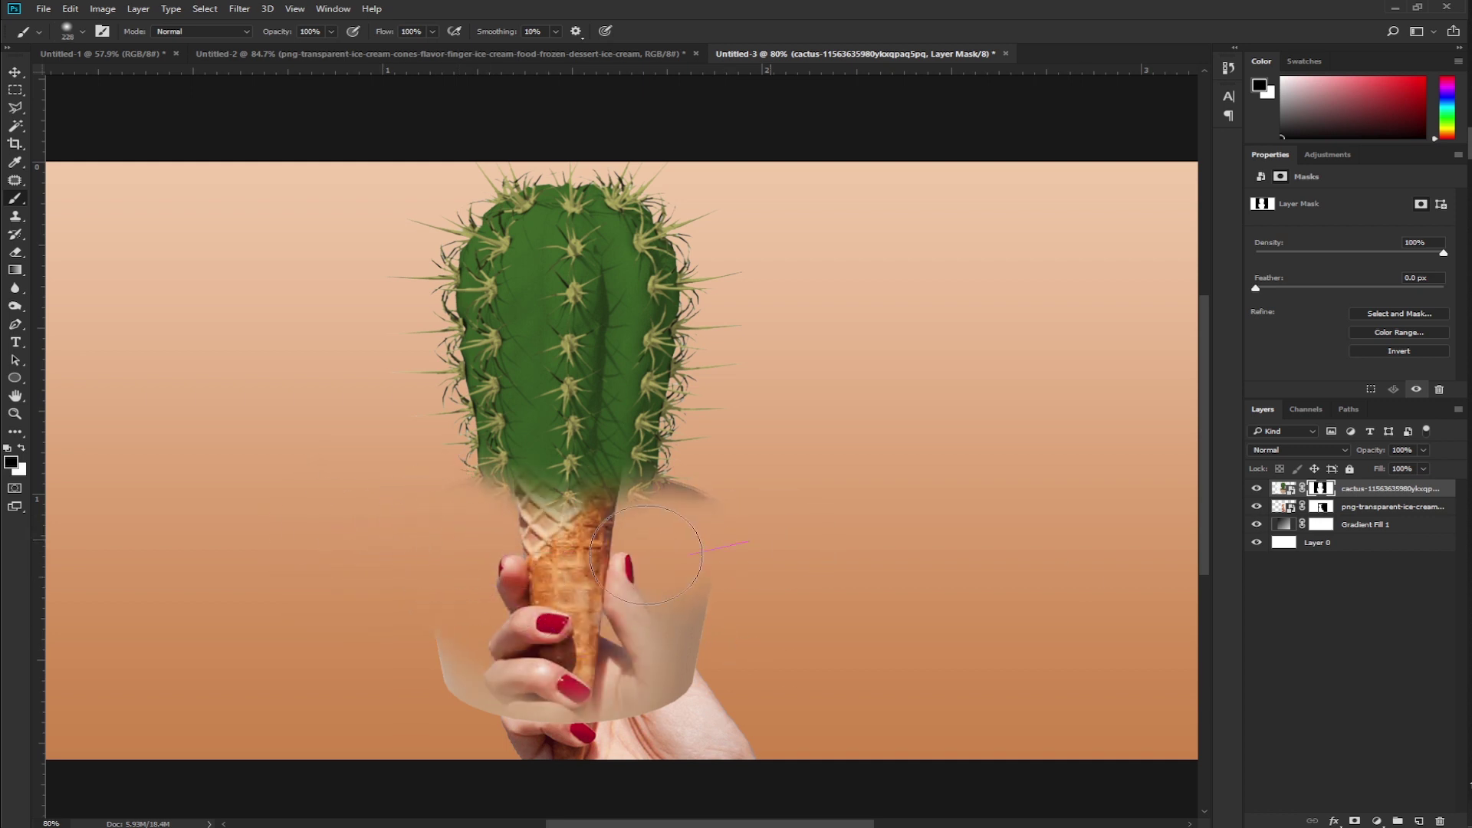
{"action": "left_click_drag", "start_coordinate": [659, 659], "coordinate": [461, 682]}
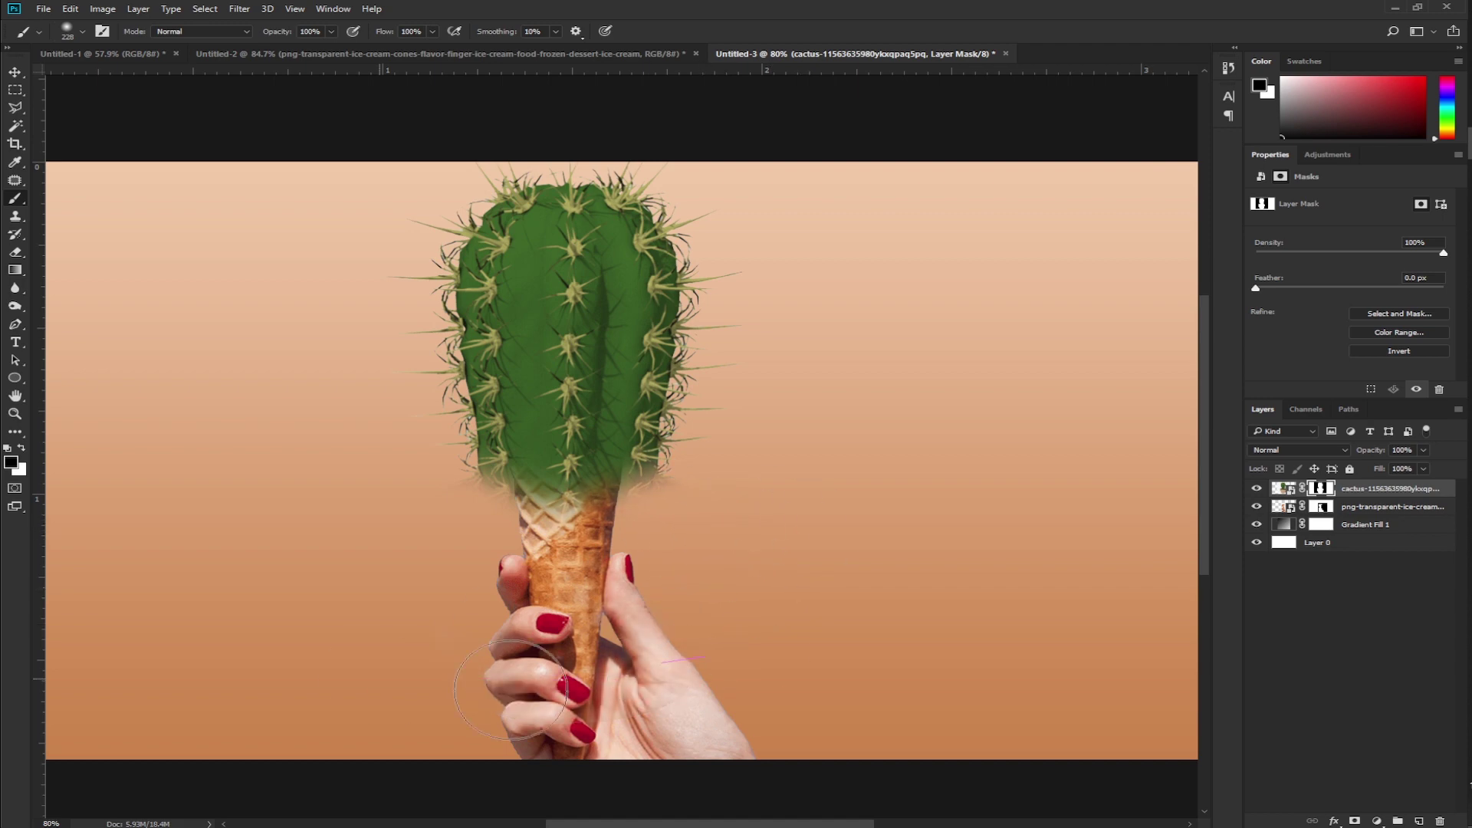
{"action": "scroll", "coordinate": [520, 337], "scroll_direction": "up", "scroll_amount": 3}
{"action": "key", "text": "v"}
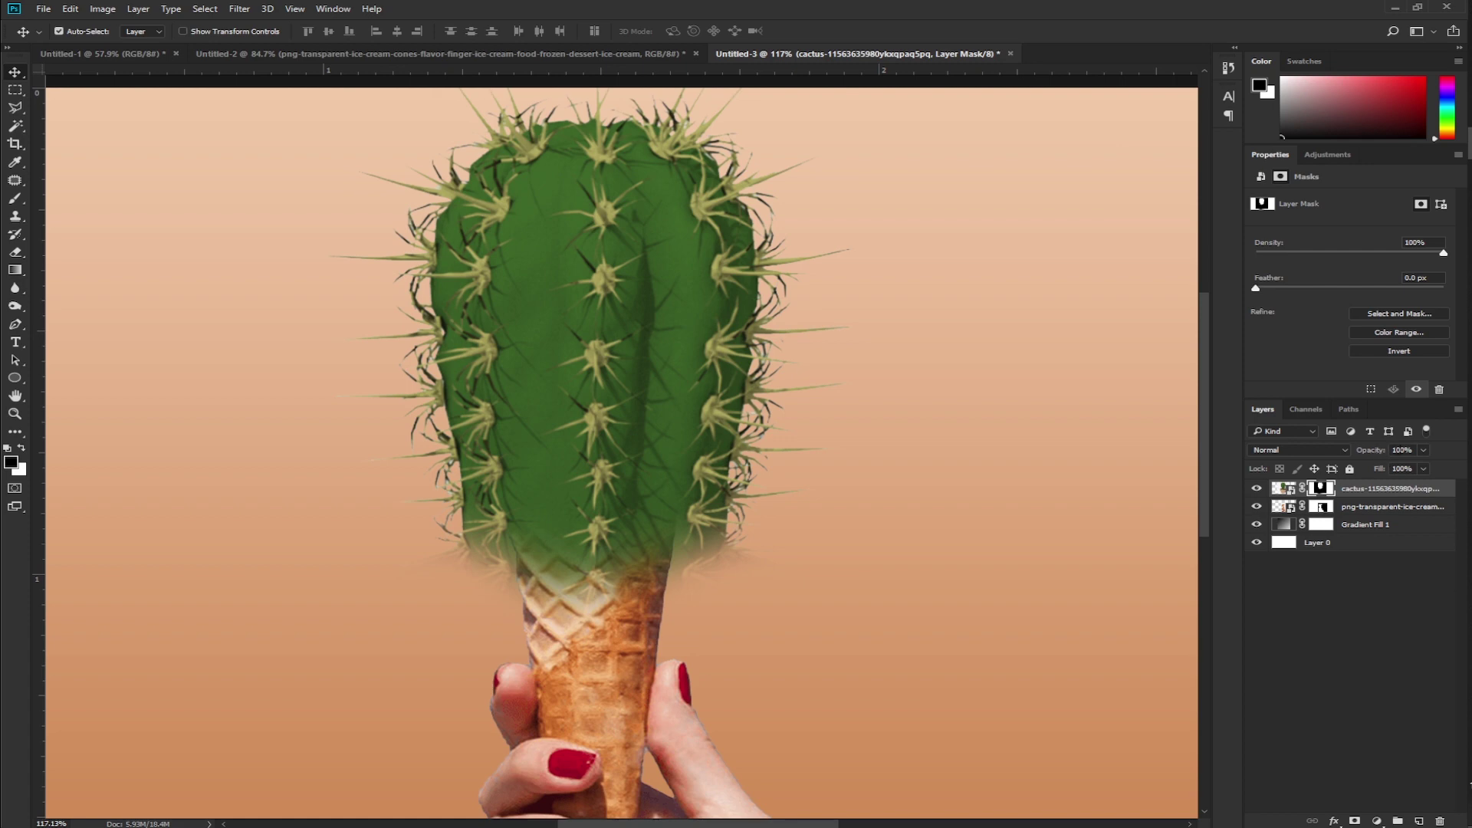
Drop the cactus layer to 50% opacity and start shrinking it with Free Transform
{"action": "double_click", "coordinate": [1401, 451]}
{"action": "type", "text": "50"}
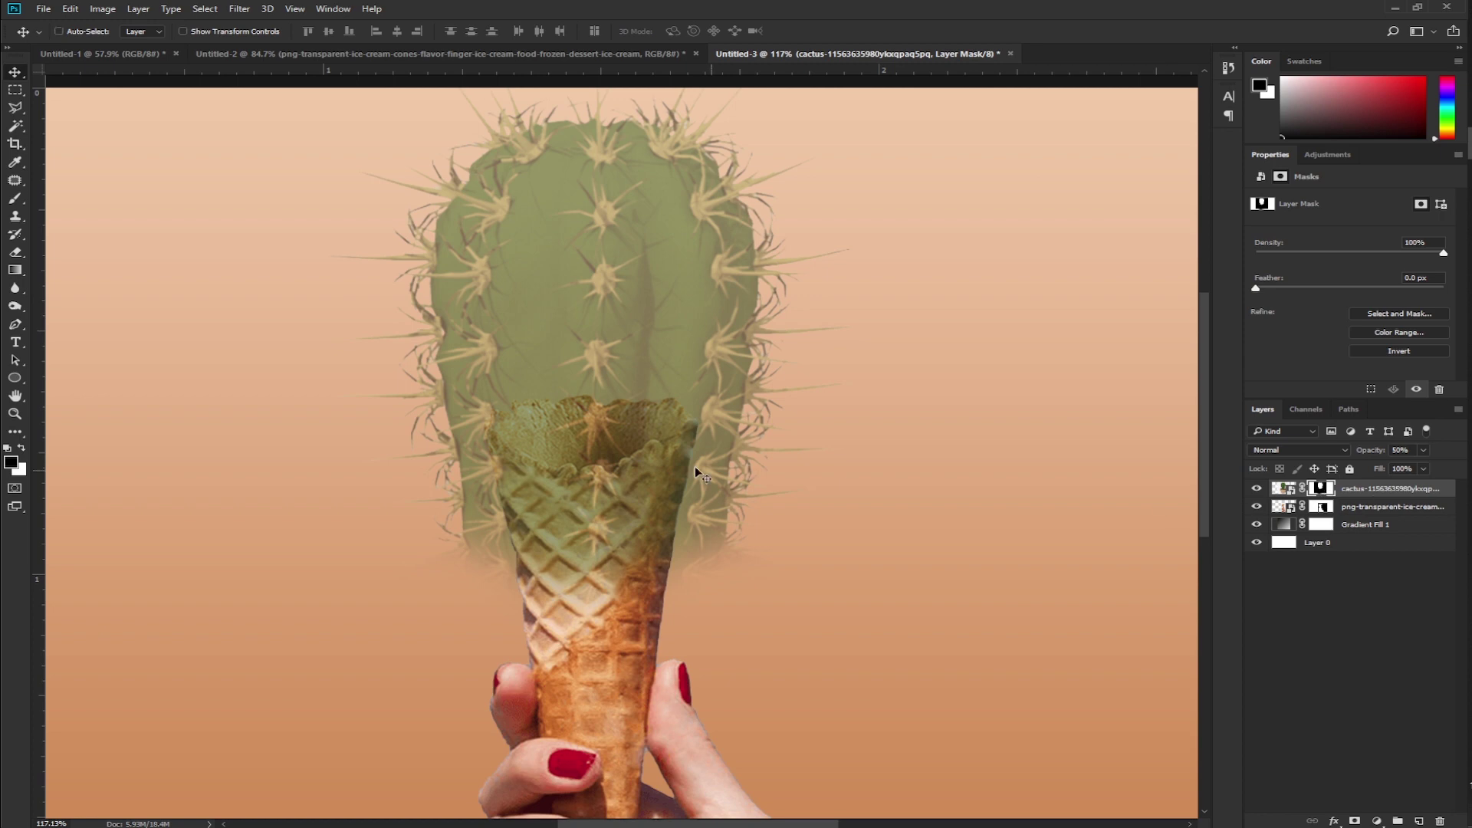
{"action": "key", "text": "ctrl+t"}
{"action": "key", "text": "ctrl+0"}
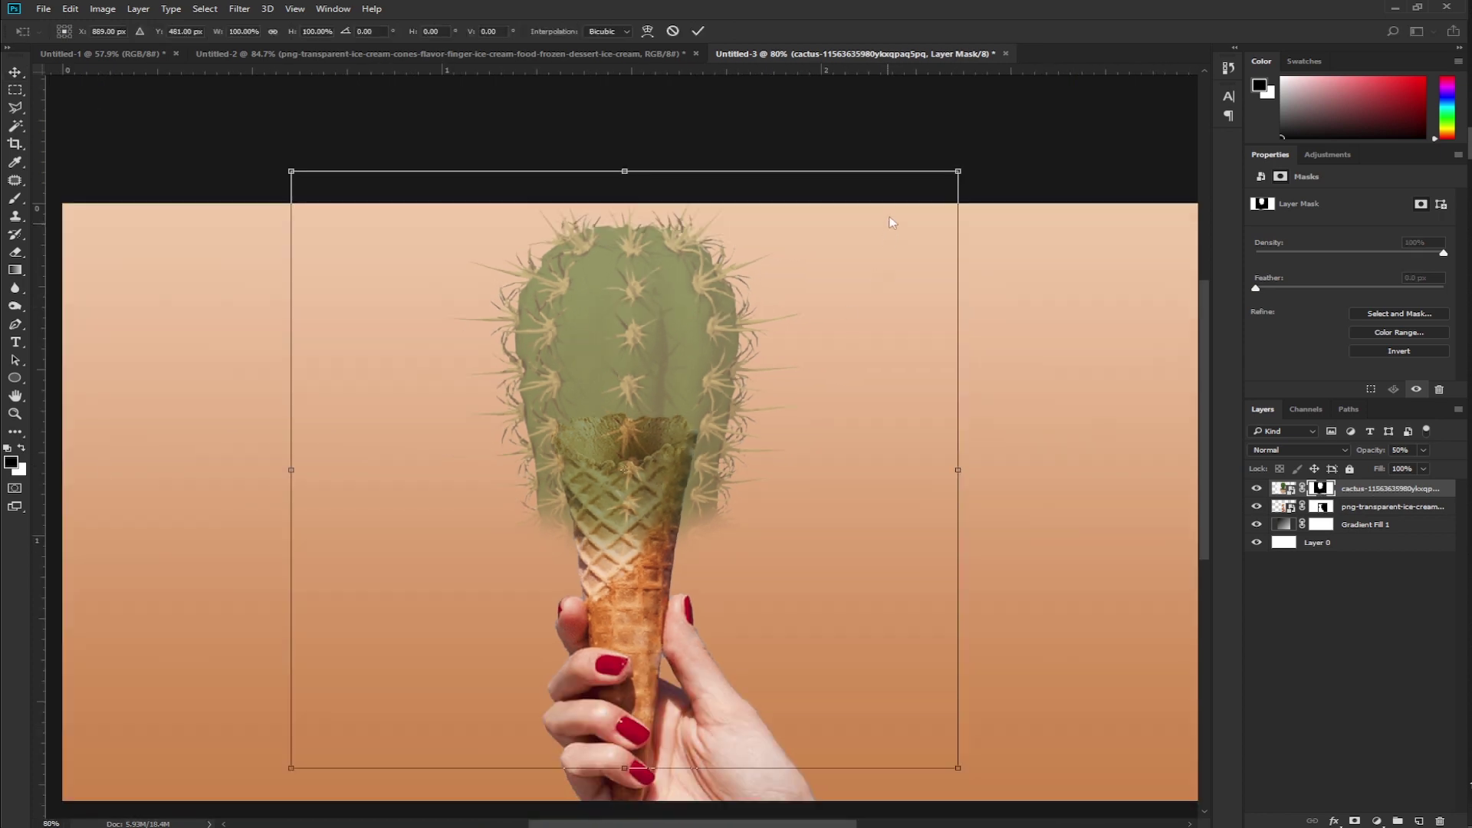
{"action": "left_click_drag", "start_coordinate": [960, 172], "coordinate": [803, 381]}
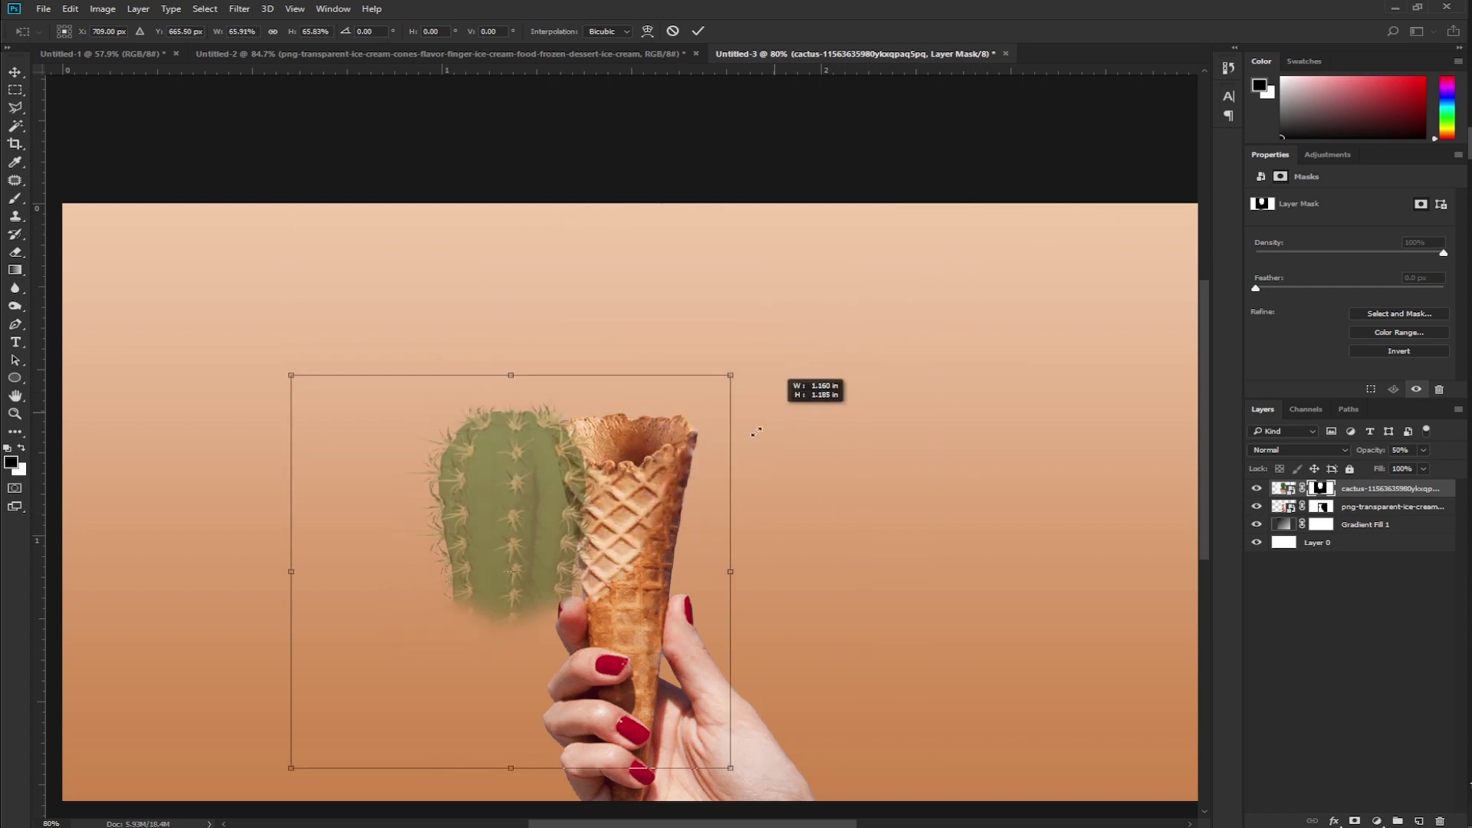
{"action": "left_click_drag", "start_coordinate": [803, 381], "coordinate": [736, 441]}
Move the cactus onto the cone top, scale it to about 70%, and nudge it down
{"action": "mouse_move", "coordinate": [451, 560]}
{"action": "left_mouse_down"}
{"action": "mouse_move", "coordinate": [608, 383]}
{"action": "mouse_move", "coordinate": [595, 372]}
{"action": "left_mouse_up"}
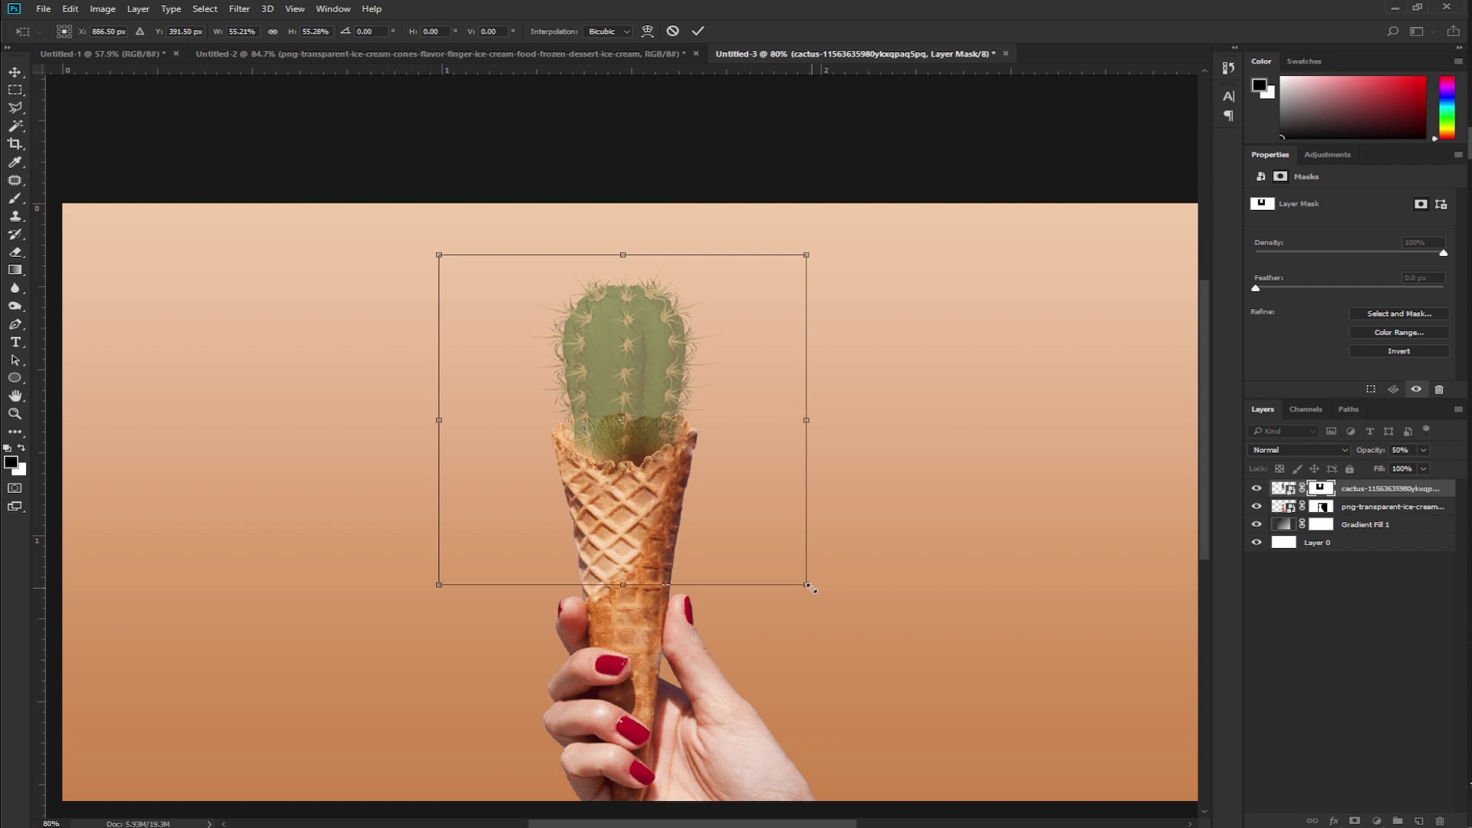
{"action": "left_click_drag", "start_coordinate": [807, 585], "coordinate": [870, 629]}
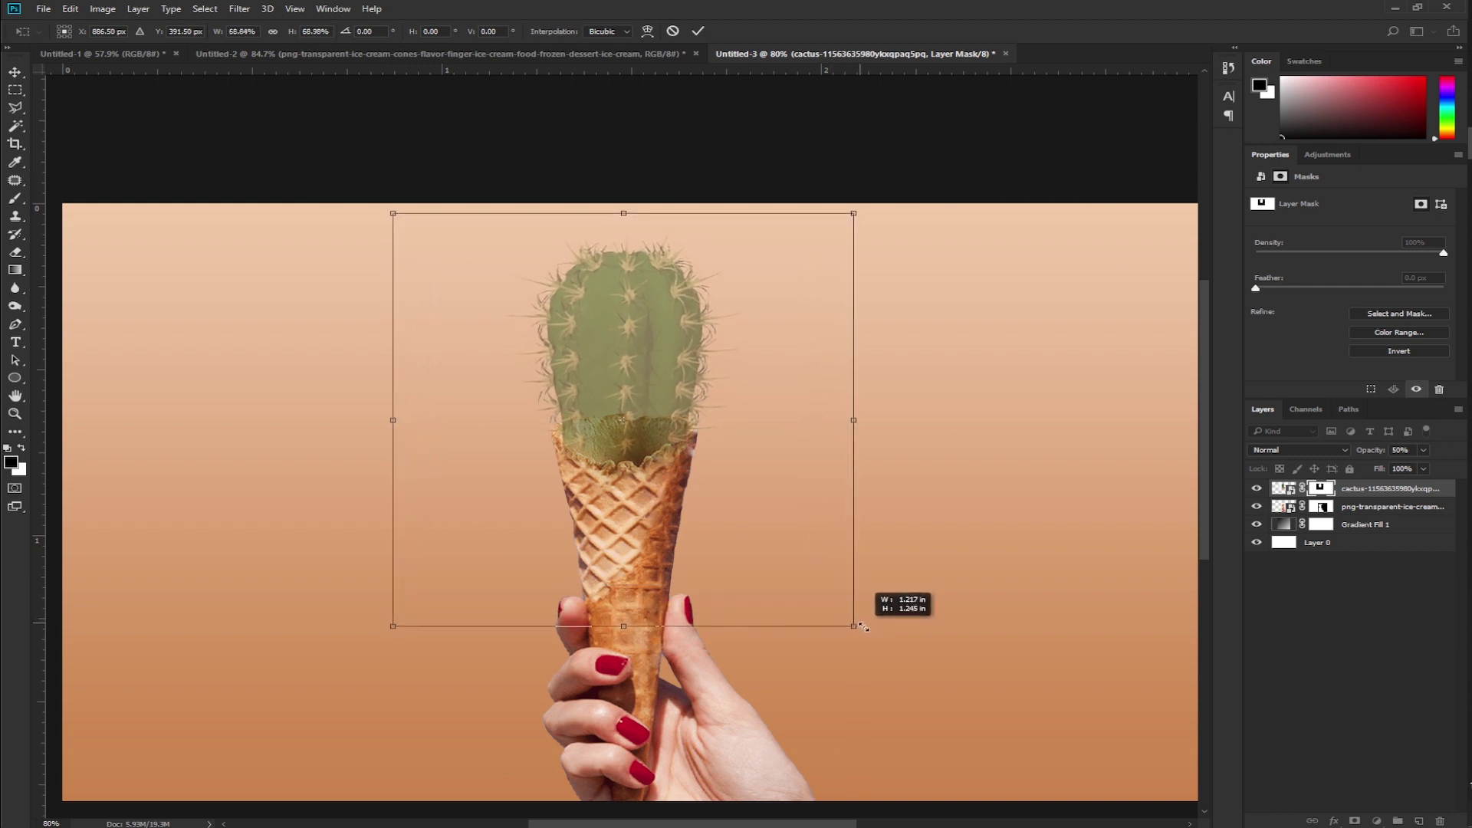
{"action": "left_click_drag", "start_coordinate": [870, 630], "coordinate": [874, 634]}
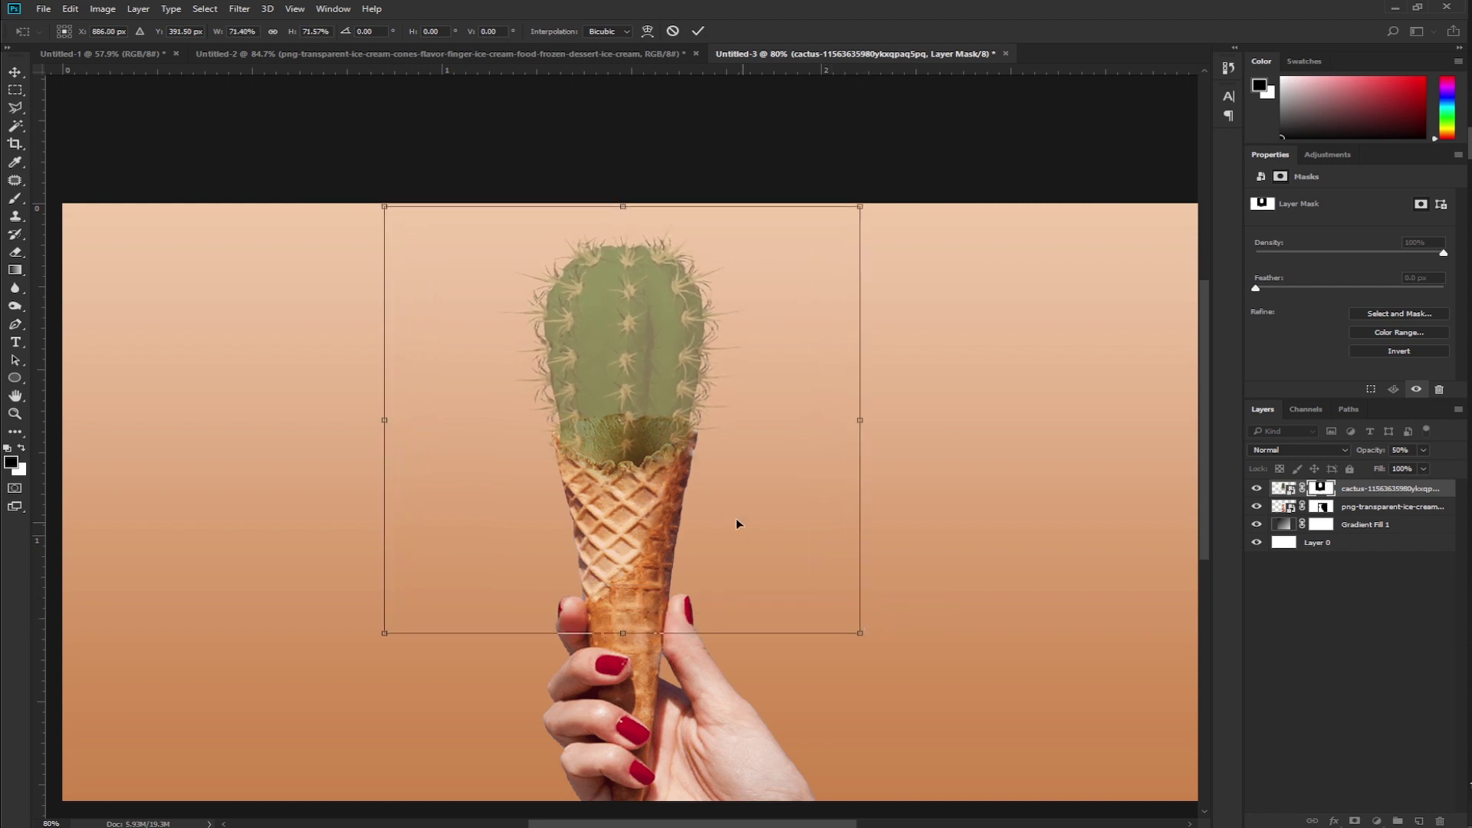
{"action": "key", "text": "shift+Down"}
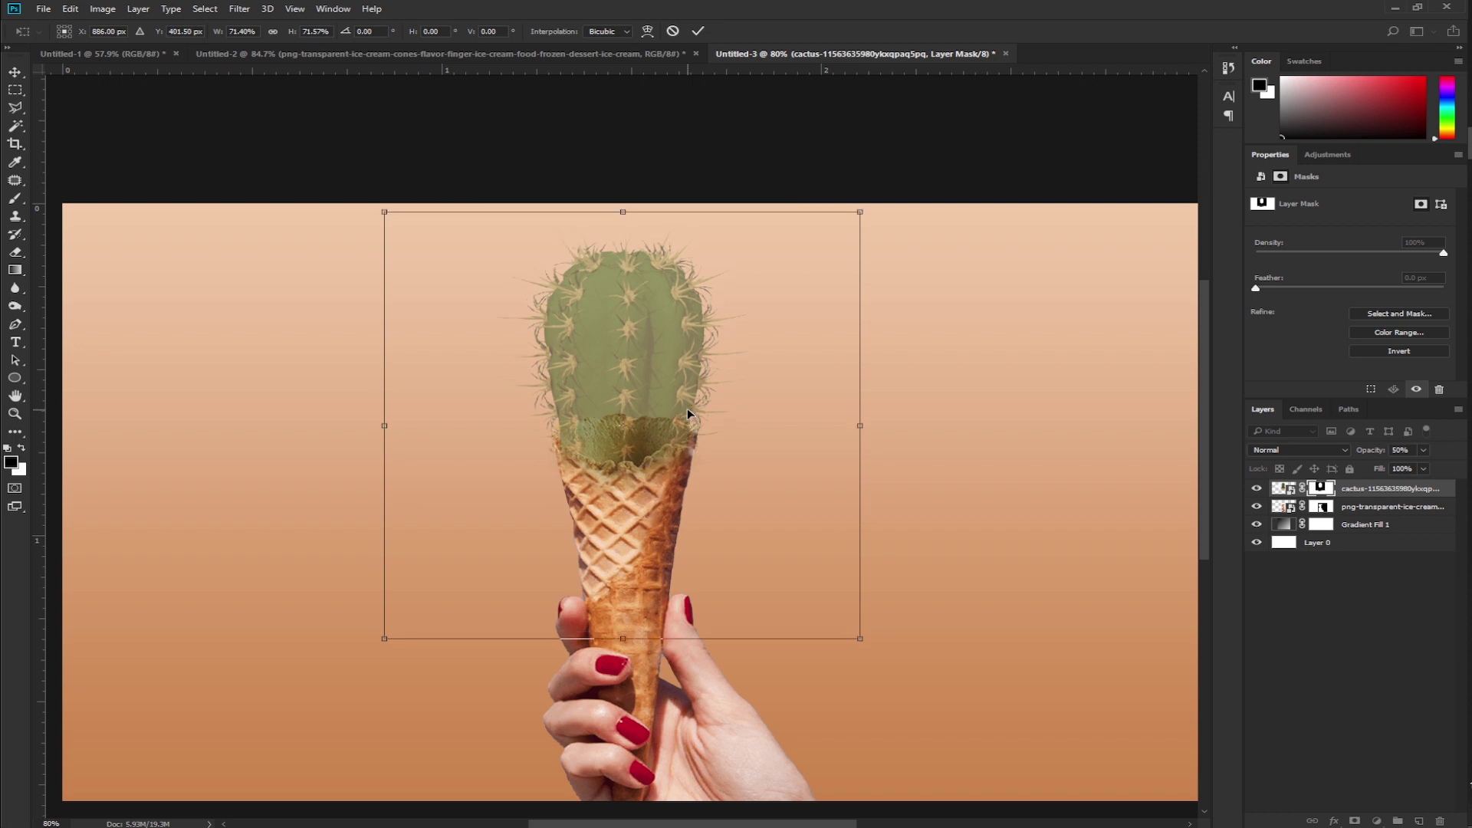
{"action": "key", "text": "shift+Down"}
{"action": "key", "text": "shift+Down"}
{"action": "key", "text": "shift+Down"}
{"action": "key", "text": "shift+Down"}
{"action": "key", "text": "shift+Down"}
{"action": "key", "text": "shift+Down"}
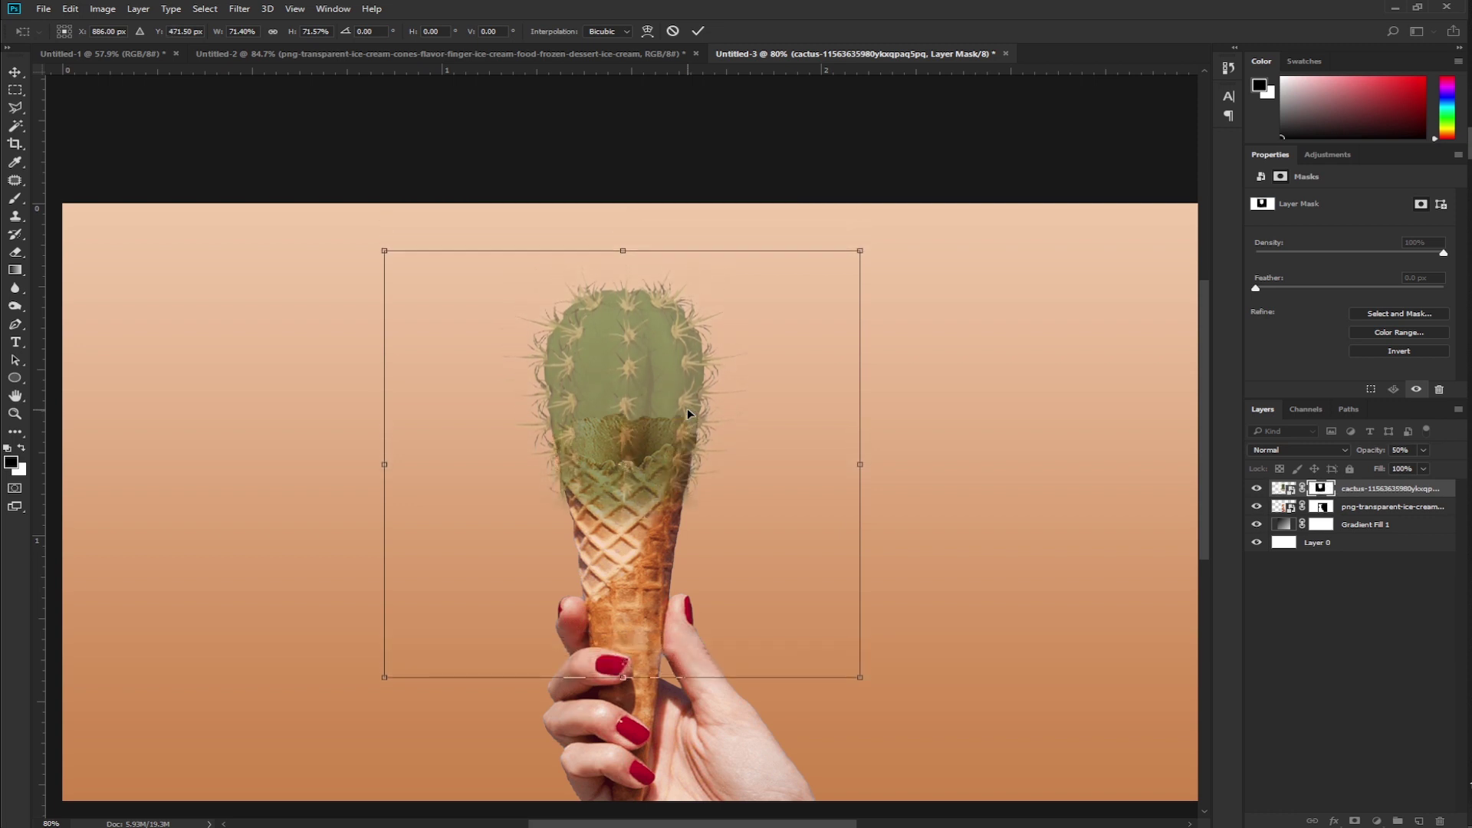
{"action": "key", "text": "shift+Down"}
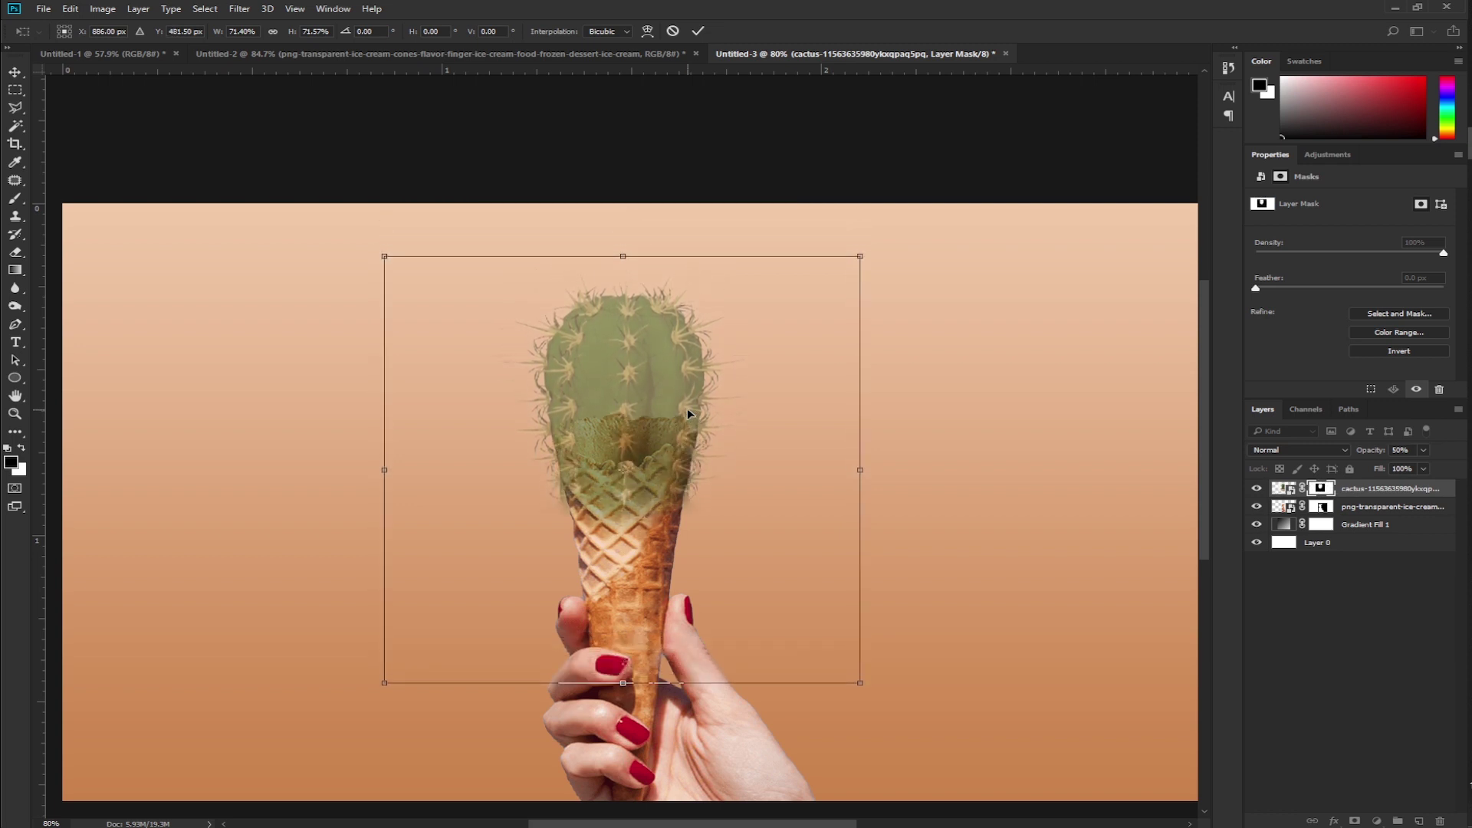
Narrow the cactus and skew its corners to match the cone's taper
{"action": "scroll", "coordinate": [687, 408], "scroll_direction": "up", "scroll_amount": 3}
{"action": "mouse_move", "coordinate": [979, 206]}
{"action": "left_mouse_down"}
{"action": "mouse_move", "coordinate": [945, 245]}
{"action": "mouse_move", "coordinate": [953, 228]}
{"action": "left_mouse_up"}
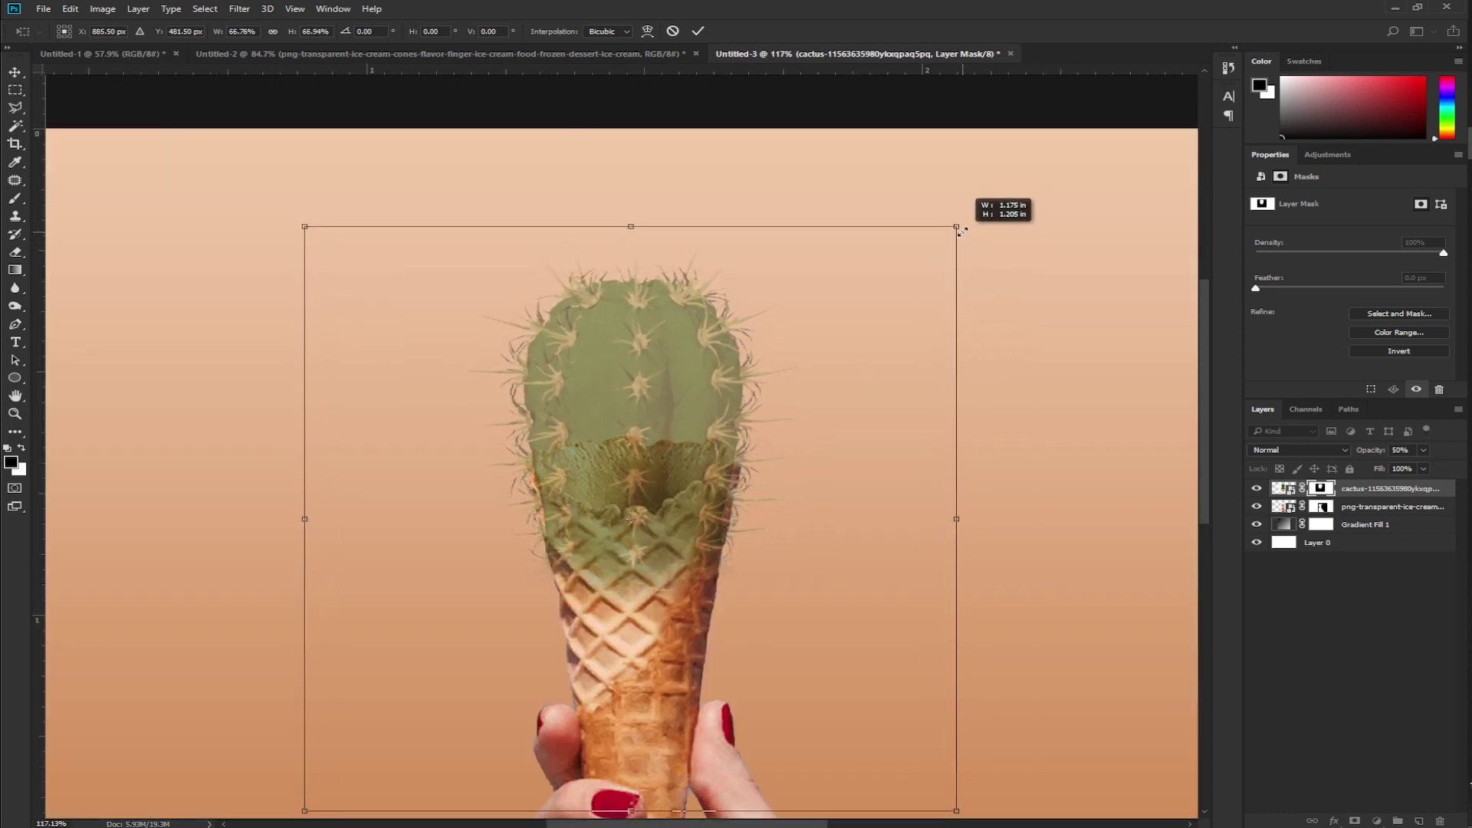
{"action": "left_click_drag", "start_coordinate": [720, 339], "coordinate": [693, 361]}
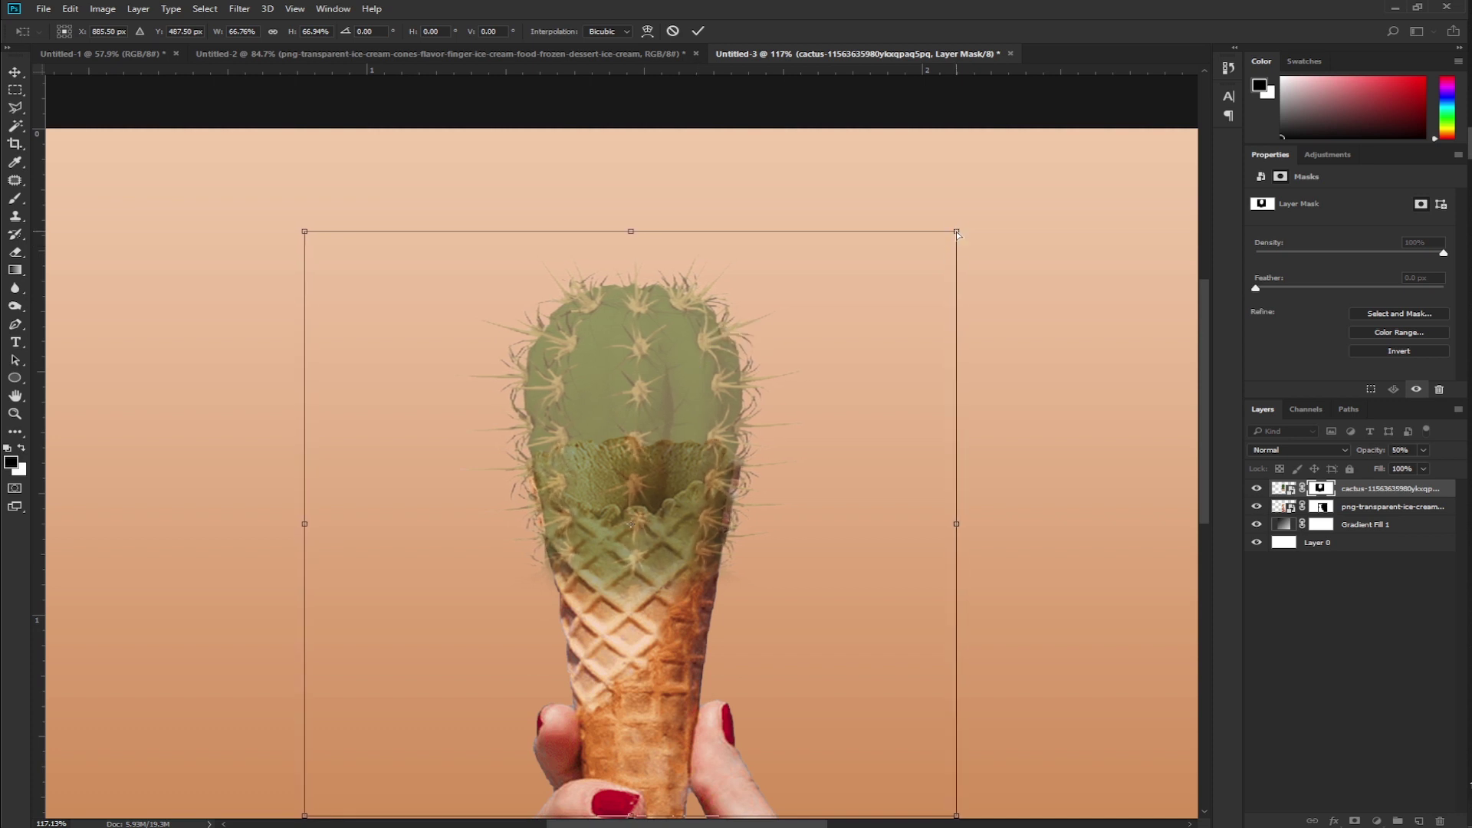
{"action": "left_click_drag", "start_coordinate": [957, 232], "coordinate": [972, 227]}
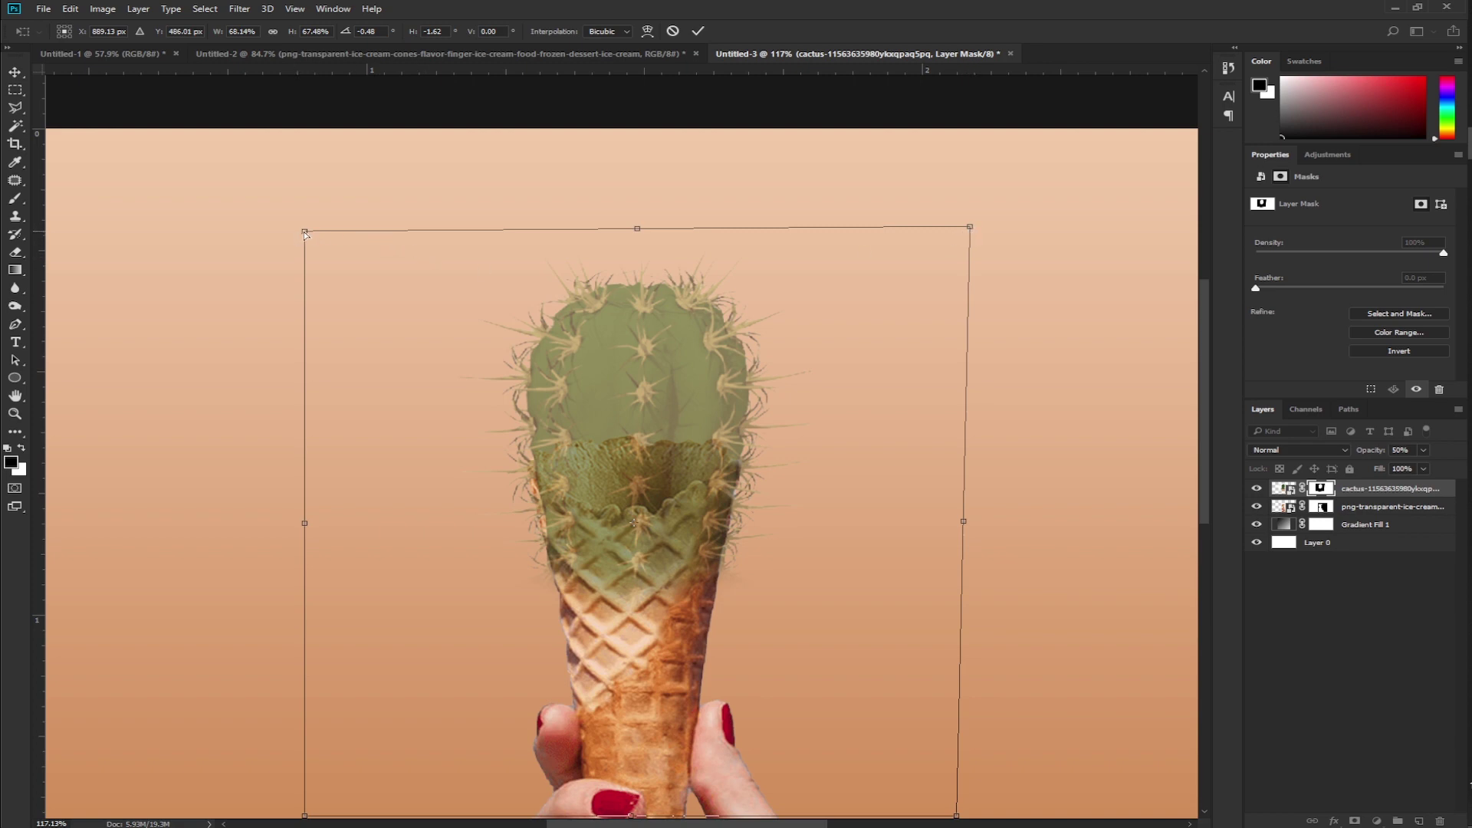
{"action": "left_click_drag", "start_coordinate": [306, 232], "coordinate": [287, 225]}
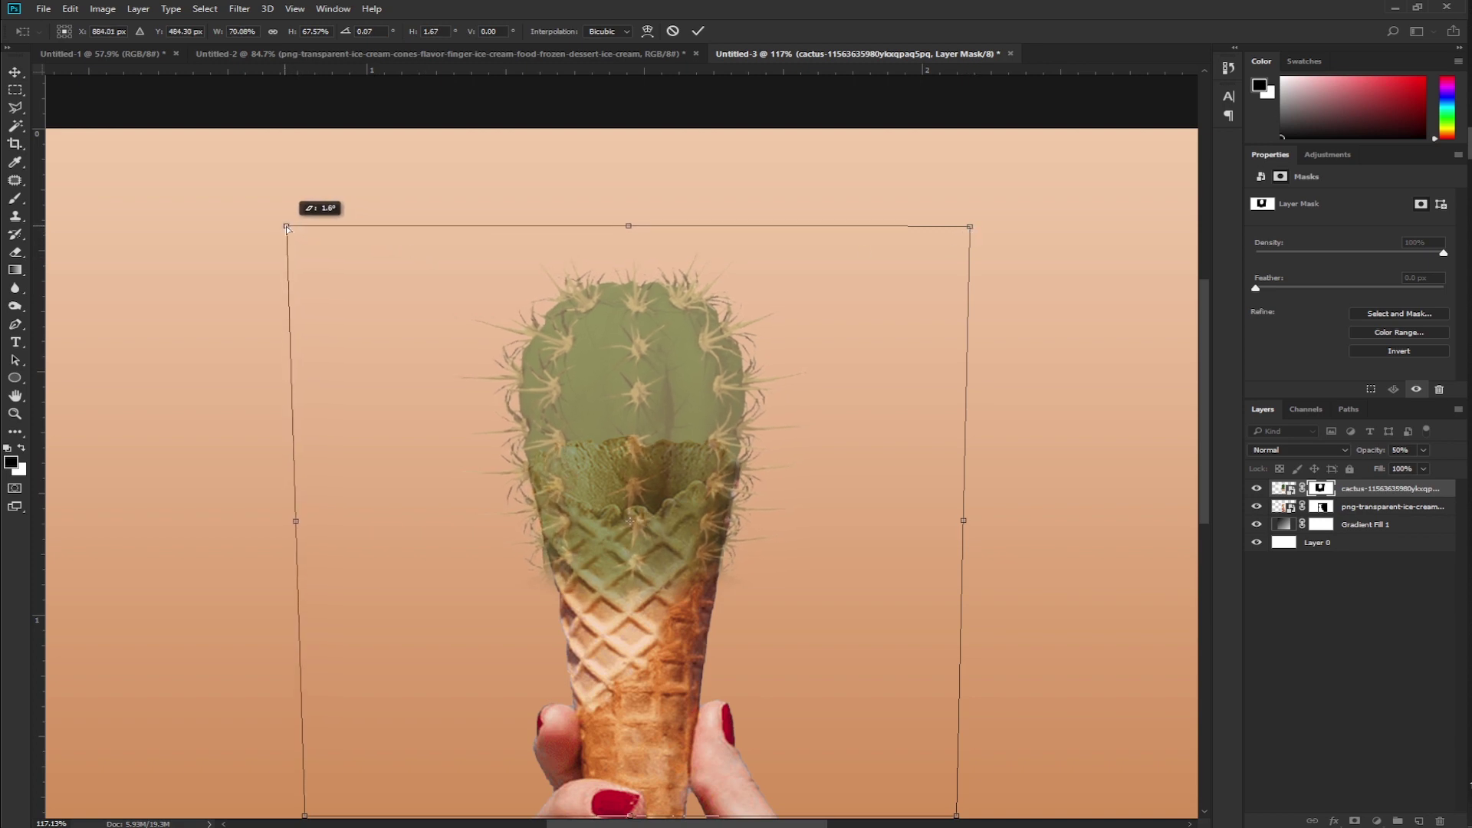
{"action": "scroll", "coordinate": [327, 210], "scroll_direction": "down", "scroll_amount": 3}
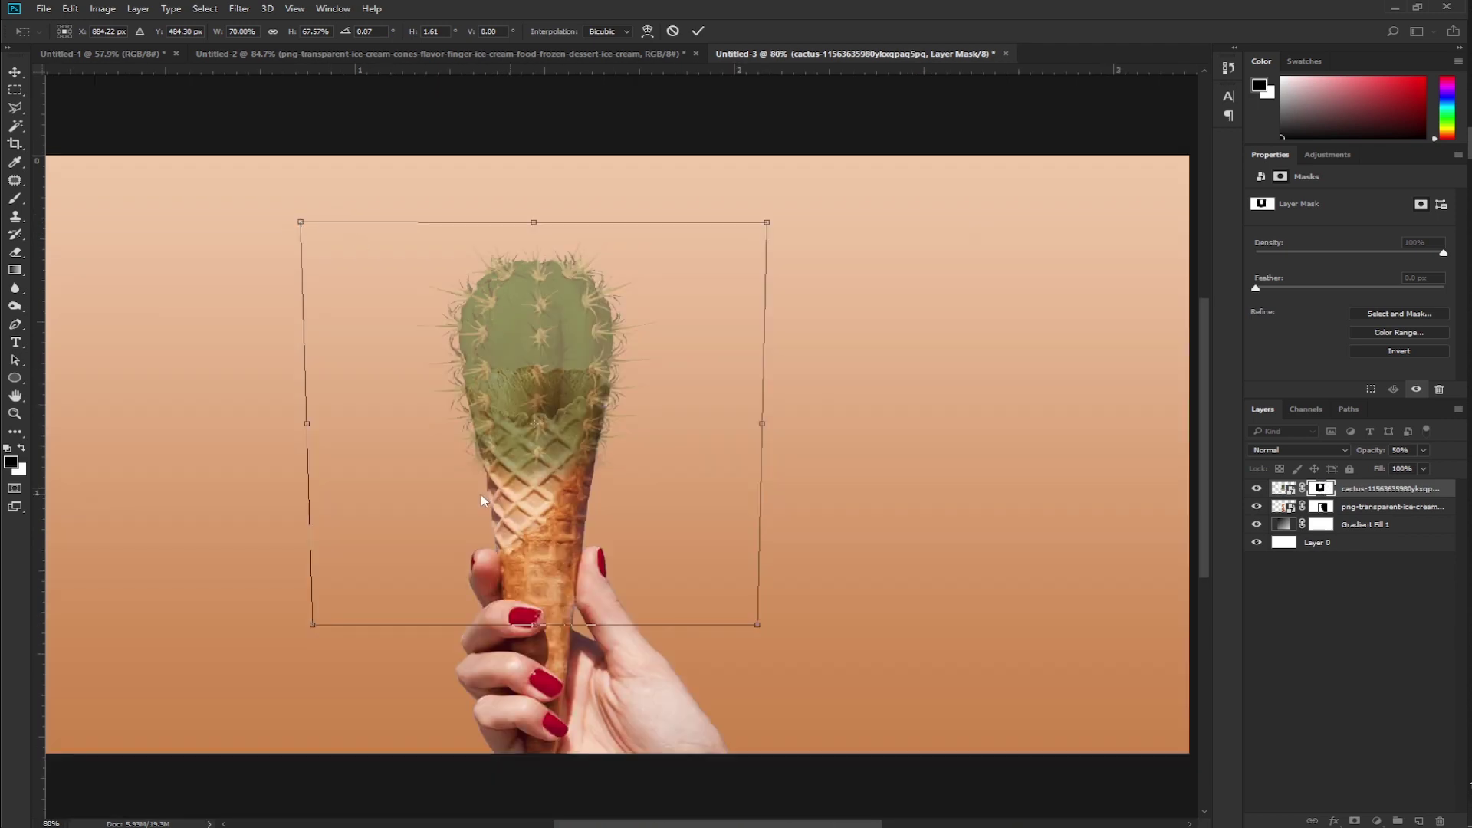
{"action": "left_click_drag", "start_coordinate": [312, 628], "coordinate": [319, 623]}
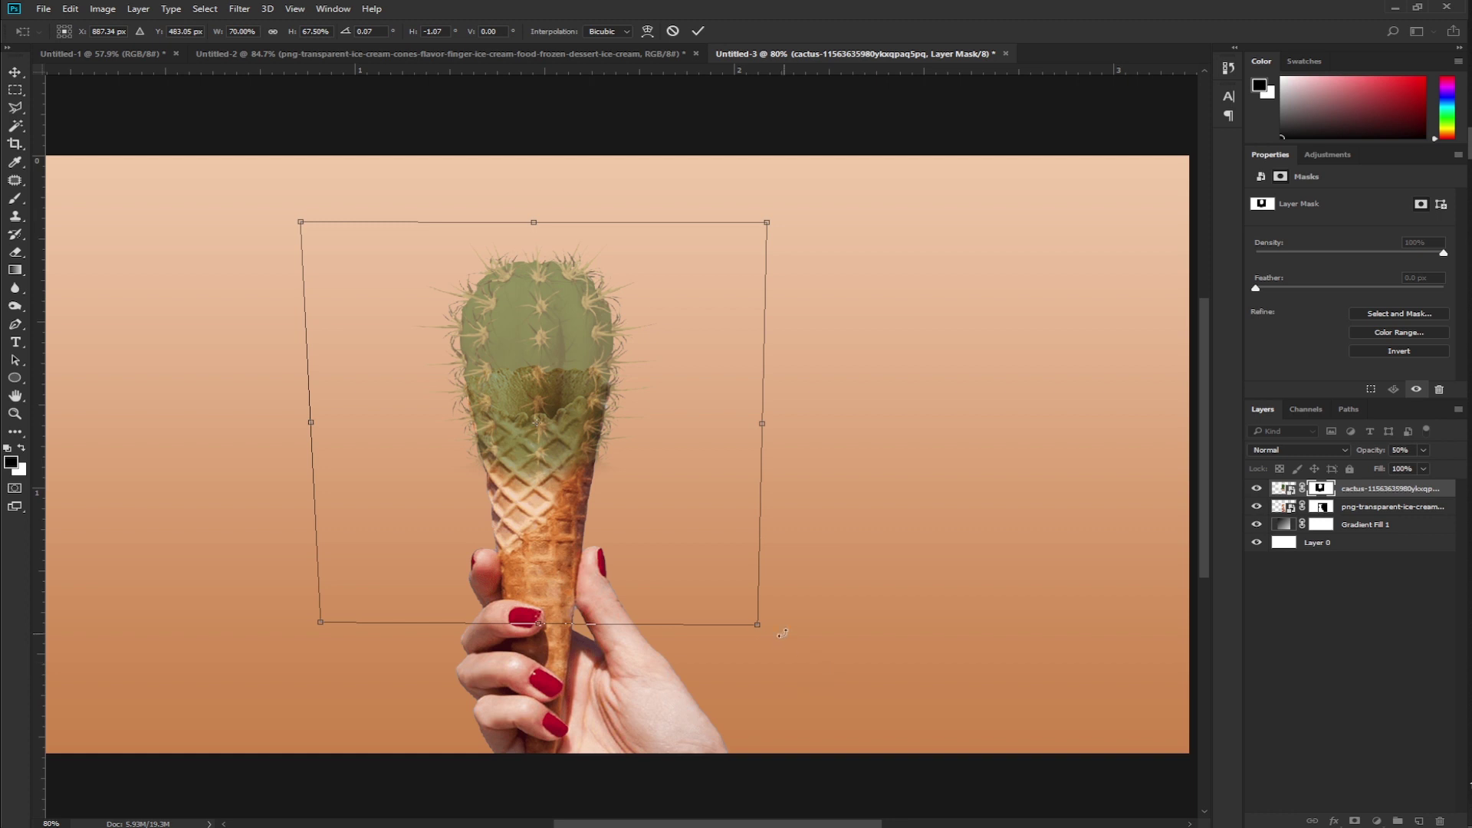
{"action": "left_click_drag", "start_coordinate": [756, 626], "coordinate": [754, 622]}
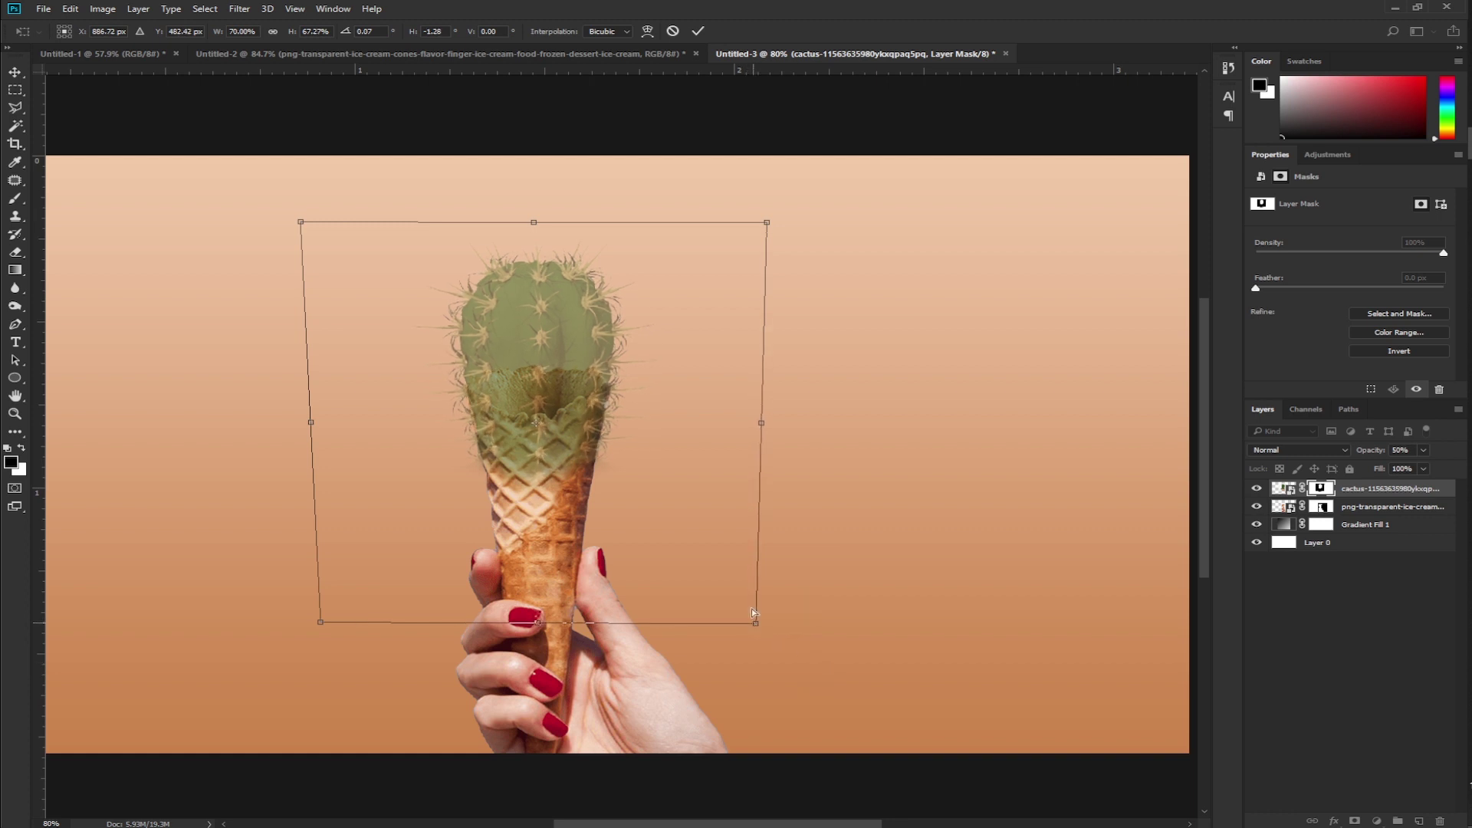
{"action": "left_click_drag", "start_coordinate": [768, 223], "coordinate": [772, 223]}
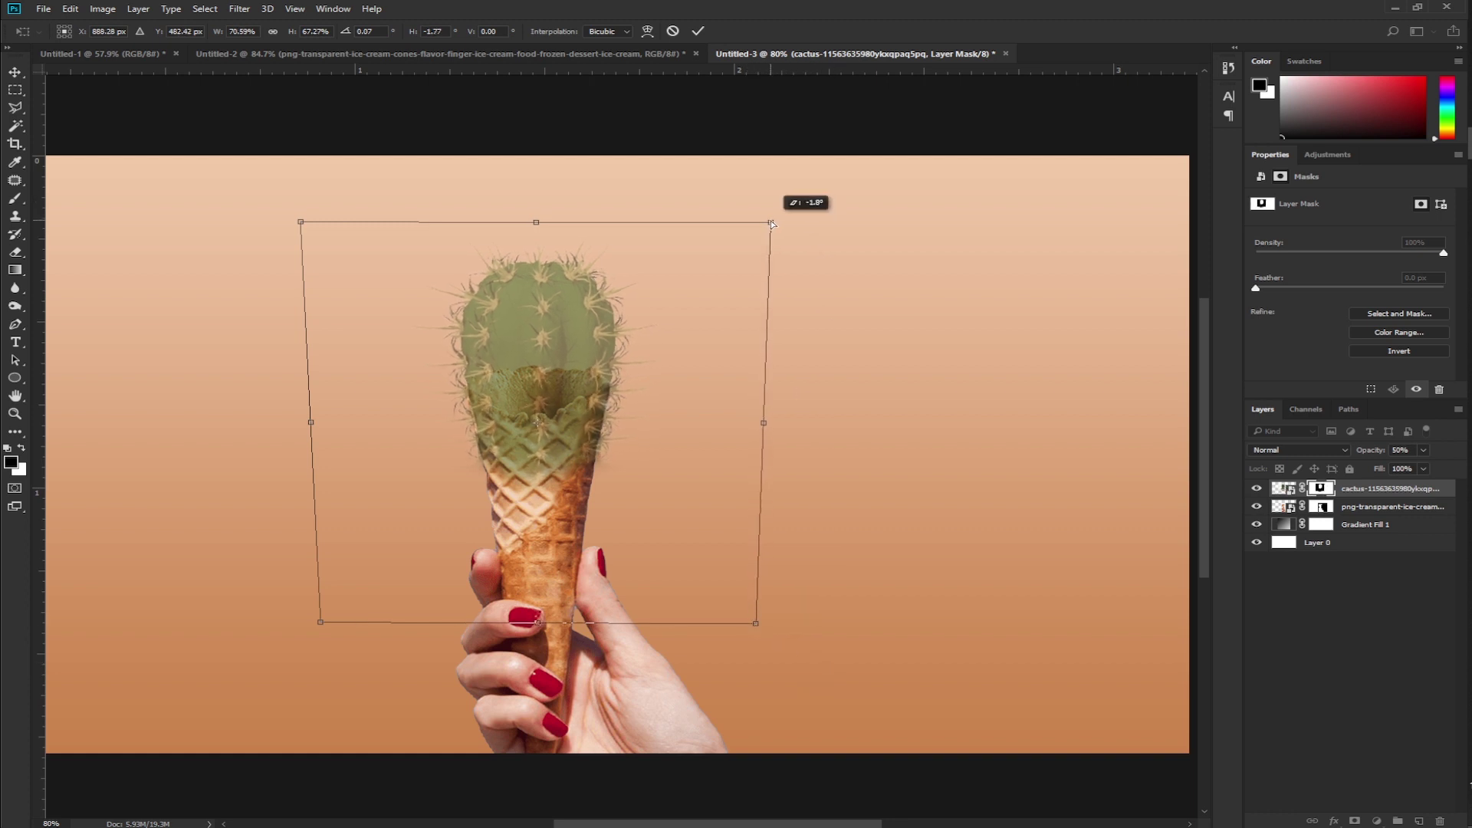
Commit the cactus transform
{"action": "left_click", "coordinate": [698, 30]}
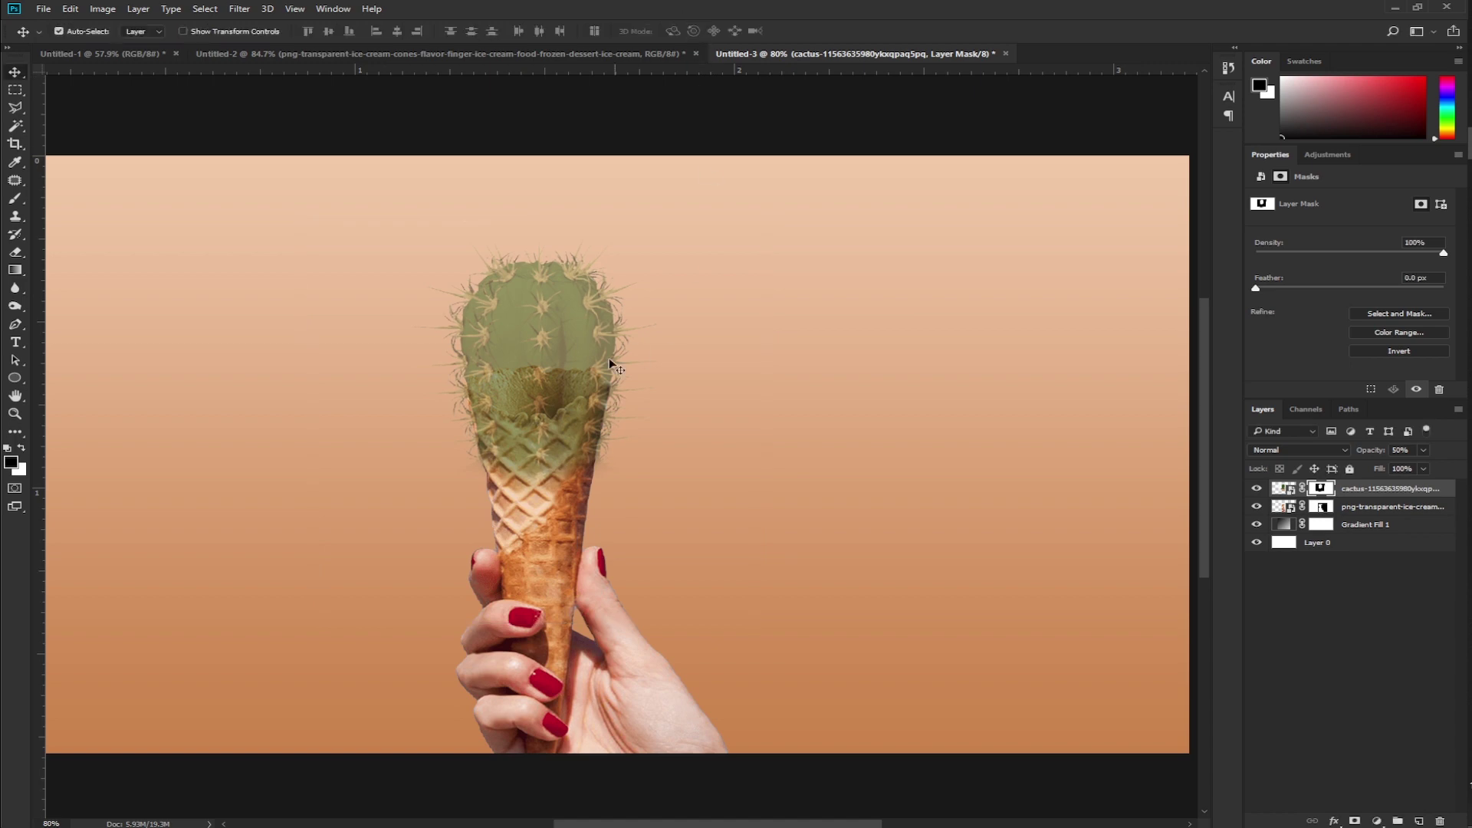
{"action": "scroll", "coordinate": [609, 357], "scroll_direction": "up", "scroll_amount": 5}
{"action": "scroll", "coordinate": [562, 342], "scroll_direction": "up", "scroll_amount": 2}
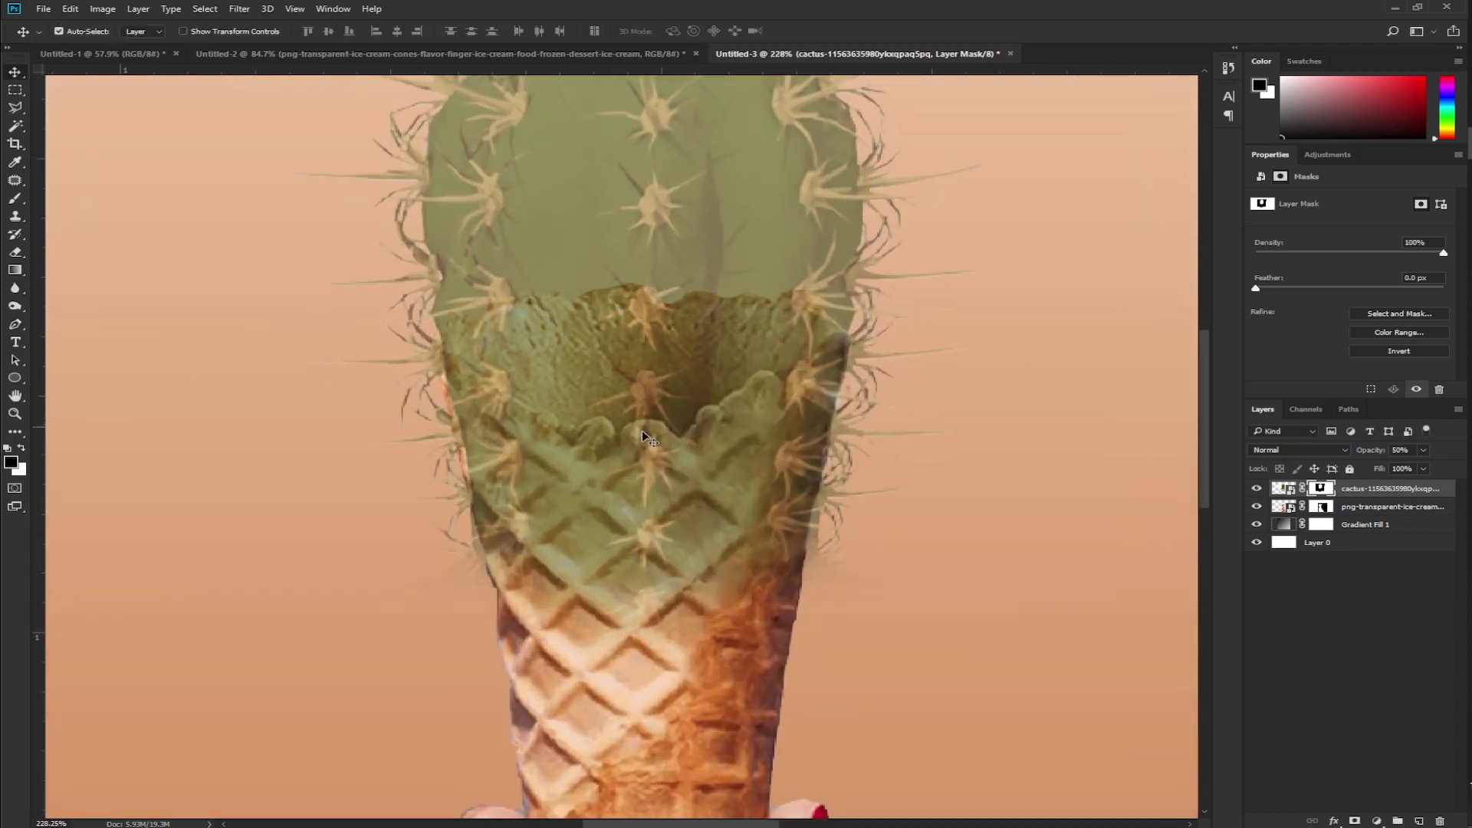
{"action": "scroll", "coordinate": [623, 462], "scroll_direction": "up", "scroll_amount": 2}
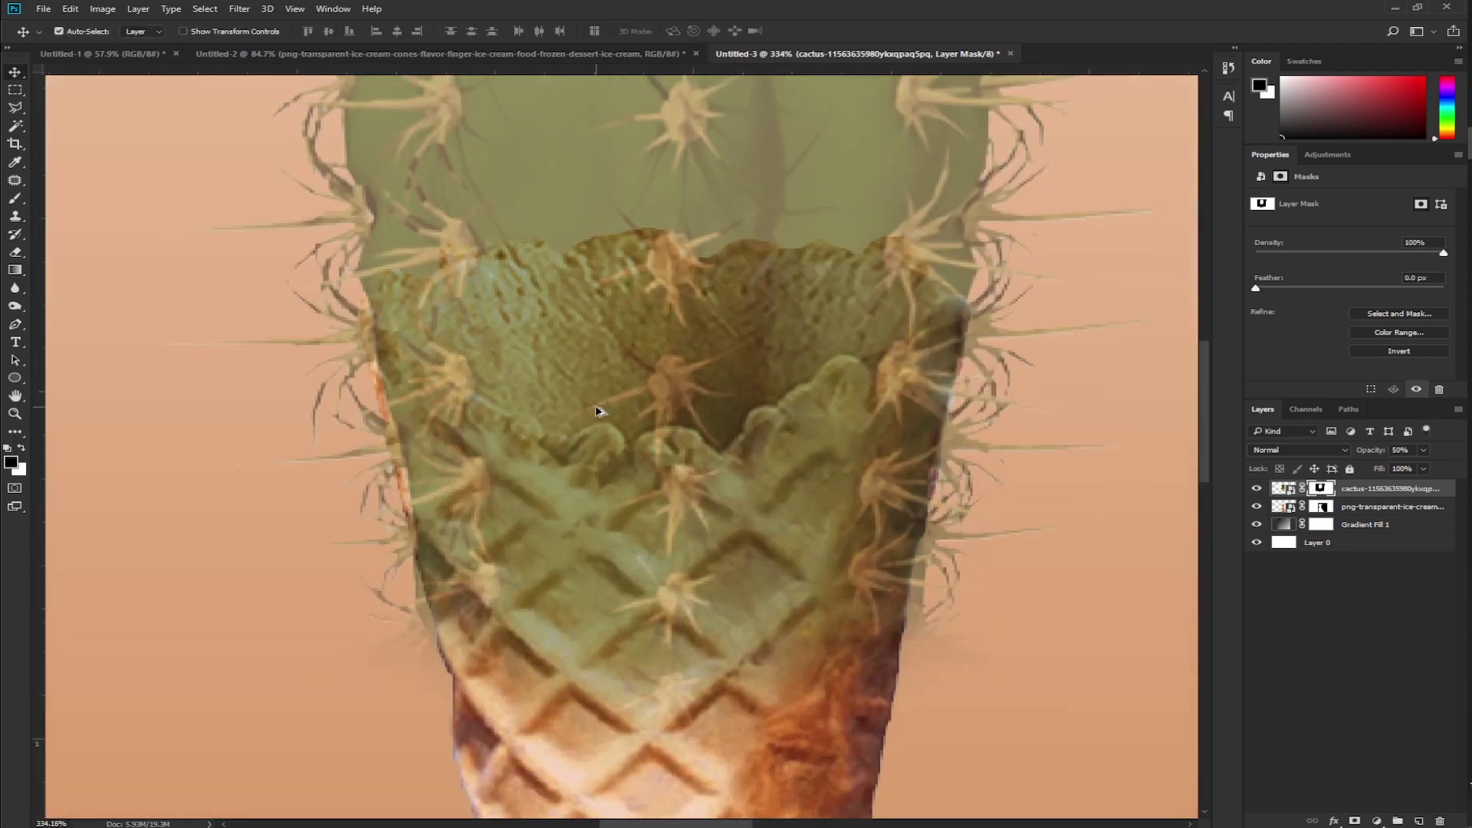
{"action": "scroll", "coordinate": [595, 415], "scroll_direction": "up", "scroll_amount": 1}
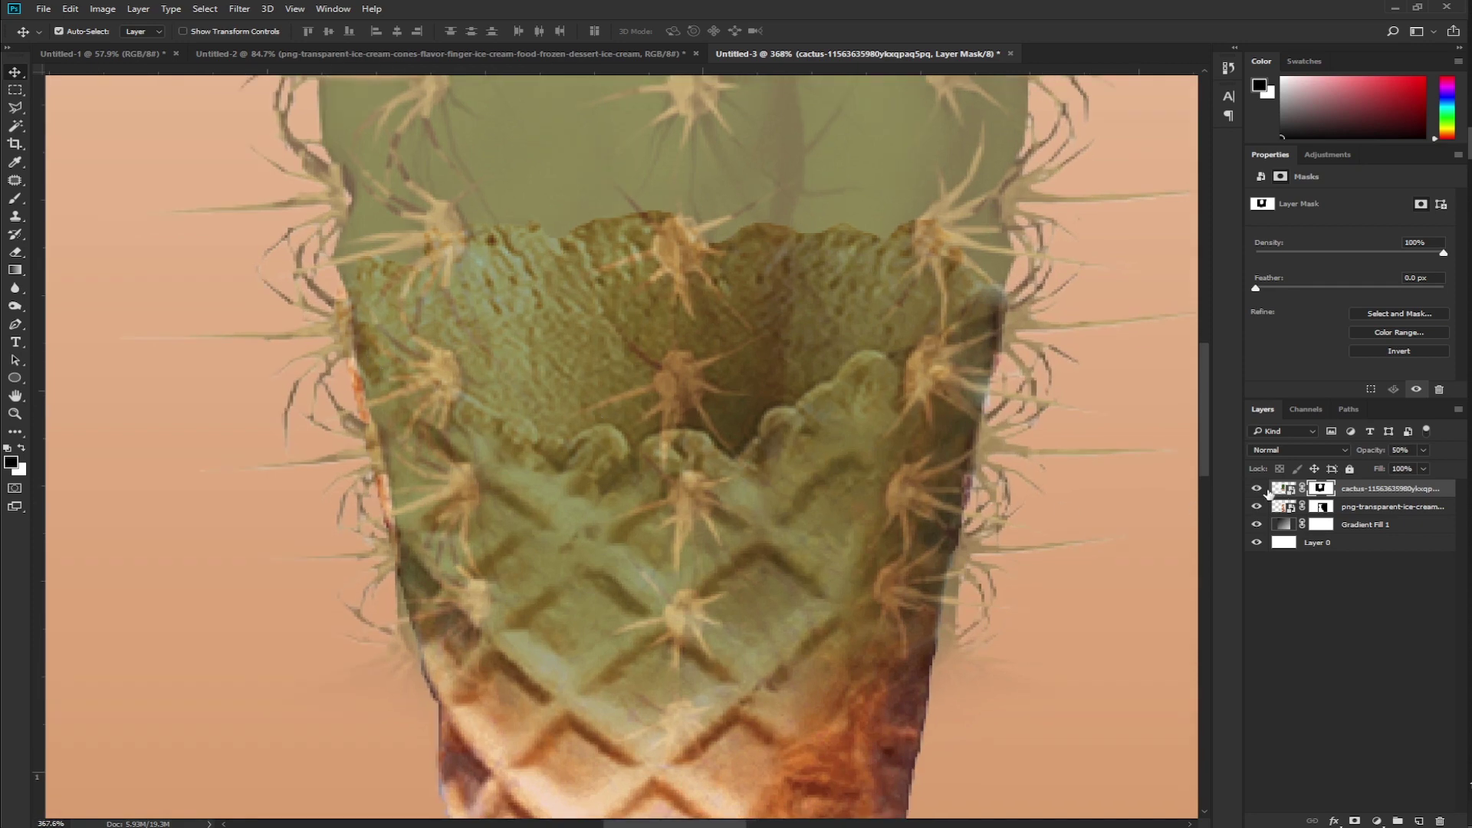
Set up the Brush with raised hardness and a small tip for mask painting
{"action": "key", "text": "b"}
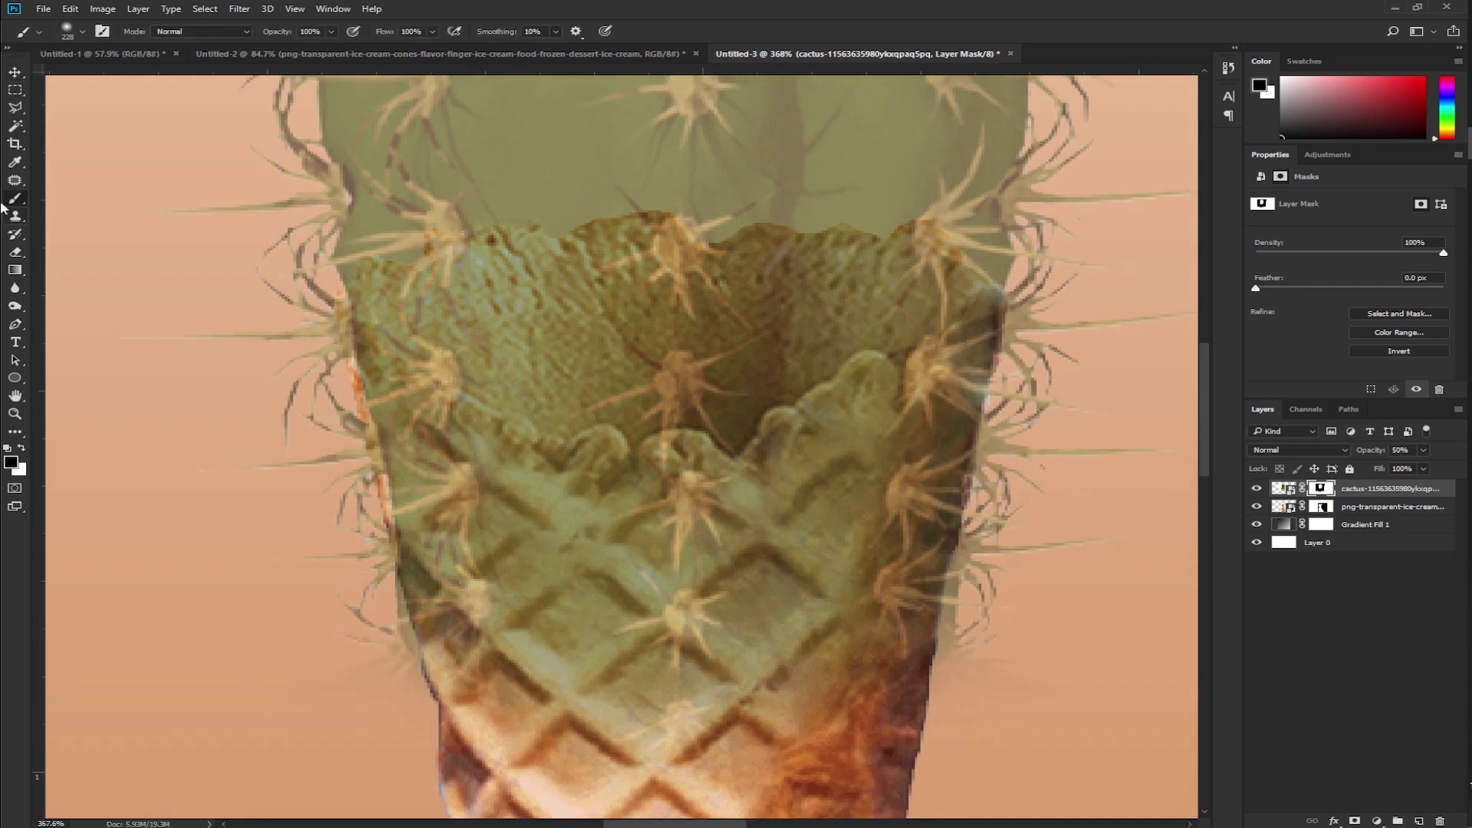
{"action": "left_click_drag", "start_coordinate": [610, 391], "coordinate": [468, 398]}
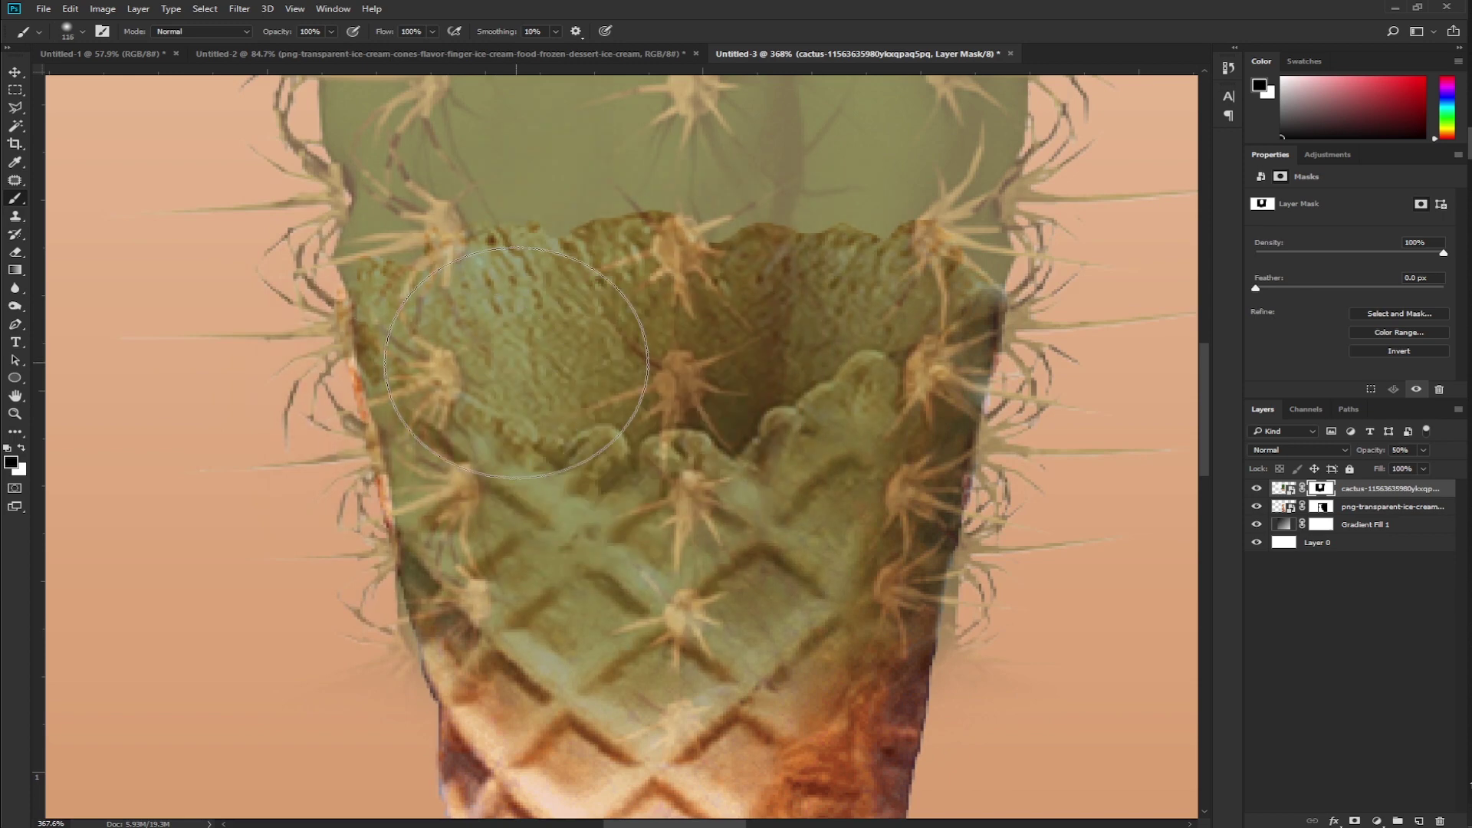
{"action": "right_click", "coordinate": [522, 361]}
{"action": "mouse_move", "coordinate": [494, 321]}
{"action": "left_mouse_down"}
{"action": "mouse_move", "coordinate": [786, 356]}
{"action": "mouse_move", "coordinate": [494, 371]}
{"action": "mouse_move", "coordinate": [400, 359]}
{"action": "mouse_move", "coordinate": [448, 268]}
{"action": "left_mouse_up"}
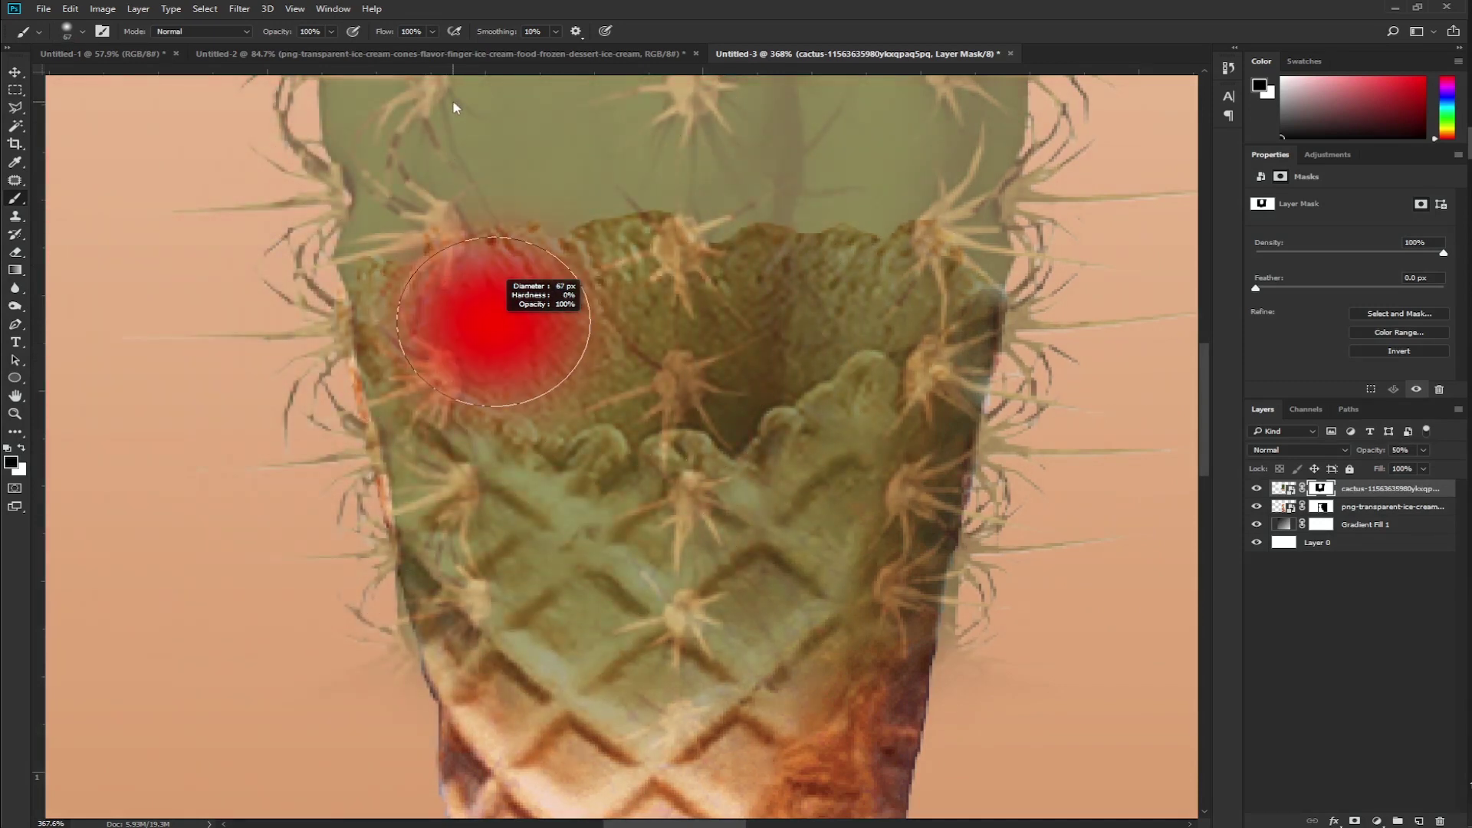
{"action": "mouse_move", "coordinate": [454, 107]}
{"action": "left_mouse_down"}
{"action": "mouse_move", "coordinate": [493, 253]}
{"action": "mouse_move", "coordinate": [499, 420]}
{"action": "mouse_move", "coordinate": [478, 338]}
{"action": "left_mouse_up"}
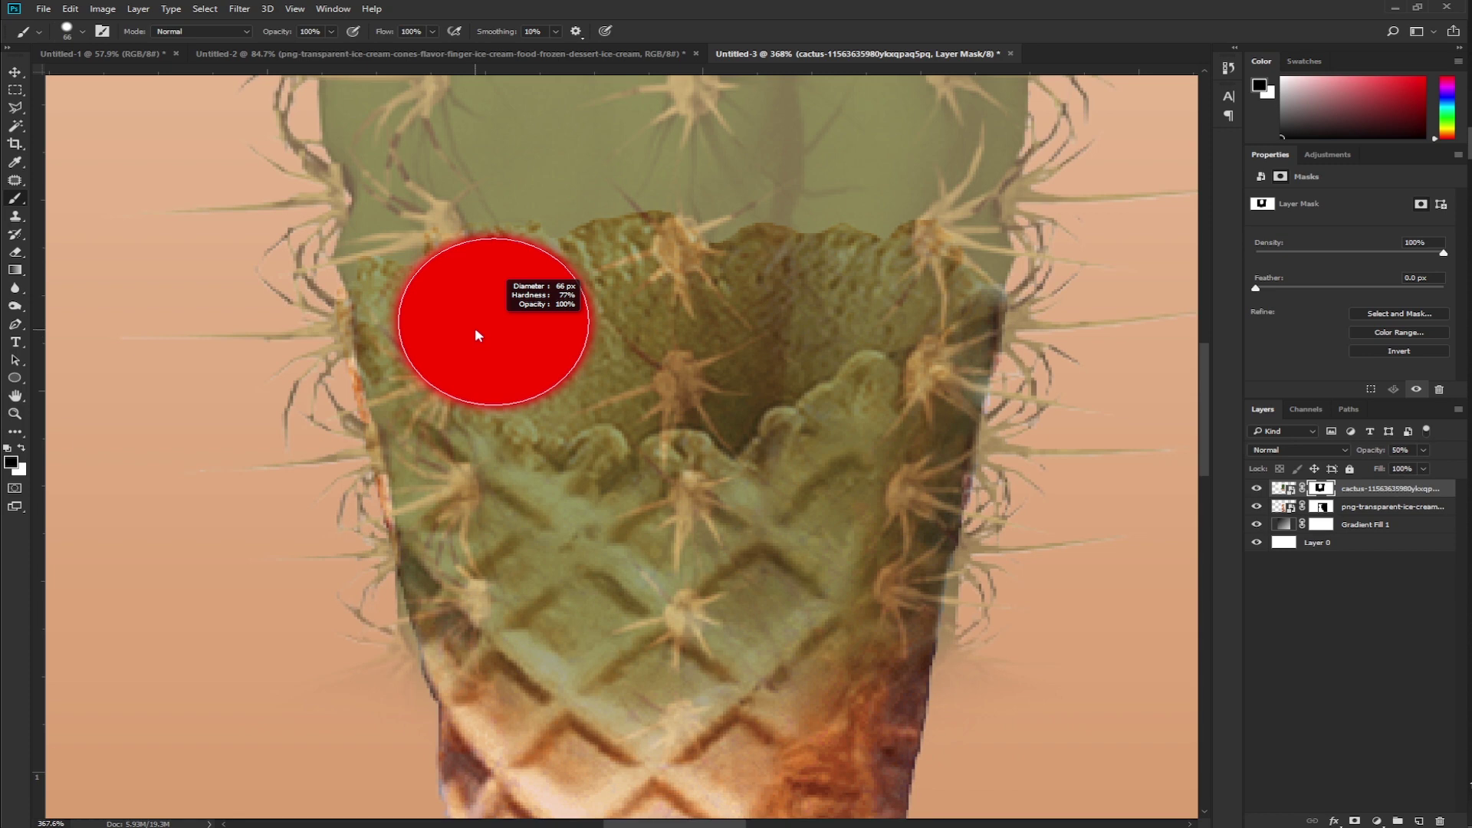
{"action": "left_click_drag", "start_coordinate": [455, 434], "coordinate": [385, 426]}
Lower the cactus layer opacity to 27%
{"action": "scroll", "coordinate": [385, 427], "scroll_direction": "up", "scroll_amount": 1}
{"action": "scroll", "coordinate": [385, 426], "scroll_direction": "up", "scroll_amount": 1}
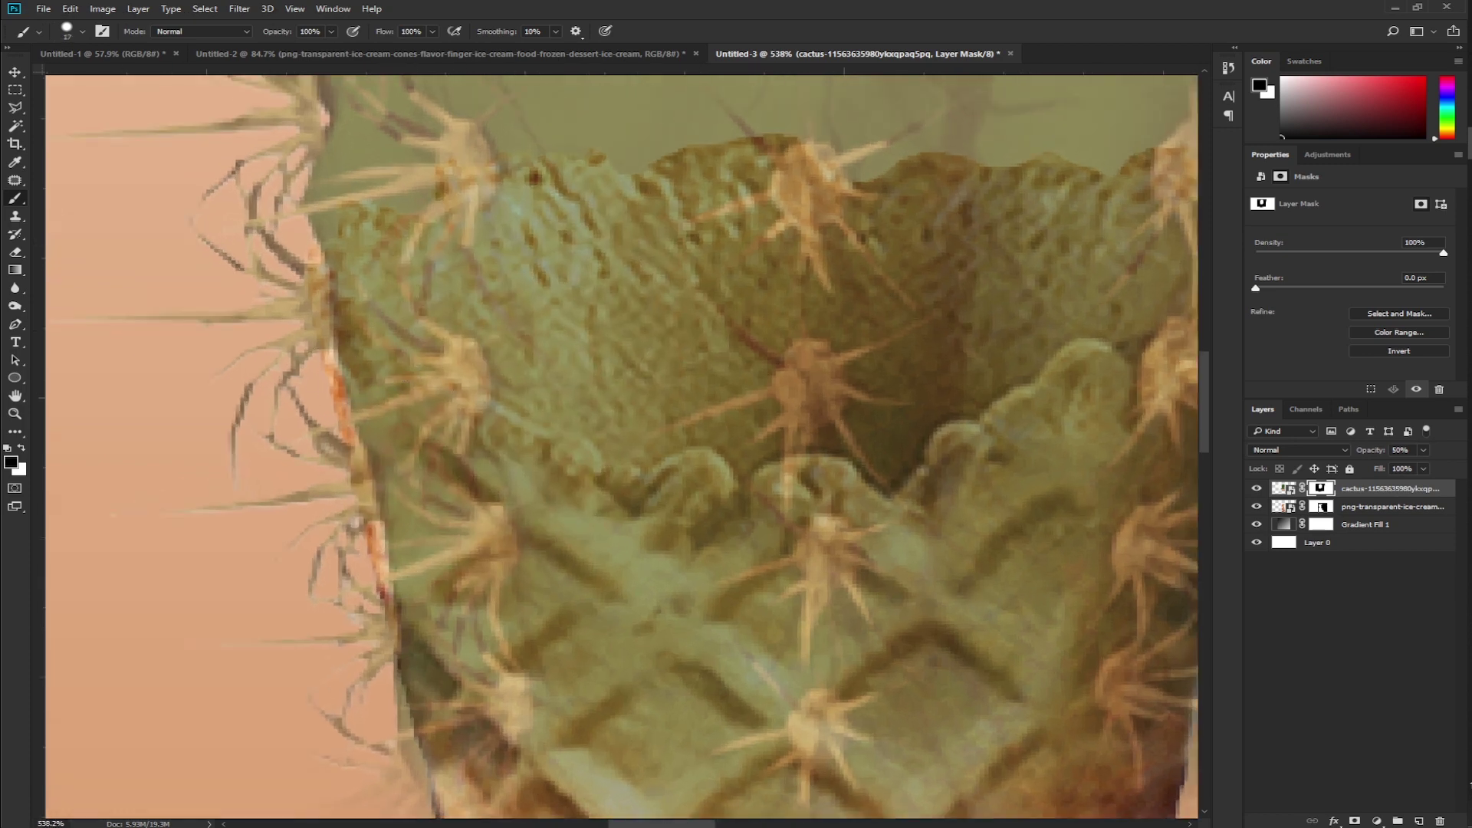
{"action": "left_click_drag", "start_coordinate": [1359, 450], "coordinate": [1357, 453]}
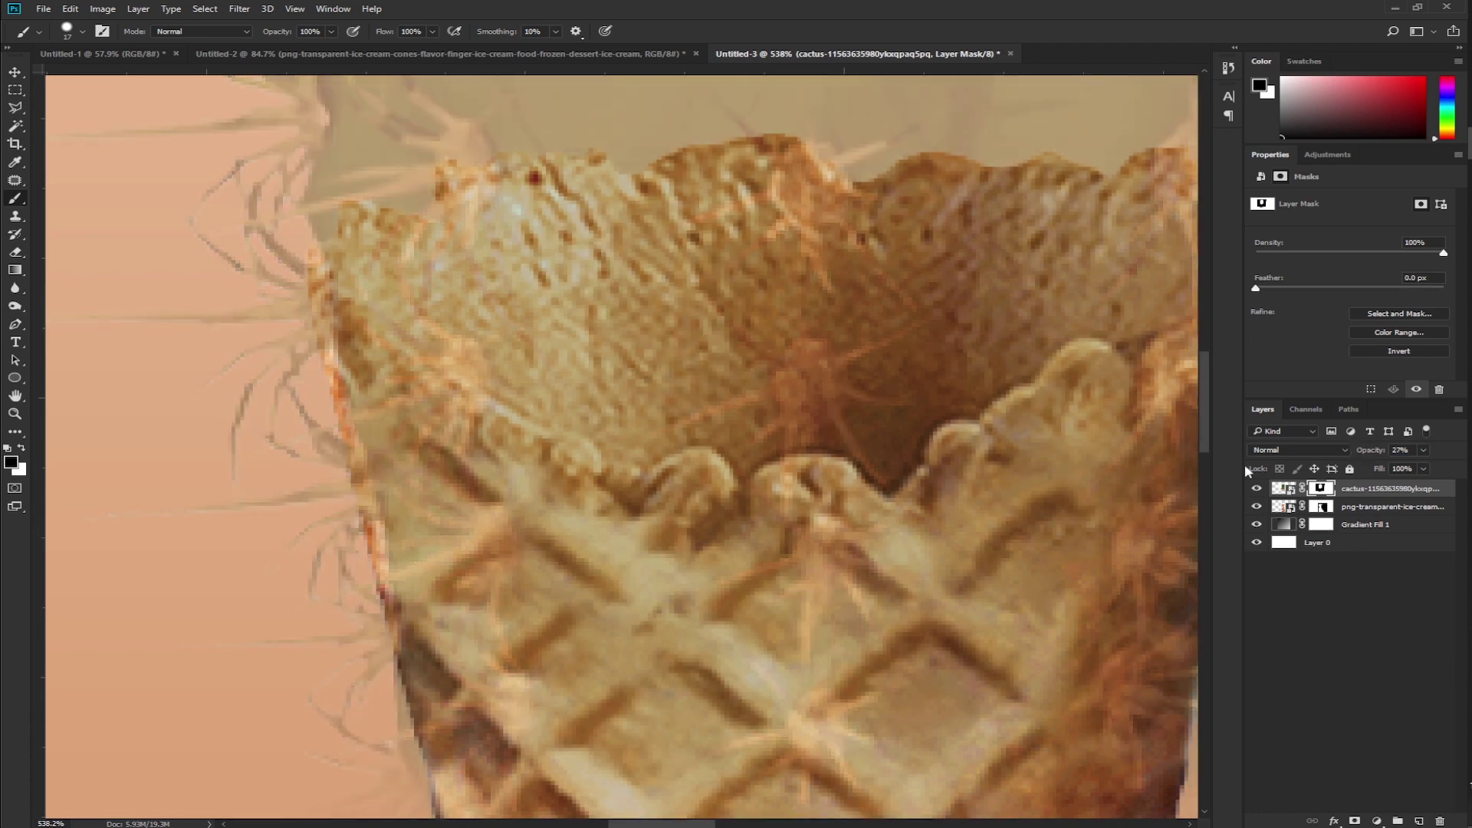
Mask out the cactus over the cone rim and beside its right edge
{"action": "mouse_move", "coordinate": [391, 360]}
{"action": "left_mouse_down"}
{"action": "mouse_move", "coordinate": [610, 490]}
{"action": "mouse_move", "coordinate": [725, 491]}
{"action": "mouse_move", "coordinate": [460, 395]}
{"action": "mouse_move", "coordinate": [443, 406]}
{"action": "mouse_move", "coordinate": [471, 379]}
{"action": "mouse_move", "coordinate": [514, 387]}
{"action": "mouse_move", "coordinate": [591, 434]}
{"action": "mouse_move", "coordinate": [638, 375]}
{"action": "mouse_move", "coordinate": [775, 272]}
{"action": "mouse_move", "coordinate": [661, 347]}
{"action": "mouse_move", "coordinate": [783, 284]}
{"action": "mouse_move", "coordinate": [718, 382]}
{"action": "mouse_move", "coordinate": [798, 372]}
{"action": "mouse_move", "coordinate": [957, 175]}
{"action": "left_mouse_up"}
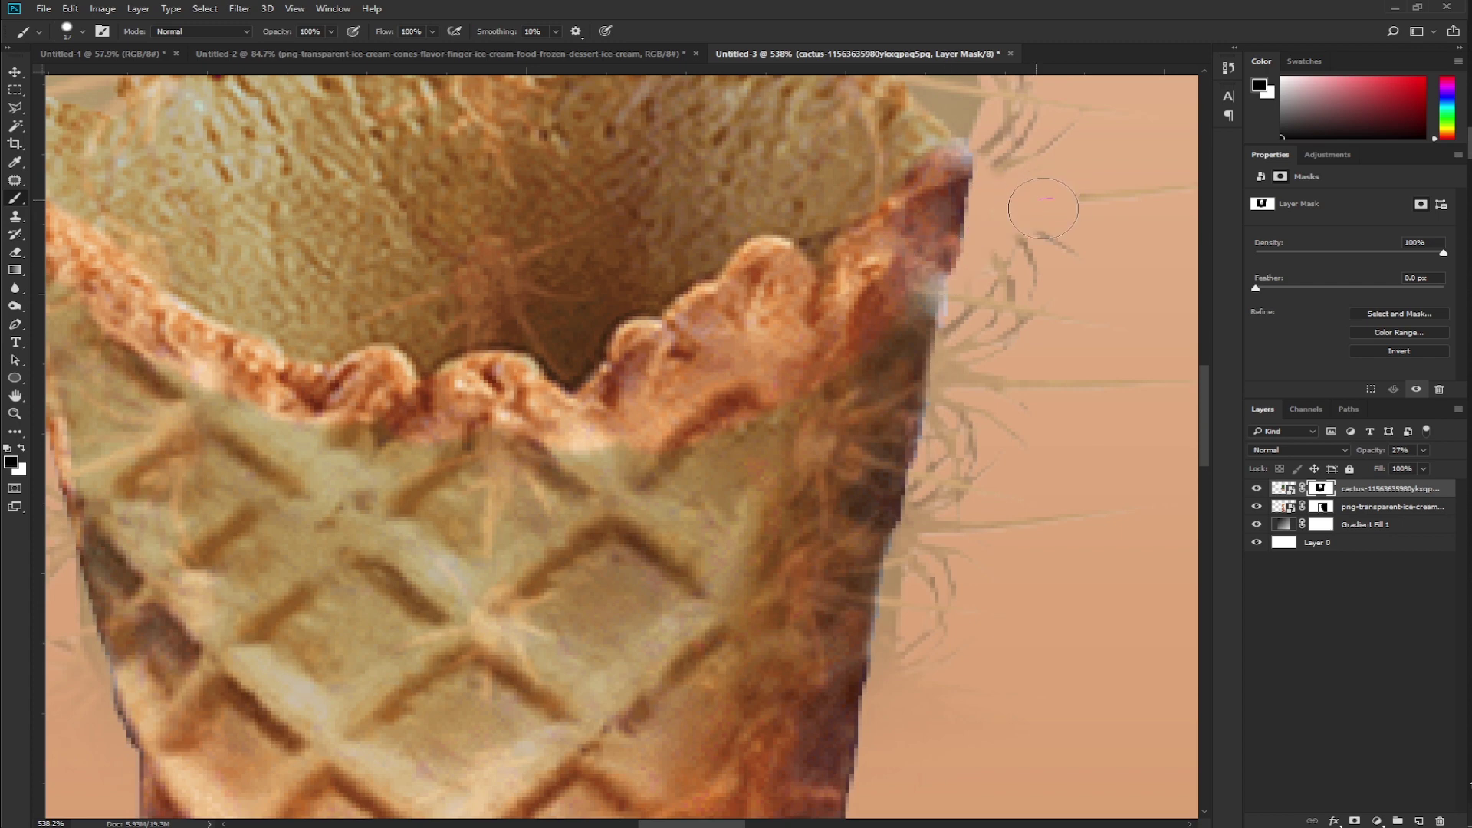
{"action": "mouse_move", "coordinate": [905, 266]}
{"action": "left_mouse_down"}
{"action": "mouse_move", "coordinate": [809, 343]}
{"action": "mouse_move", "coordinate": [729, 376]}
{"action": "left_mouse_up"}
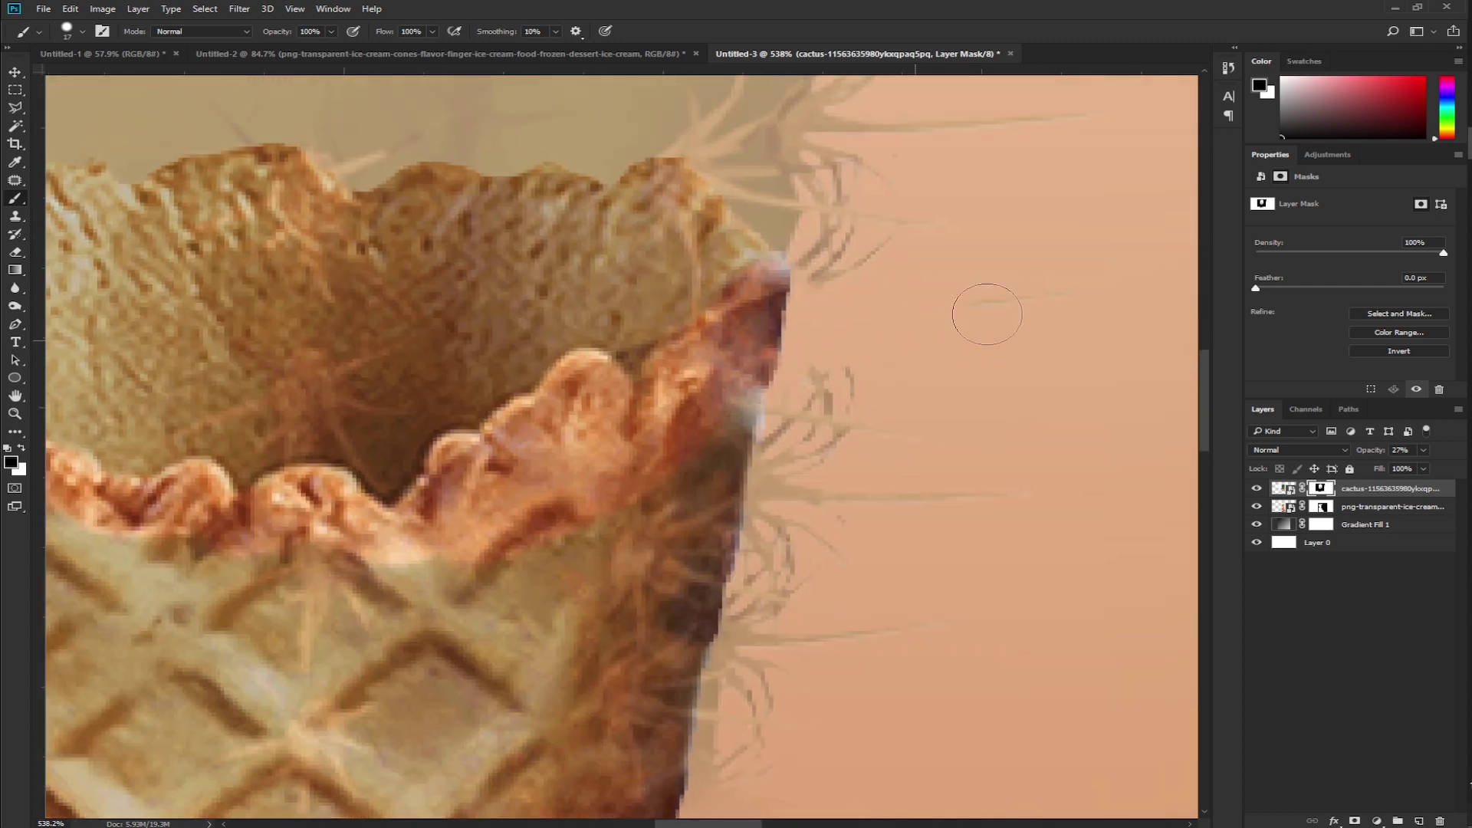
{"action": "left_click_drag", "start_coordinate": [852, 368], "coordinate": [859, 408]}
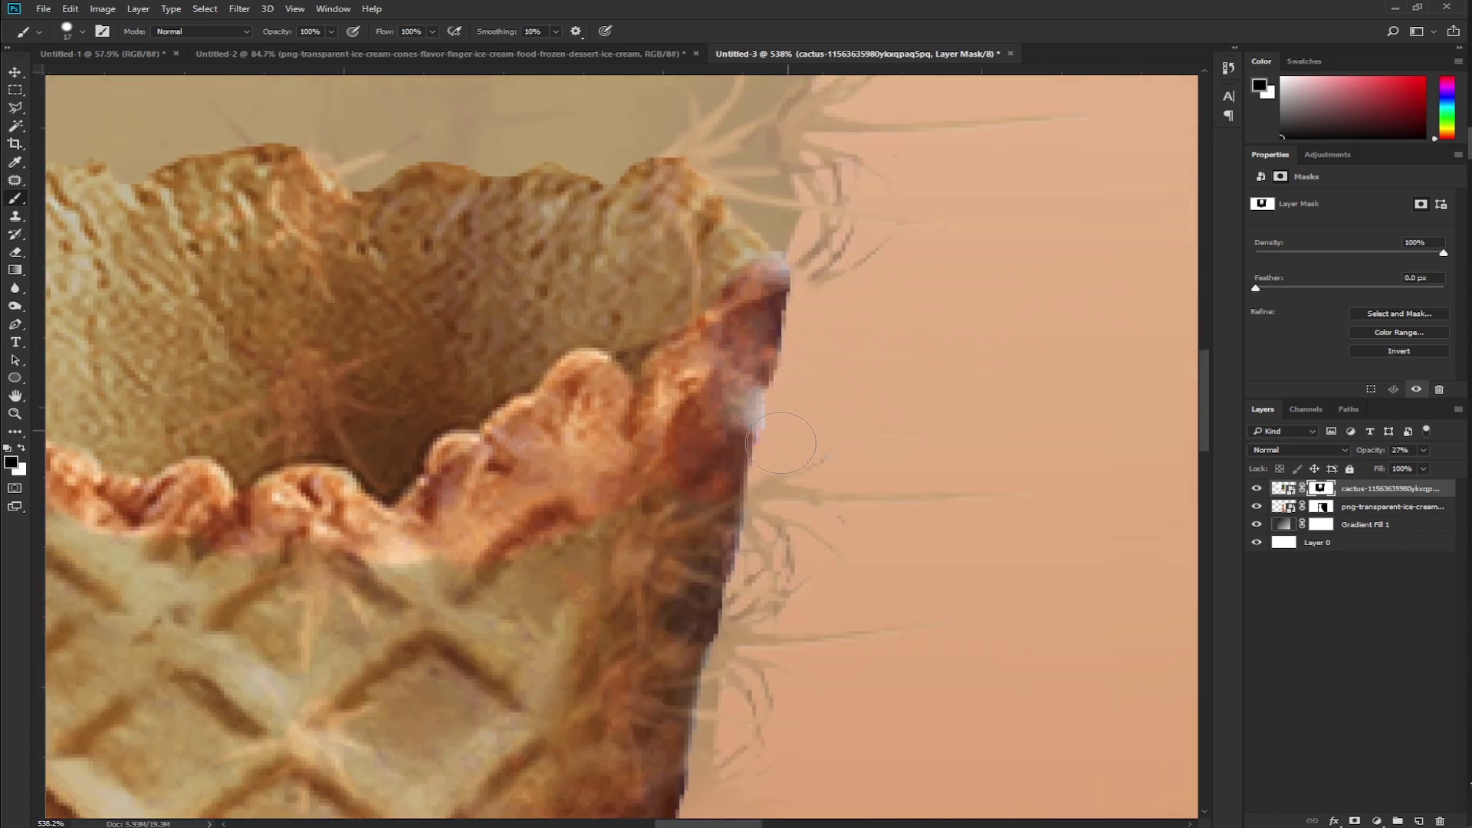
{"action": "scroll", "coordinate": [781, 443], "scroll_direction": "down", "scroll_amount": 1}
{"action": "scroll", "coordinate": [781, 443], "scroll_direction": "down", "scroll_amount": 1}
With a 67 px brush, hide more cactus over the cone and left-edge spines
{"action": "key", "text": "bracketright"}
{"action": "key", "text": "bracketright"}
{"action": "key", "text": "bracketright"}
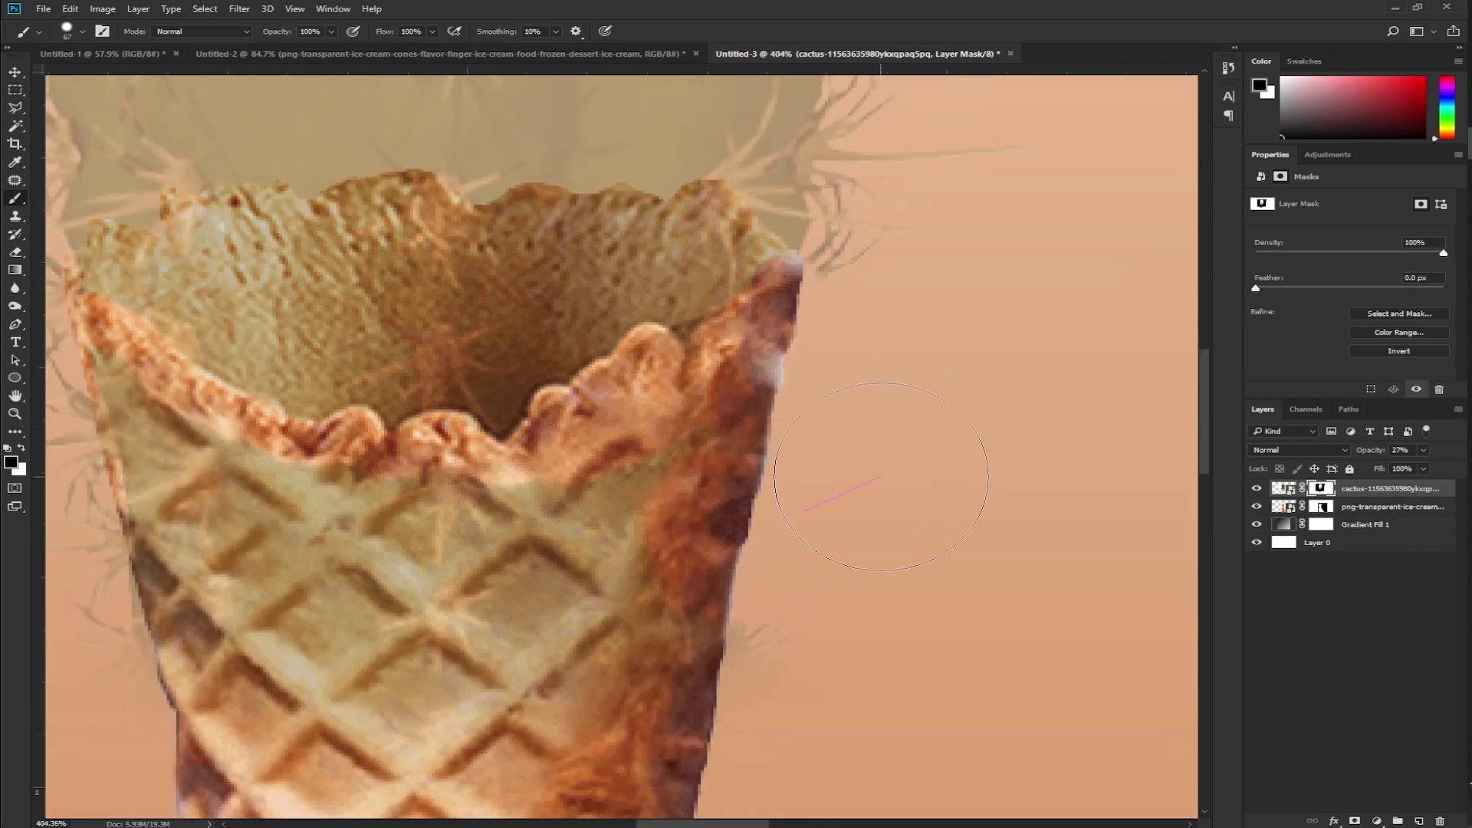
{"action": "left_click_drag", "start_coordinate": [882, 476], "coordinate": [645, 537]}
{"action": "scroll", "coordinate": [635, 487], "scroll_direction": "down", "scroll_amount": 3}
{"action": "left_click_drag", "start_coordinate": [736, 514], "coordinate": [529, 524]}
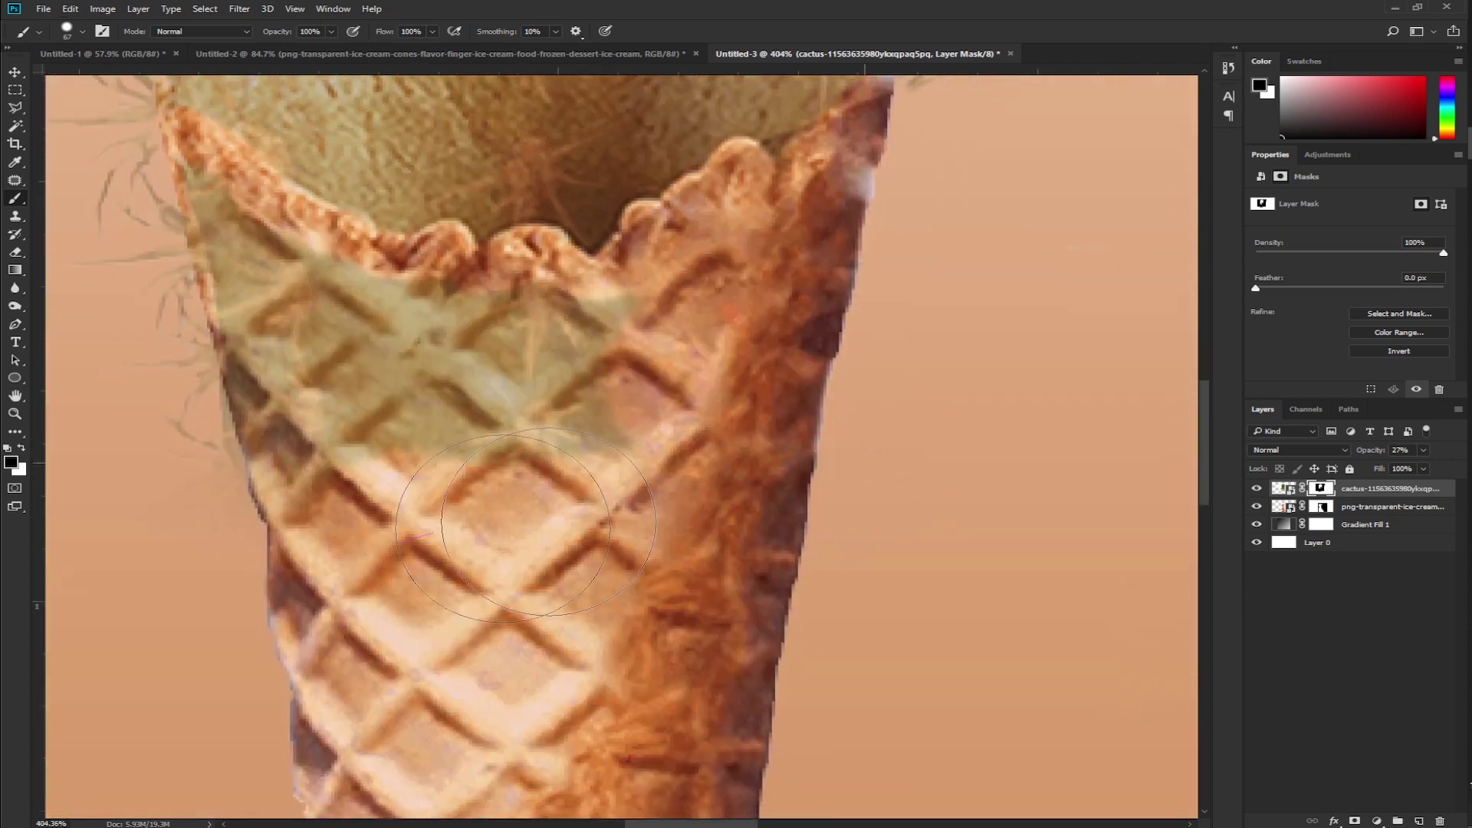
{"action": "mouse_move", "coordinate": [407, 537]}
{"action": "left_mouse_down"}
{"action": "mouse_move", "coordinate": [552, 399]}
{"action": "mouse_move", "coordinate": [552, 322]}
{"action": "mouse_move", "coordinate": [445, 338]}
{"action": "mouse_move", "coordinate": [326, 430]}
{"action": "mouse_move", "coordinate": [594, 552]}
{"action": "left_mouse_up"}
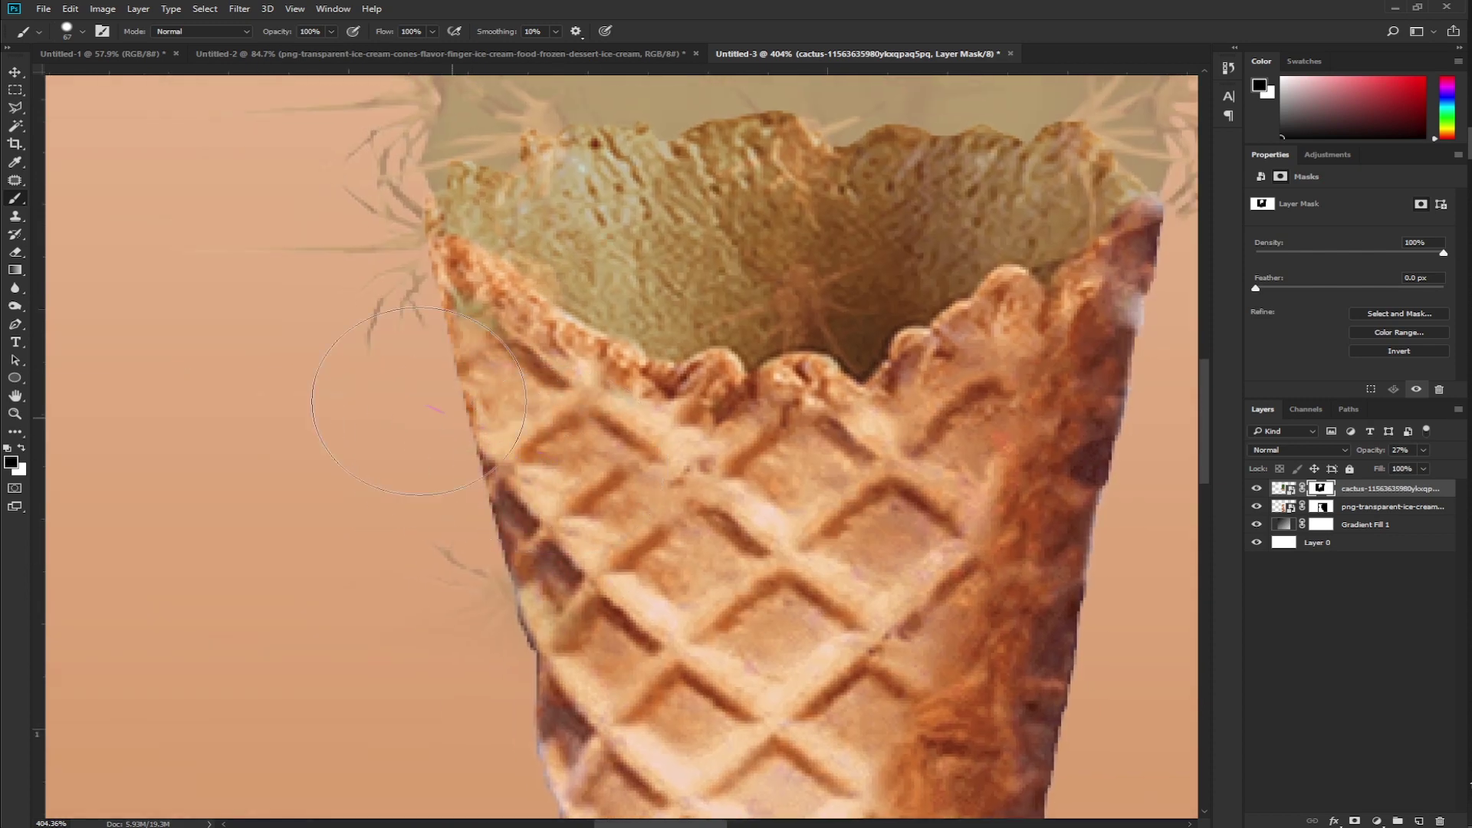
{"action": "left_click_drag", "start_coordinate": [419, 401], "coordinate": [399, 318]}
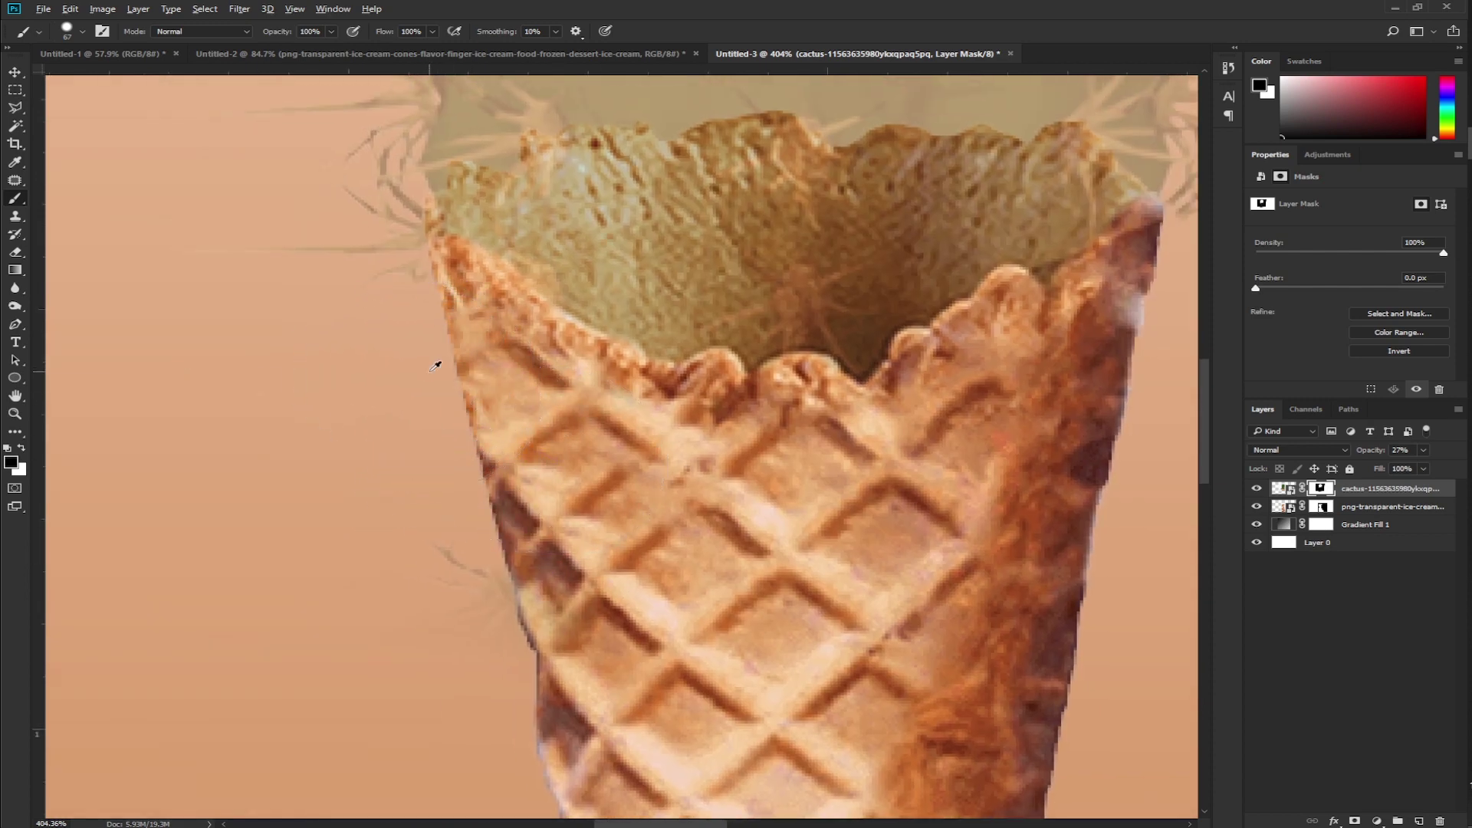
Refine the mask along the cone's left edge, swapping between white and black paint
{"action": "key", "text": "x"}
{"action": "key", "text": "x"}
{"action": "left_click", "coordinate": [23, 451]}
{"action": "left_click", "coordinate": [24, 453]}
{"action": "left_click", "coordinate": [24, 453]}
{"action": "left_click_drag", "start_coordinate": [511, 565], "coordinate": [490, 489]}
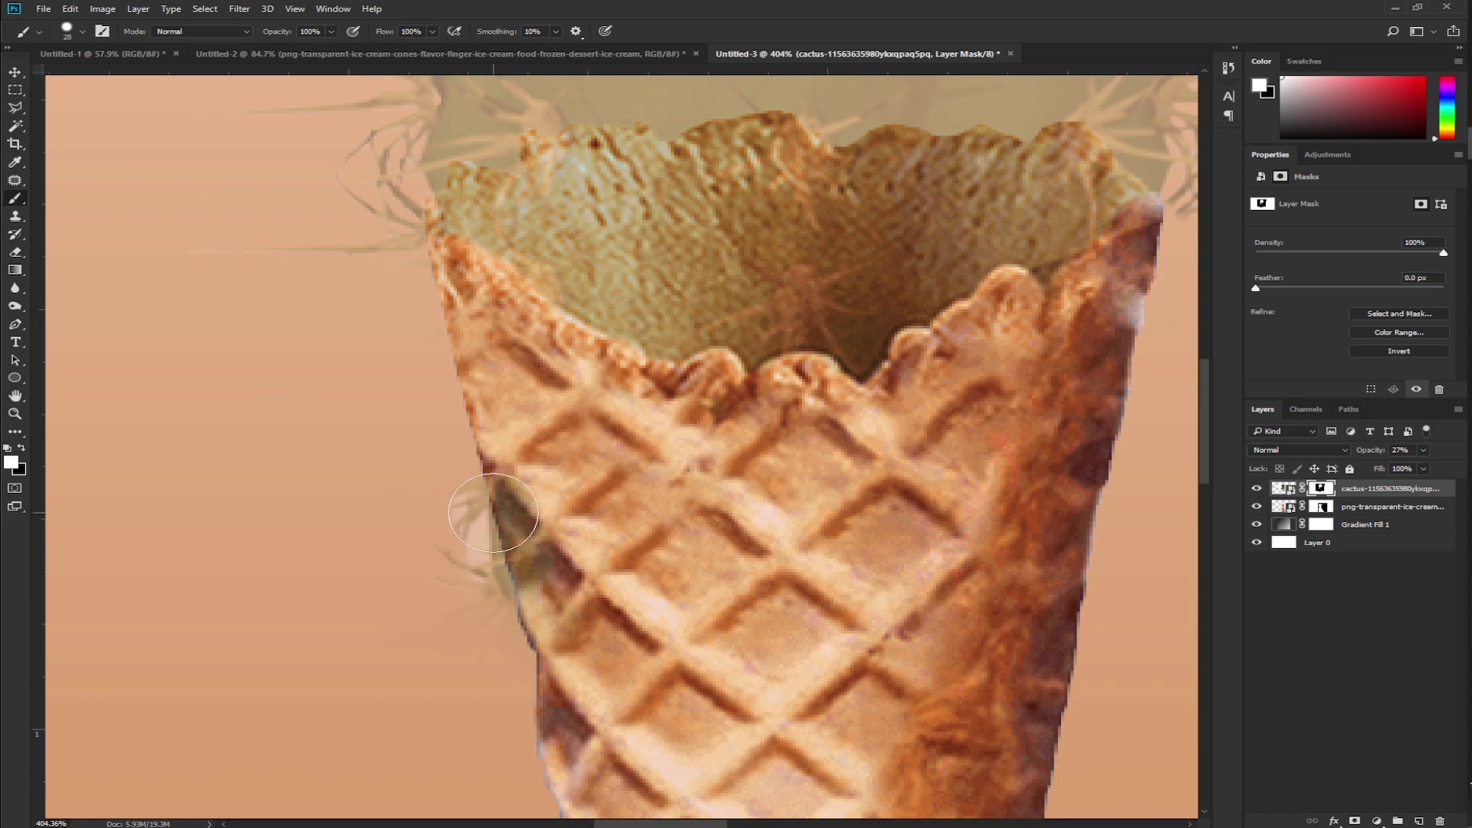
{"action": "key", "text": "x"}
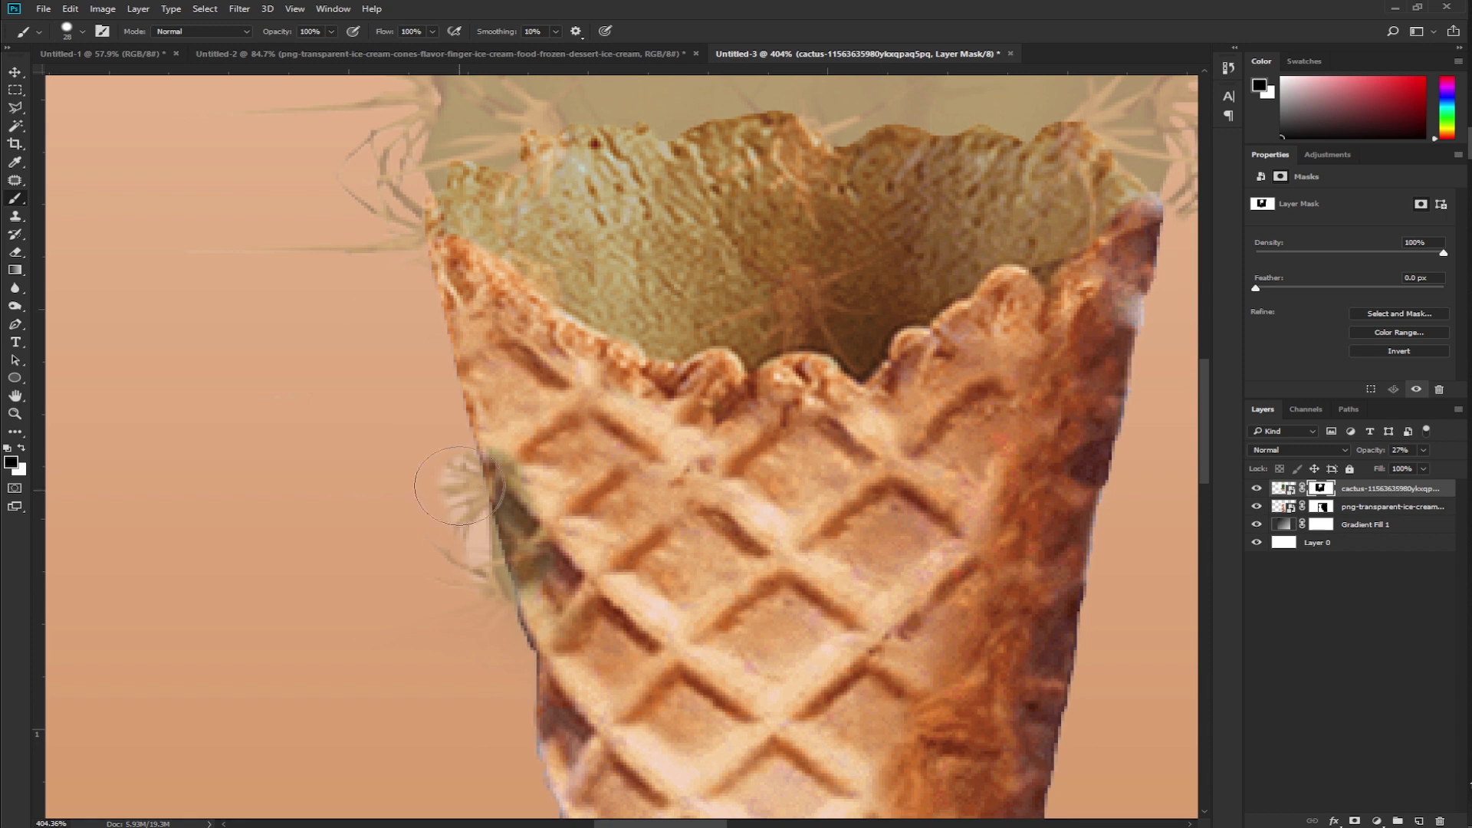
{"action": "mouse_move", "coordinate": [491, 488]}
{"action": "left_mouse_down"}
{"action": "mouse_move", "coordinate": [463, 494]}
{"action": "mouse_move", "coordinate": [560, 614]}
{"action": "left_mouse_up"}
{"action": "key", "text": "x"}
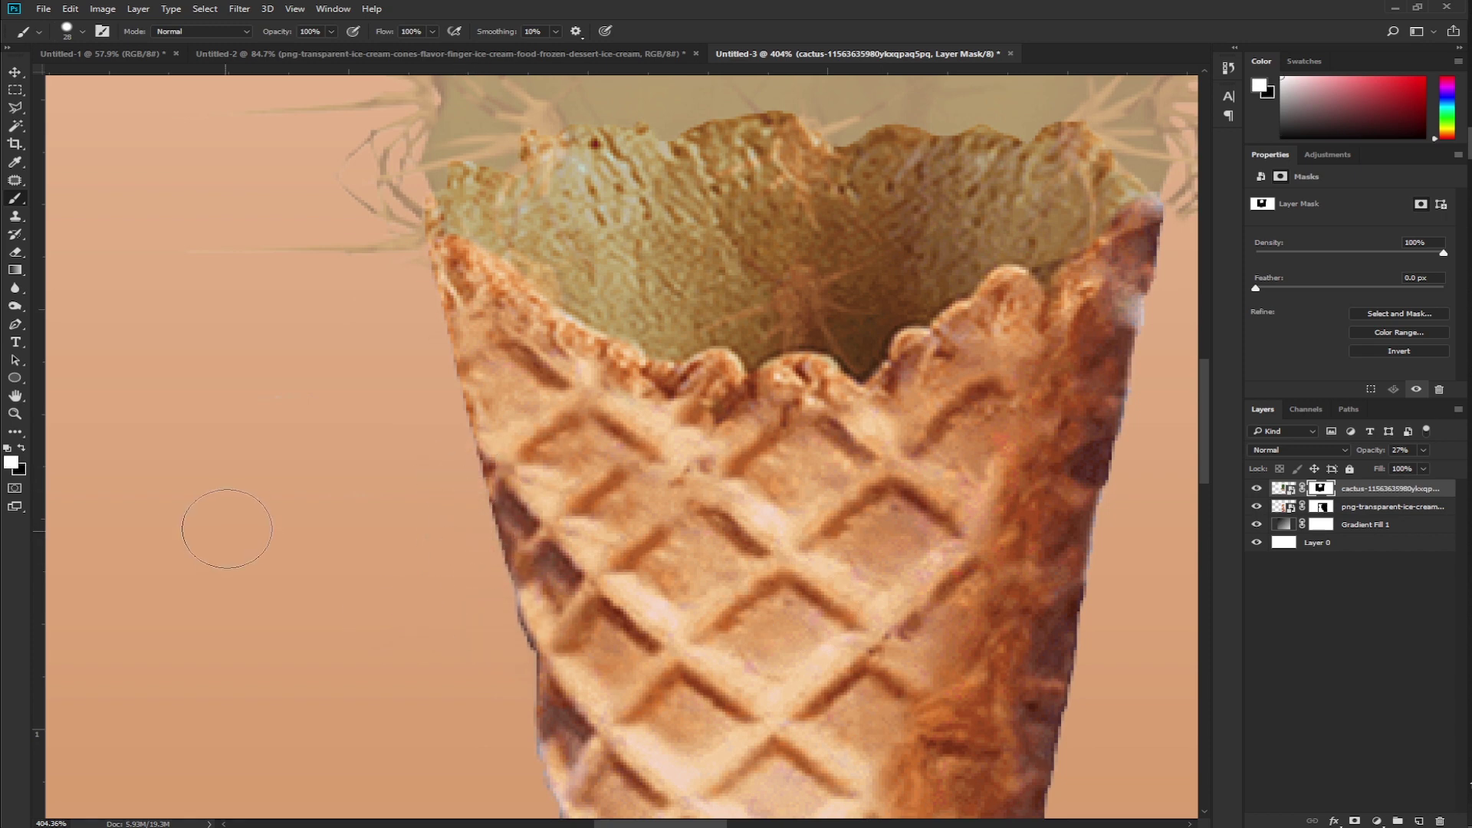
{"action": "key", "text": "x"}
Zoom in and out to check the masked cactus edges
{"action": "scroll", "coordinate": [681, 559], "scroll_direction": "down", "scroll_amount": 2}
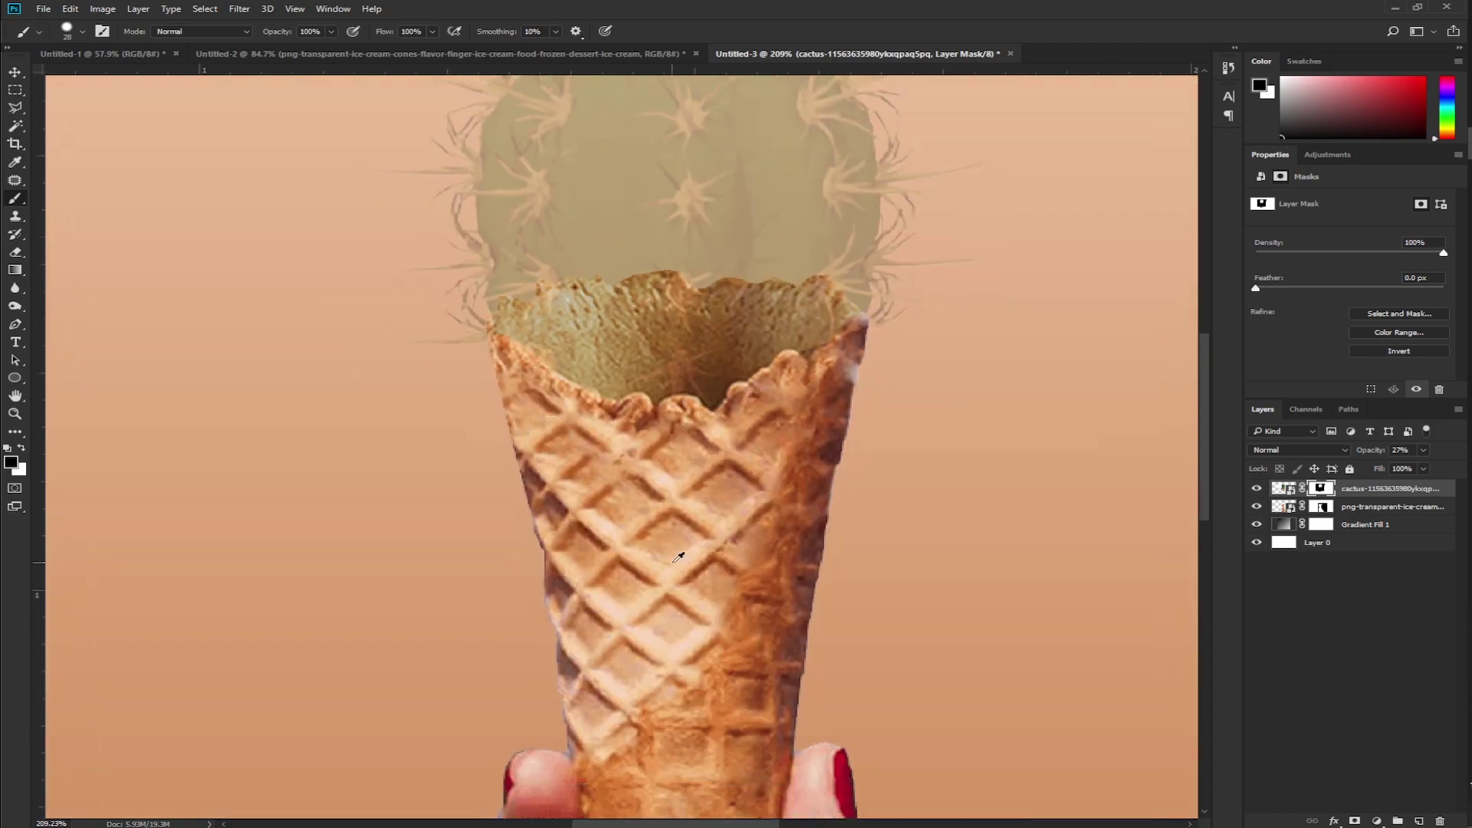
{"action": "scroll", "coordinate": [765, 436], "scroll_direction": "up", "scroll_amount": 1}
{"action": "scroll", "coordinate": [706, 435], "scroll_direction": "down", "scroll_amount": 1}
{"action": "scroll", "coordinate": [832, 287], "scroll_direction": "up", "scroll_amount": 1}
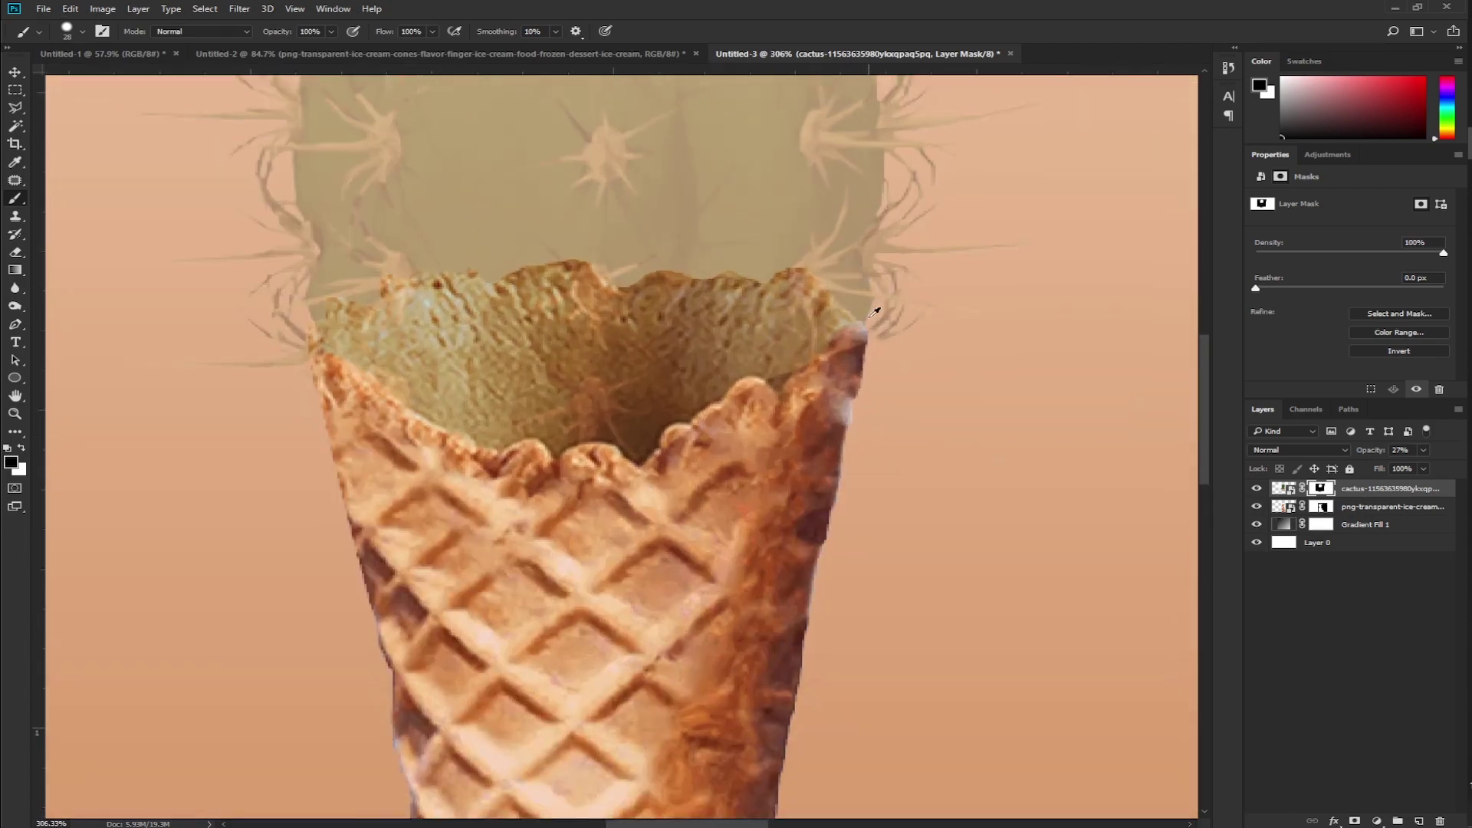
{"action": "scroll", "coordinate": [851, 345], "scroll_direction": "up", "scroll_amount": 1}
{"action": "scroll", "coordinate": [783, 534], "scroll_direction": "down", "scroll_amount": 2}
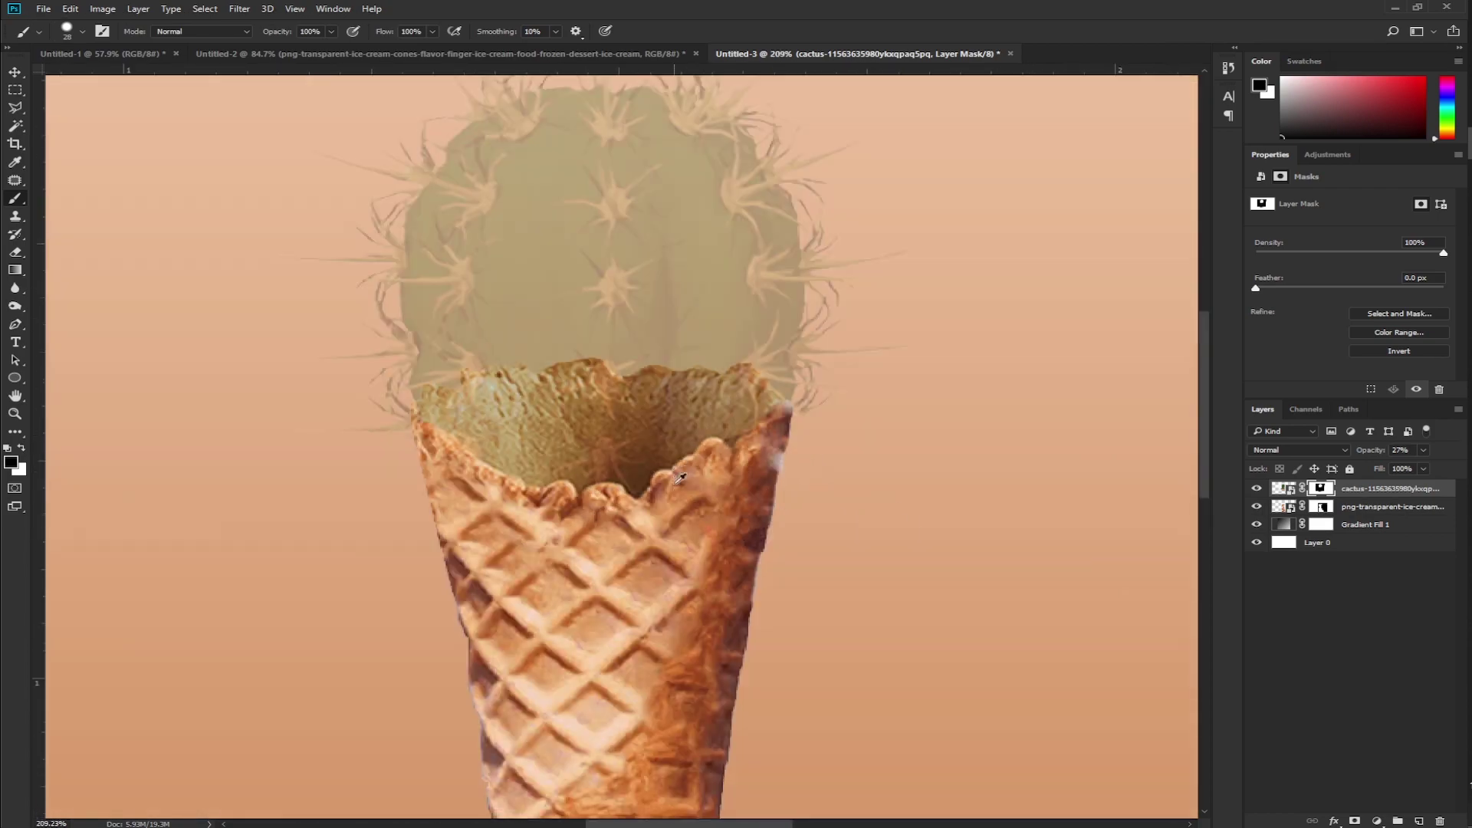
{"action": "scroll", "coordinate": [504, 568], "scroll_direction": "down", "scroll_amount": 1}
{"action": "scroll", "coordinate": [513, 580], "scroll_direction": "up", "scroll_amount": 1}
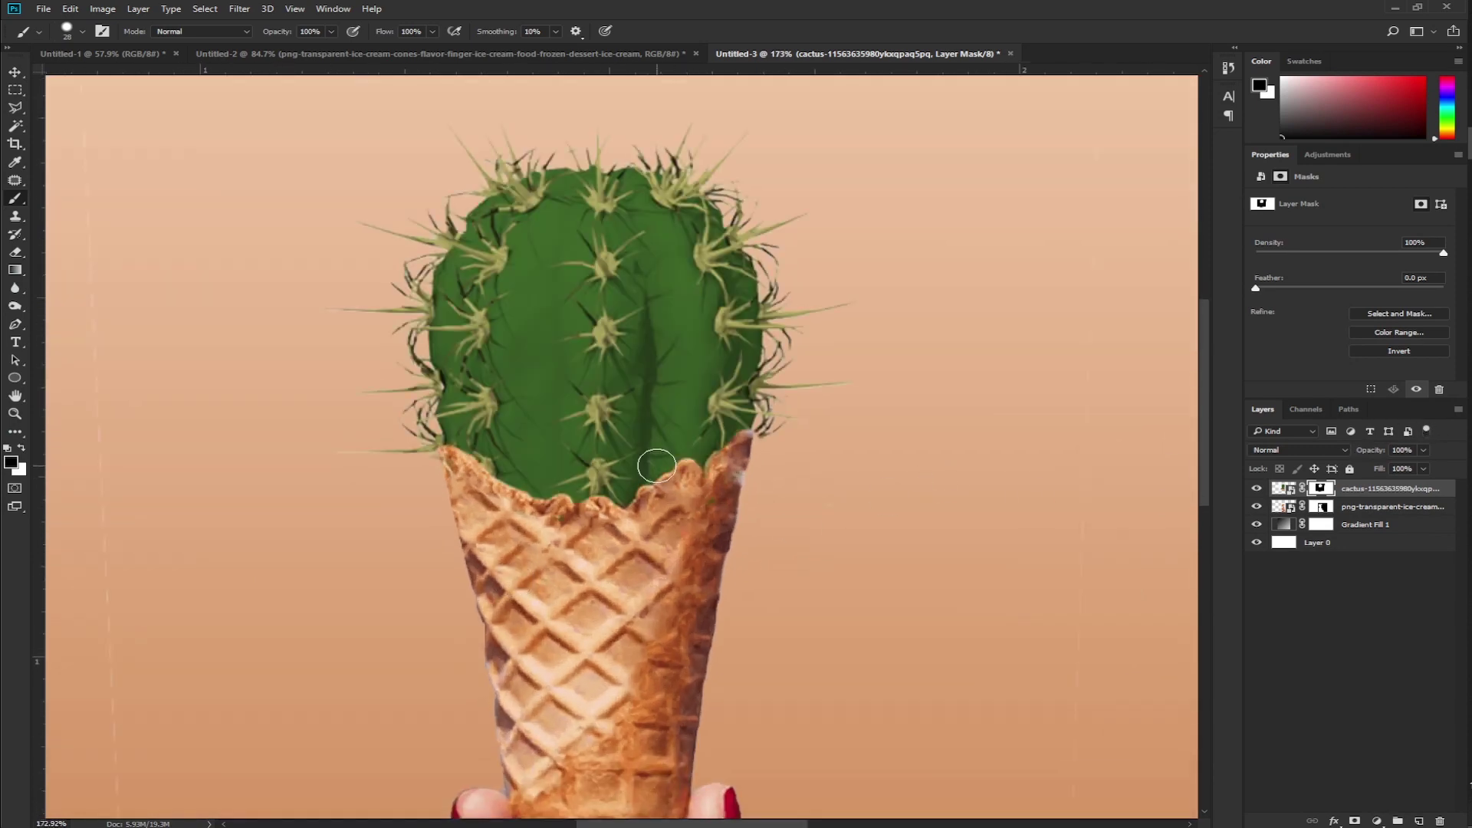
Add an empty Layer 1 above the cactus and reset colours to black and white
{"action": "scroll", "coordinate": [494, 491], "scroll_direction": "up", "scroll_amount": 3}
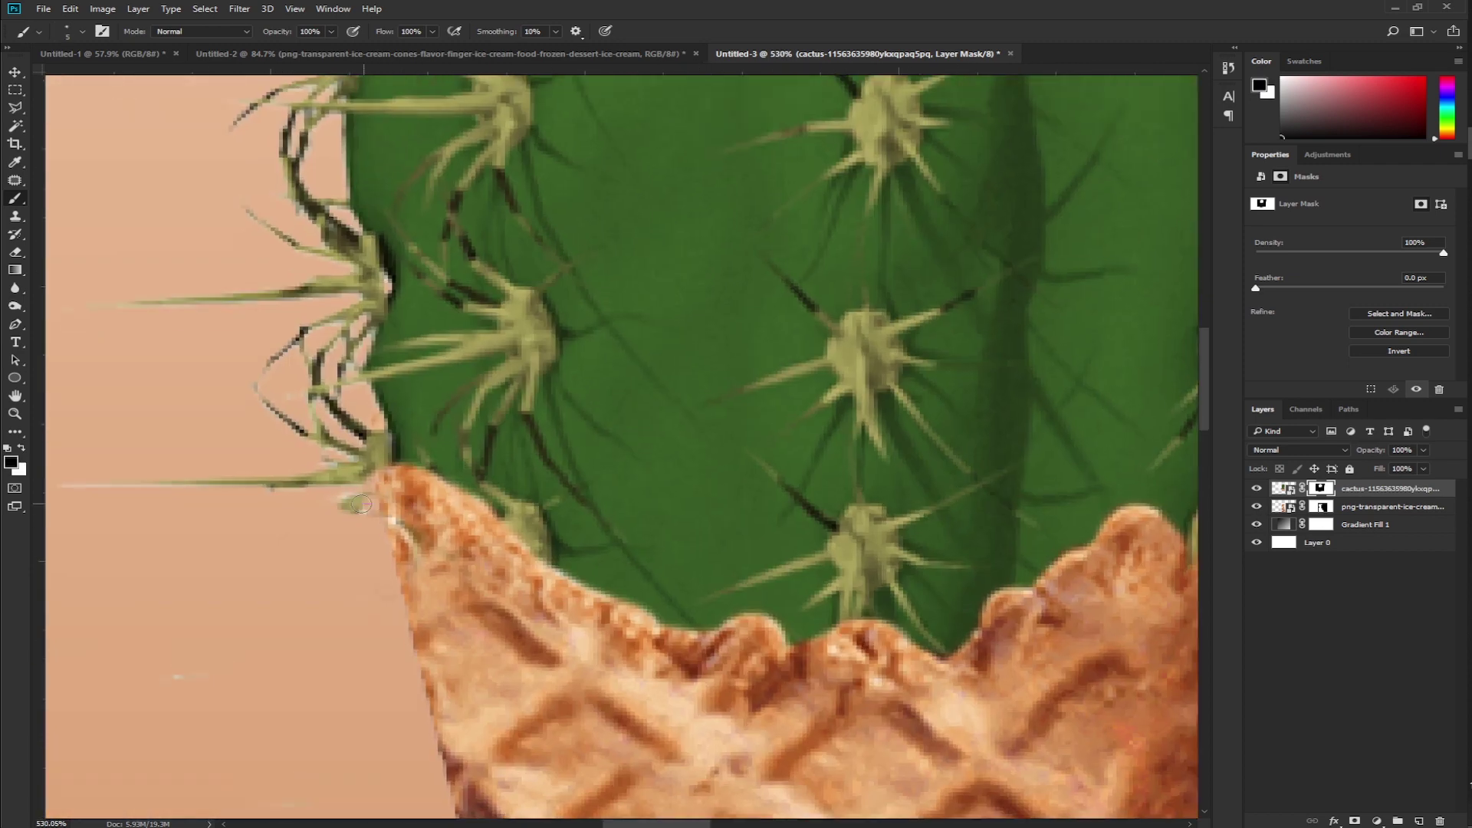
{"action": "scroll", "coordinate": [494, 491], "scroll_direction": "down", "scroll_amount": 1}
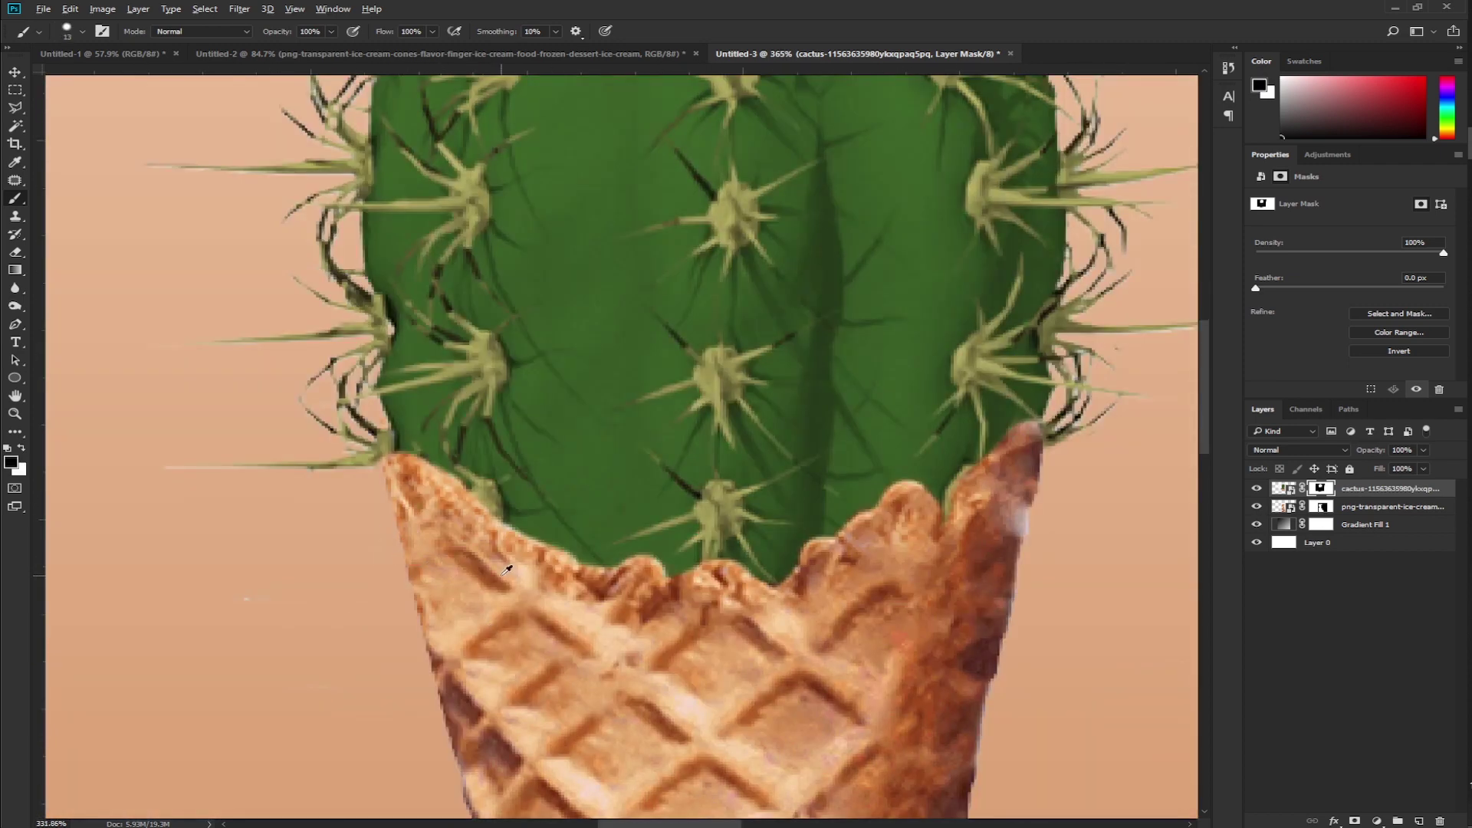
{"action": "scroll", "coordinate": [507, 570], "scroll_direction": "down", "scroll_amount": 3}
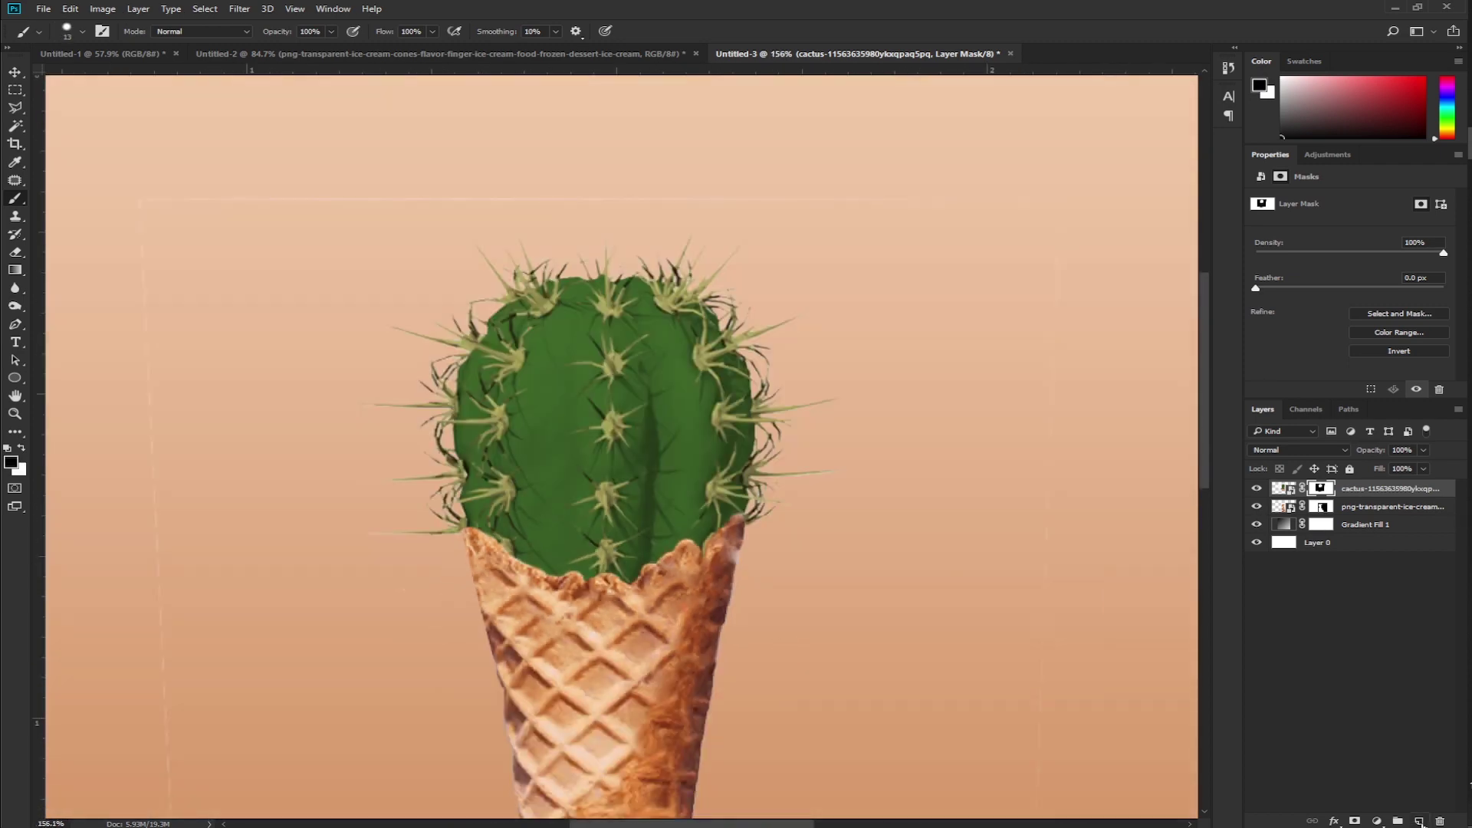
{"action": "left_click", "coordinate": [1420, 821]}
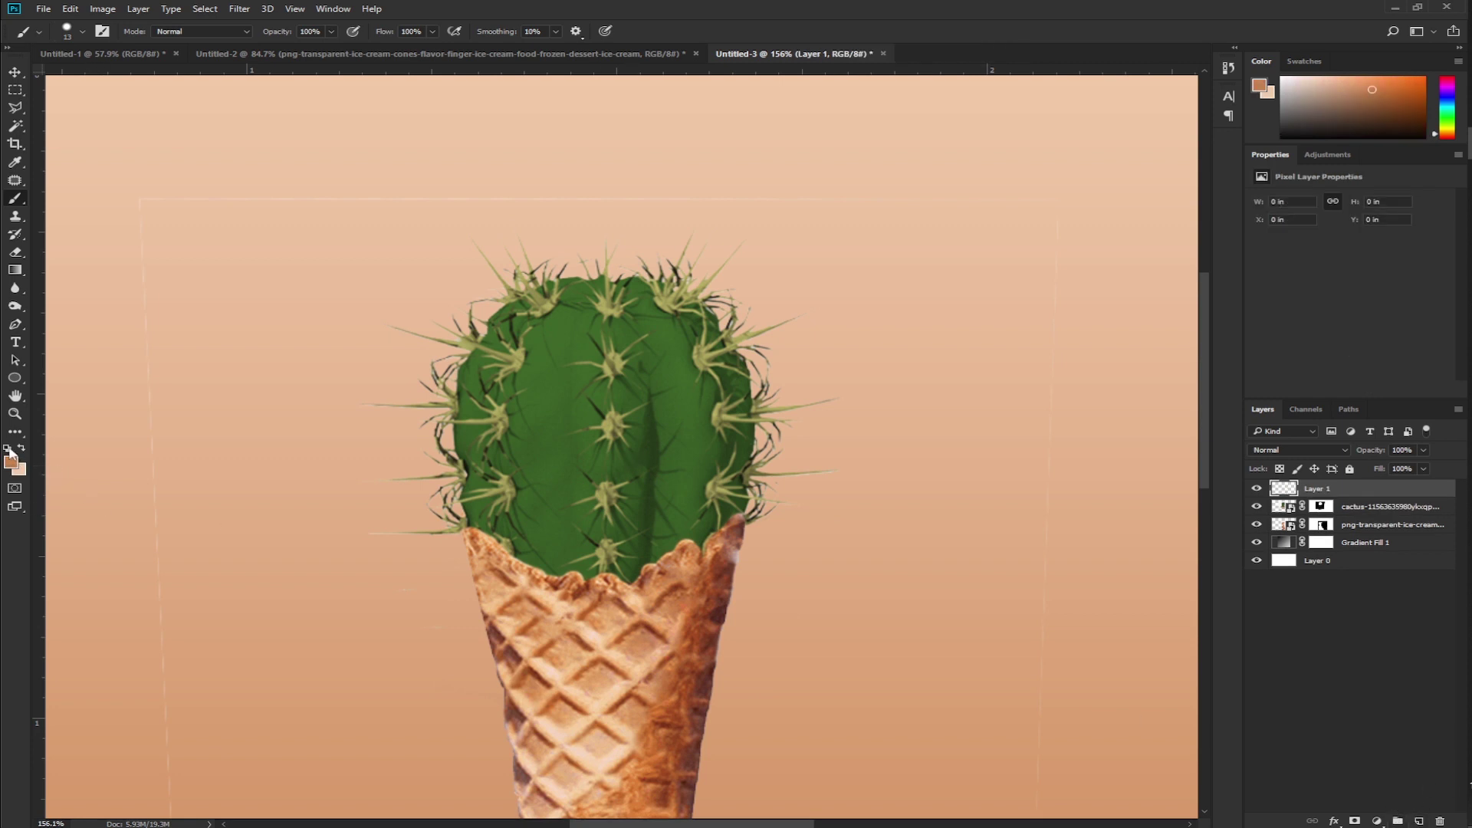
{"action": "left_click", "coordinate": [6, 450]}
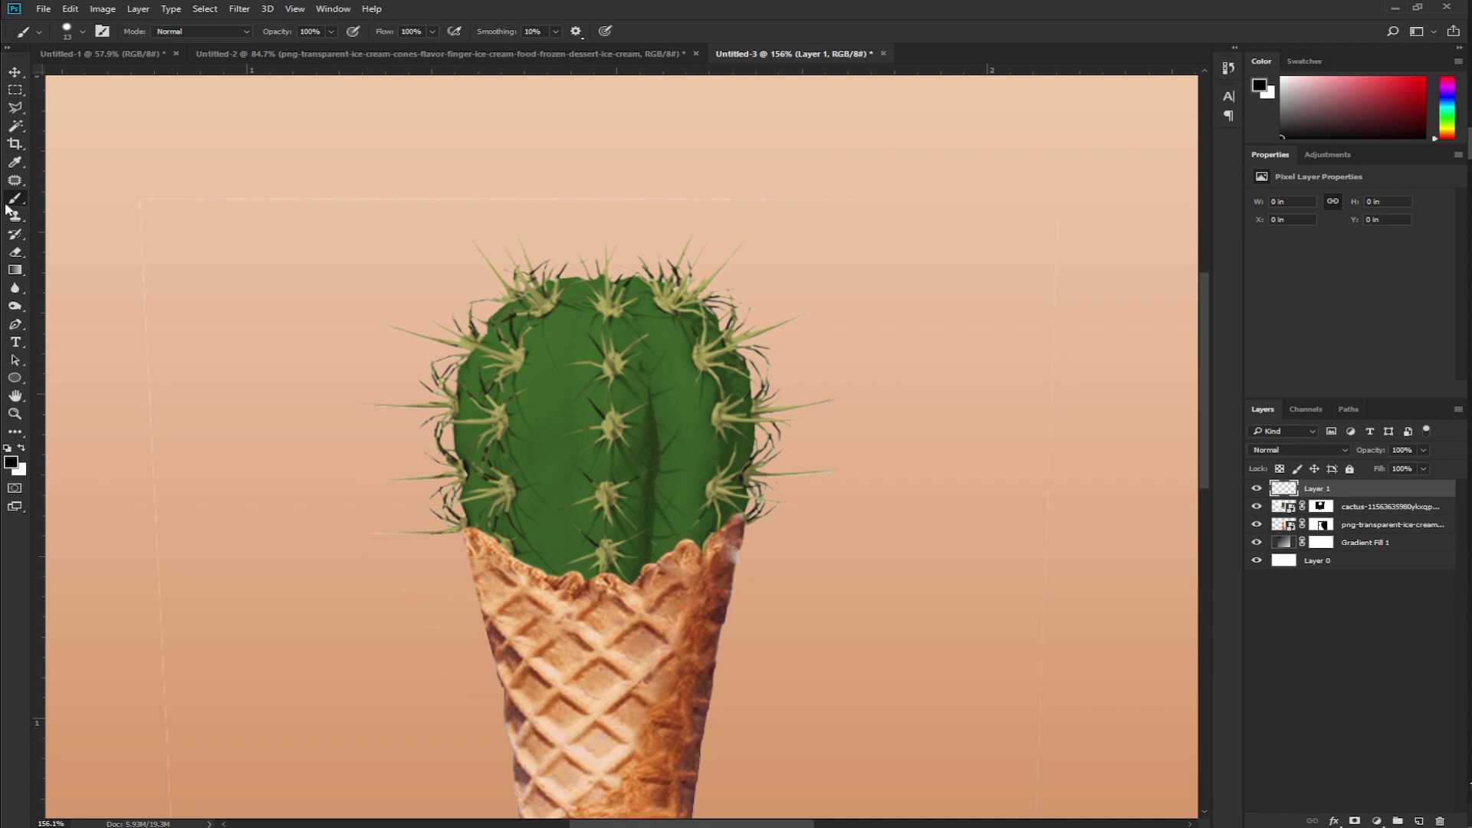
Paint a broad soft black shadow along the cone rim on Layer 1 with a ~72 px brush
{"action": "left_click_drag", "start_coordinate": [458, 532], "coordinate": [491, 532]}
{"action": "scroll", "coordinate": [473, 570], "scroll_direction": "up", "scroll_amount": 3}
{"action": "left_click", "coordinate": [452, 566]}
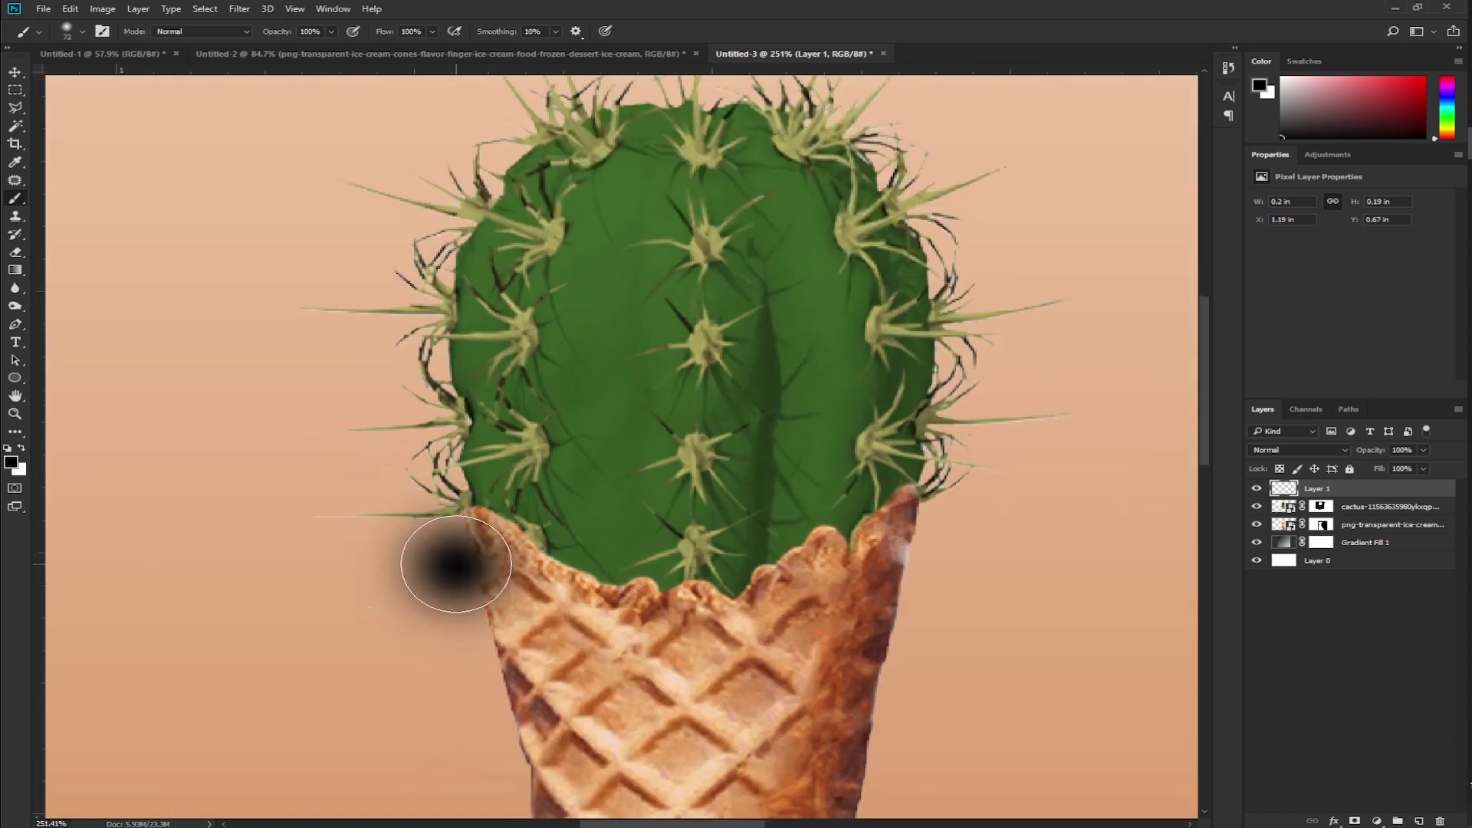
{"action": "left_click", "coordinate": [460, 576]}
{"action": "mouse_move", "coordinate": [463, 581]}
{"action": "left_mouse_down"}
{"action": "mouse_move", "coordinate": [507, 607]}
{"action": "mouse_move", "coordinate": [729, 643]}
{"action": "mouse_move", "coordinate": [958, 553]}
{"action": "left_mouse_up"}
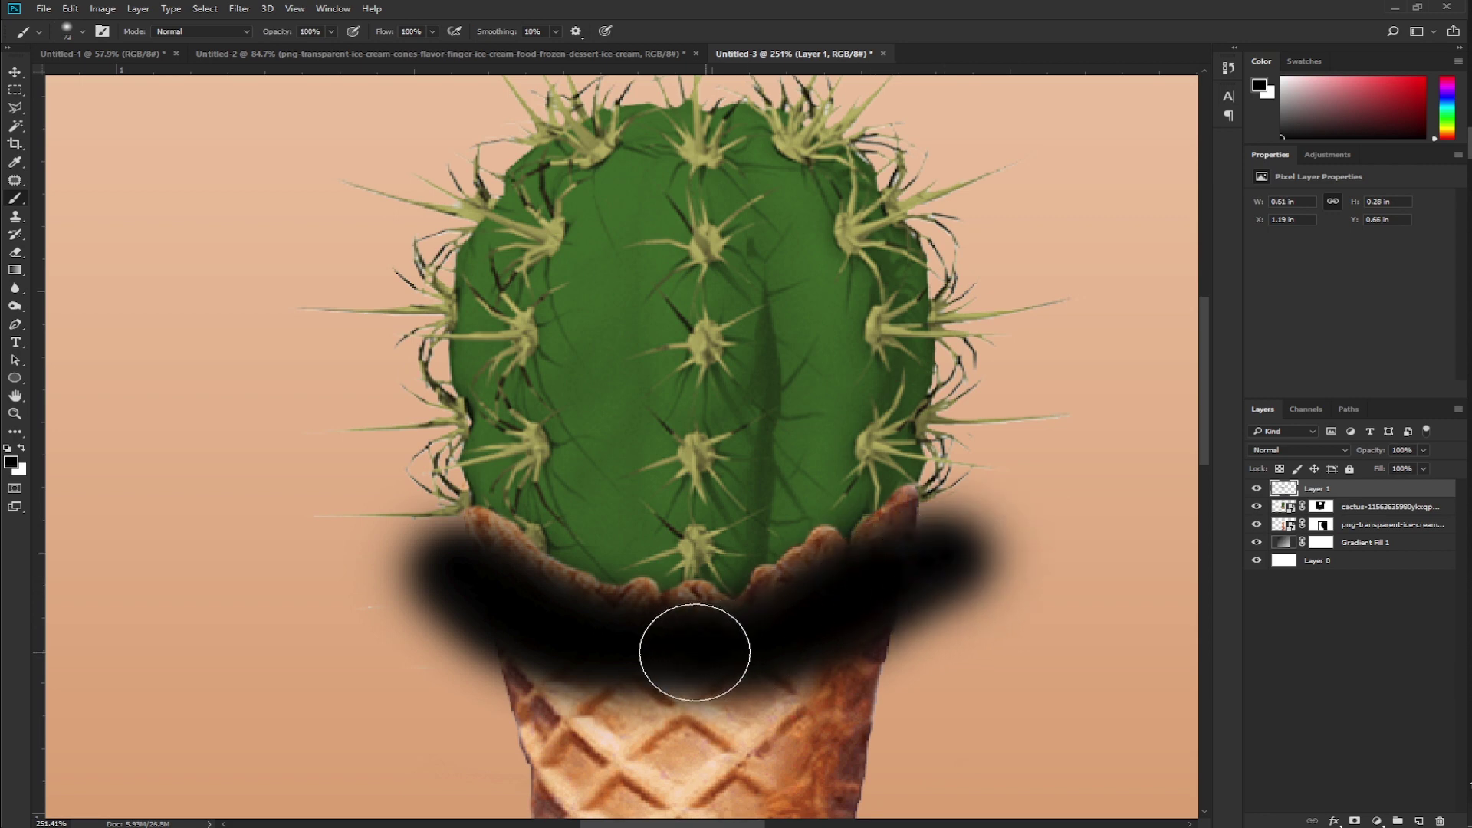
{"action": "mouse_move", "coordinate": [695, 653]}
{"action": "left_mouse_down"}
{"action": "mouse_move", "coordinate": [575, 644]}
{"action": "mouse_move", "coordinate": [425, 548]}
{"action": "left_mouse_up"}
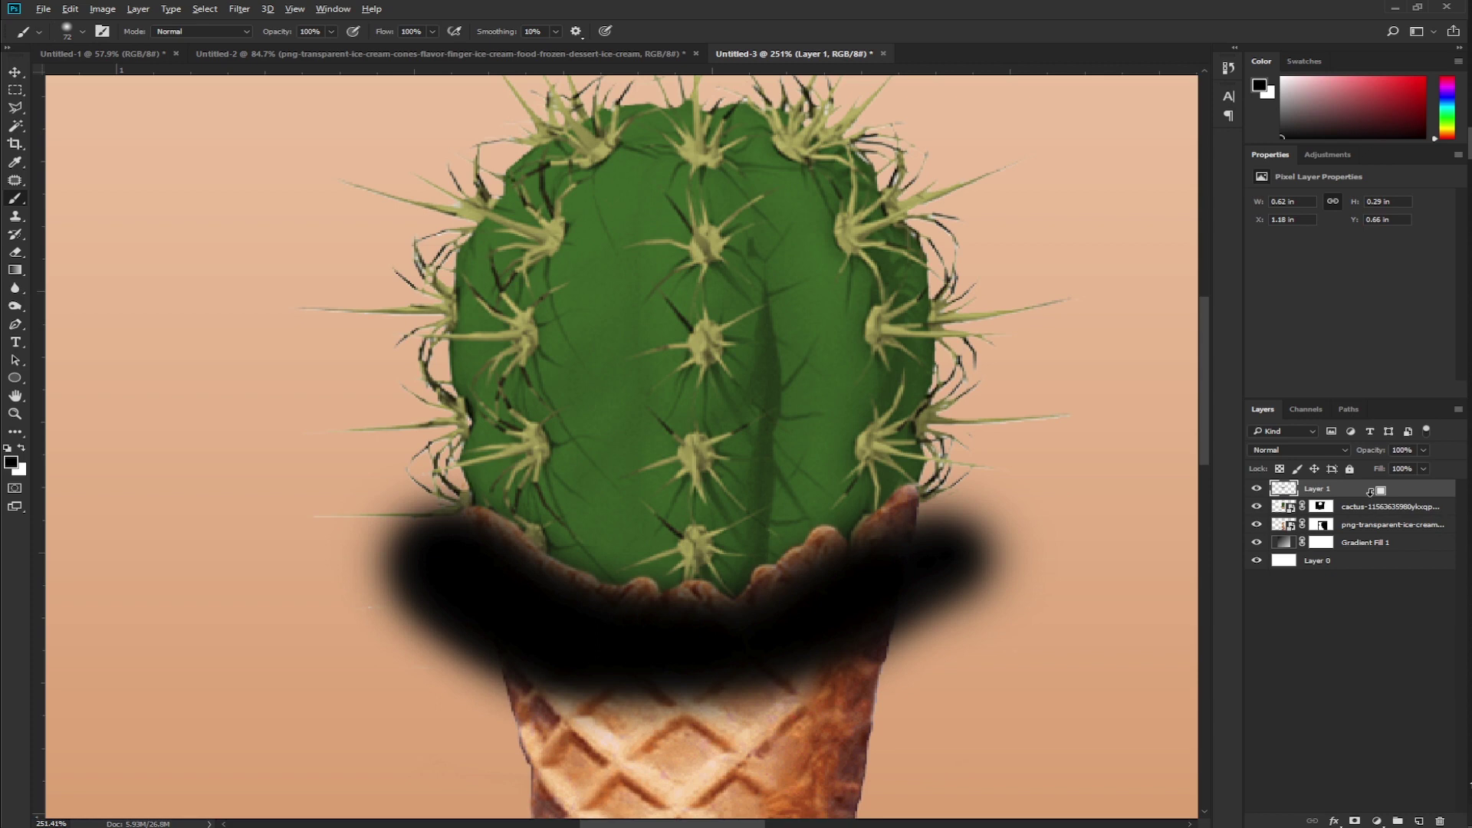
Clip Layer 1 to the cactus, compare it on and off, and add a layer mask
{"action": "left_click", "coordinate": [1371, 491], "text": "alt"}
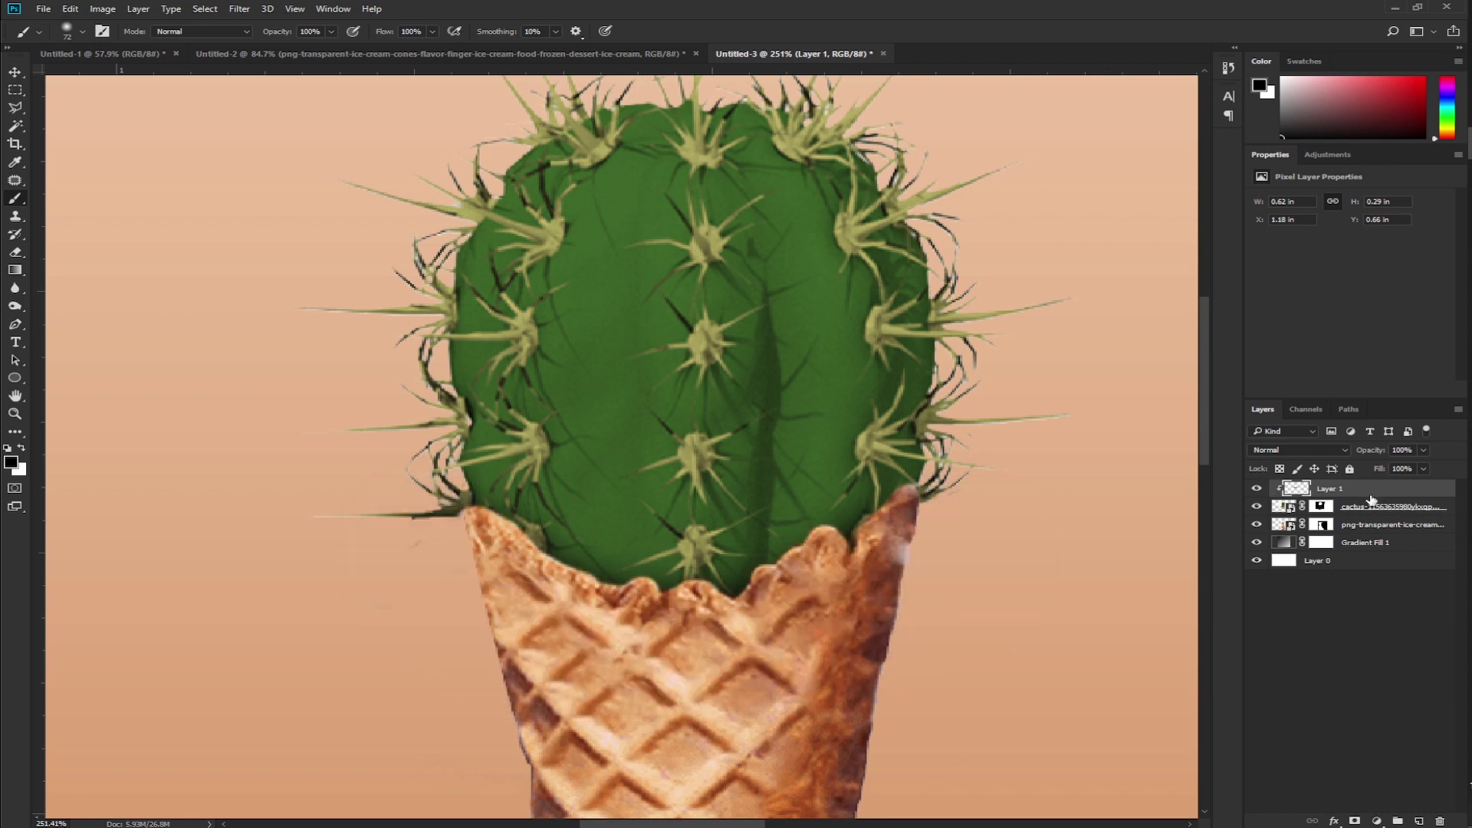
{"action": "left_click", "coordinate": [1258, 488]}
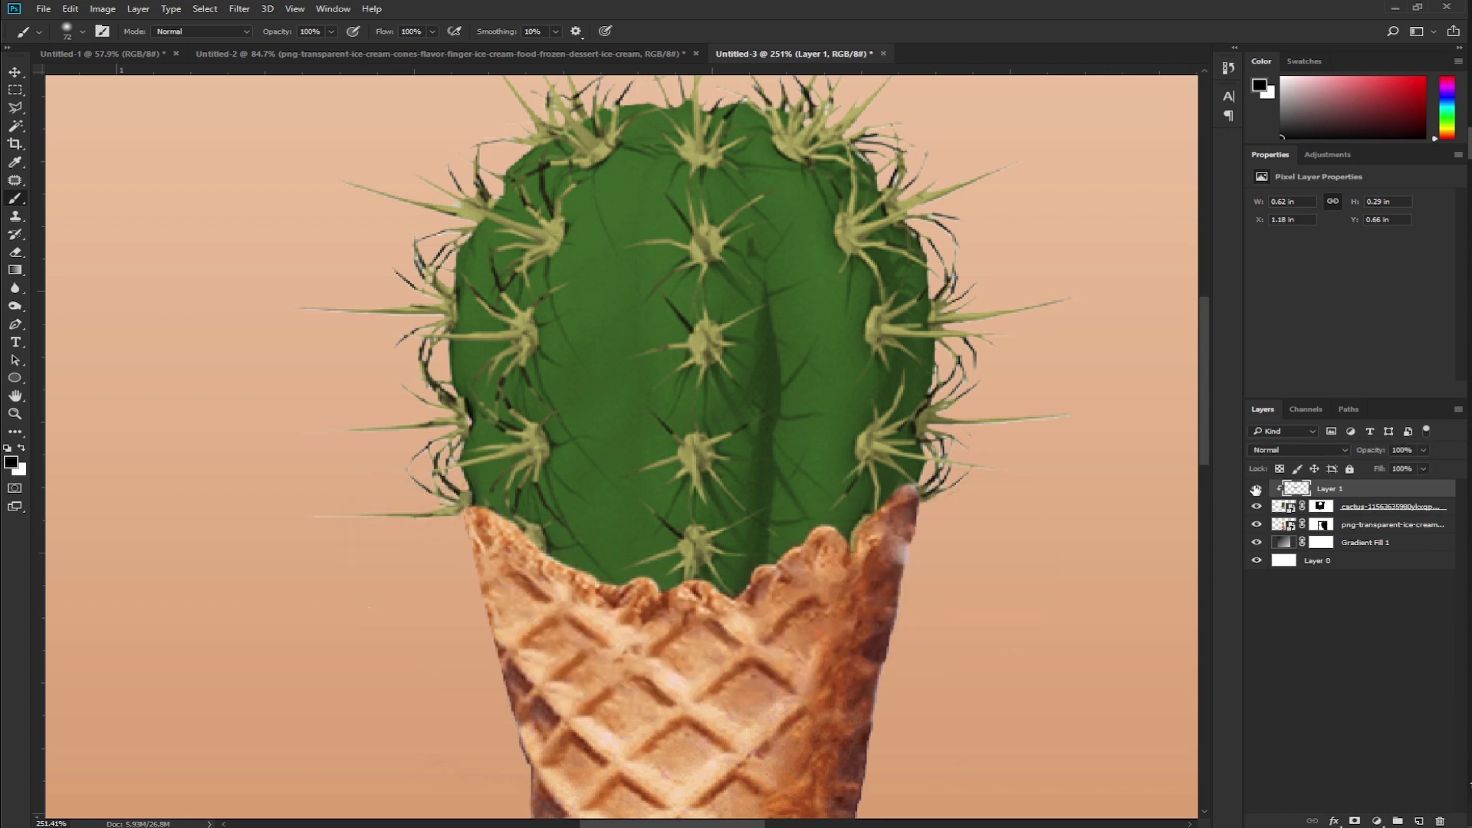
{"action": "left_click", "coordinate": [1258, 489]}
{"action": "left_click", "coordinate": [1257, 489]}
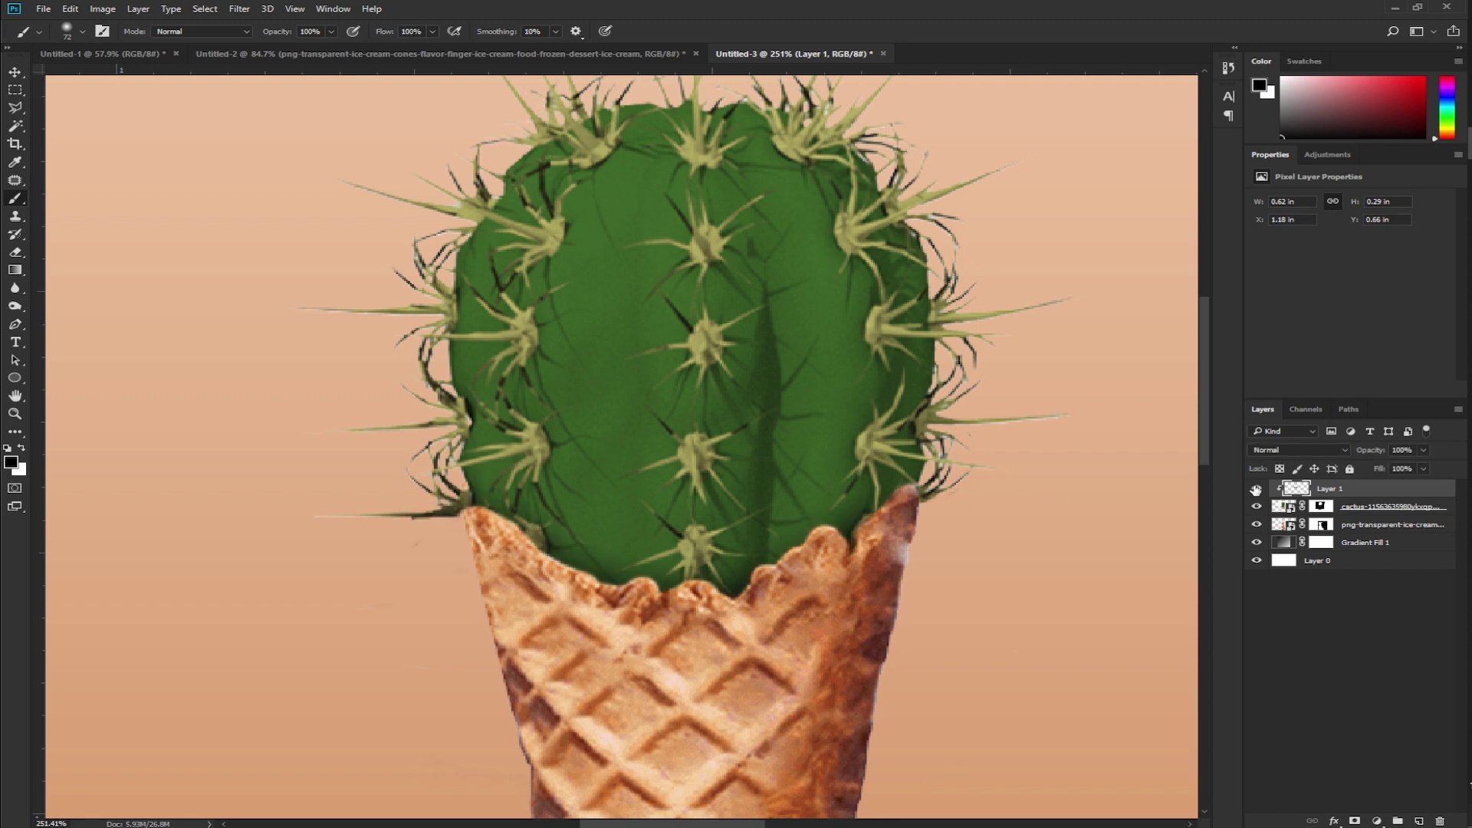
{"action": "left_click", "coordinate": [1256, 489]}
{"action": "left_click", "coordinate": [1256, 489]}
{"action": "left_click", "coordinate": [1355, 822]}
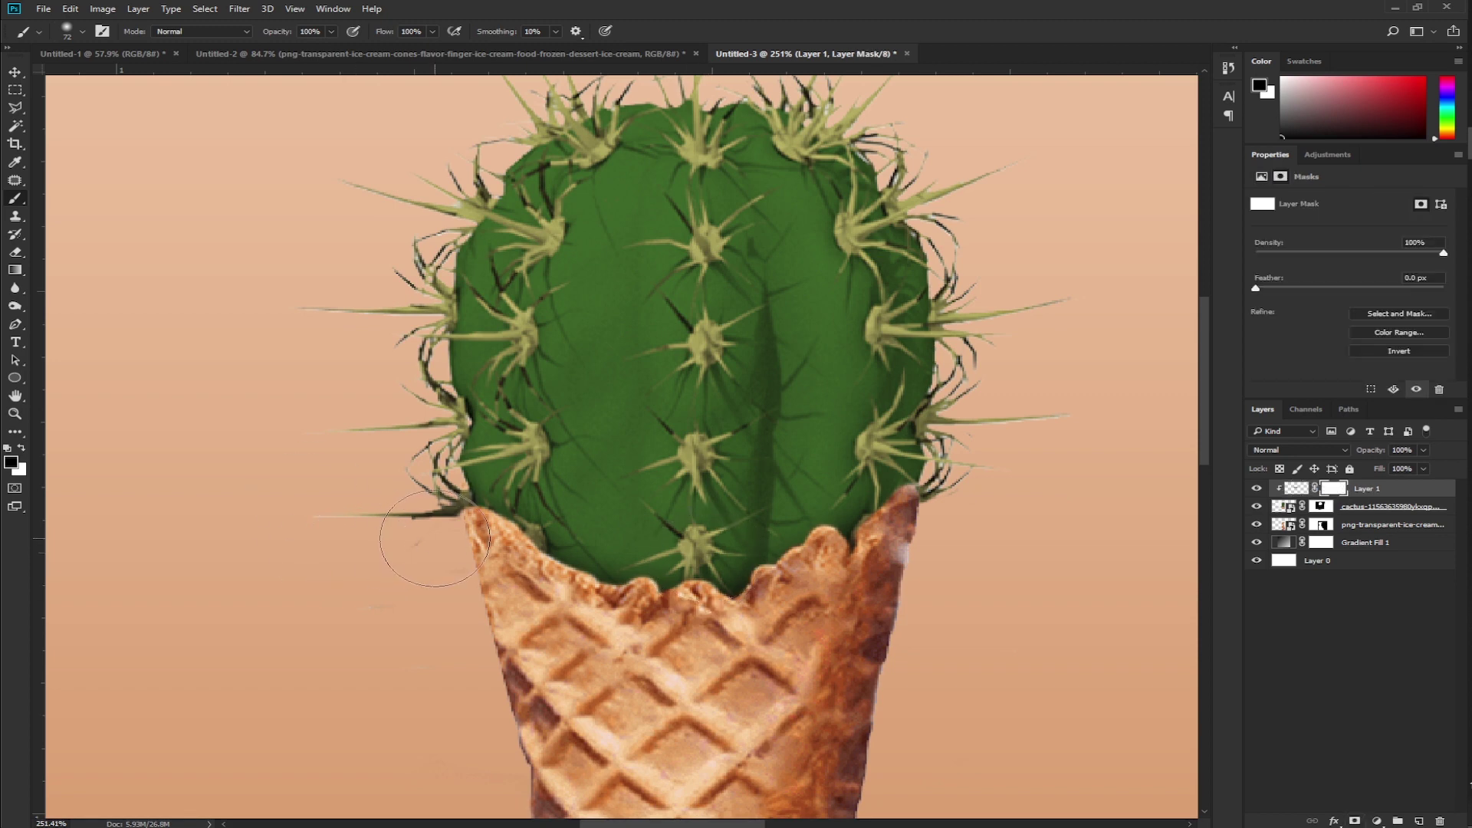
{"action": "left_click_drag", "start_coordinate": [434, 539], "coordinate": [414, 518]}
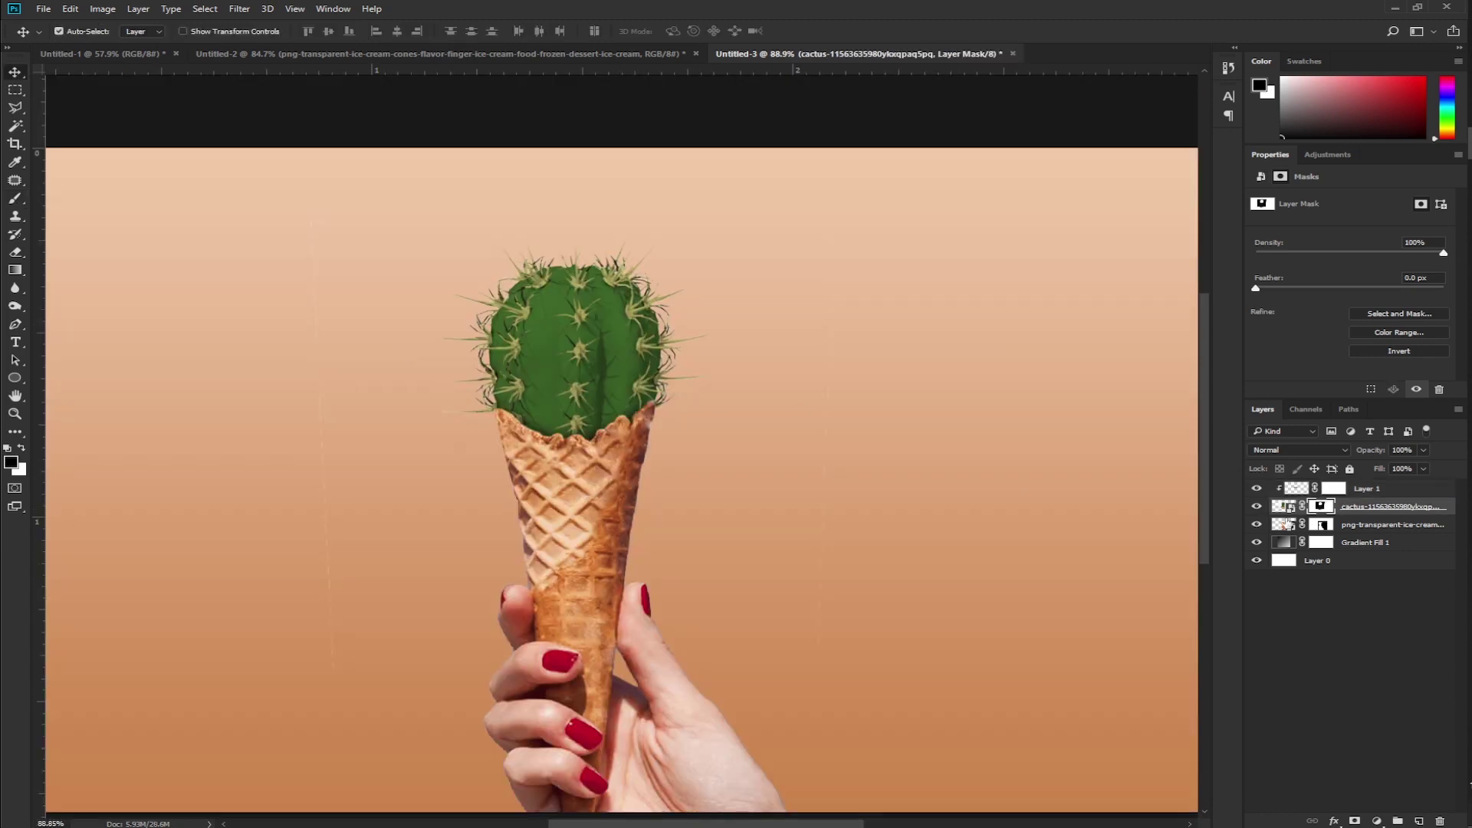
Add a Hue/Saturation layer setting the cactus Greens to Hue -48, Saturation +29, Lightness +39
{"action": "left_click", "coordinate": [1377, 821]}
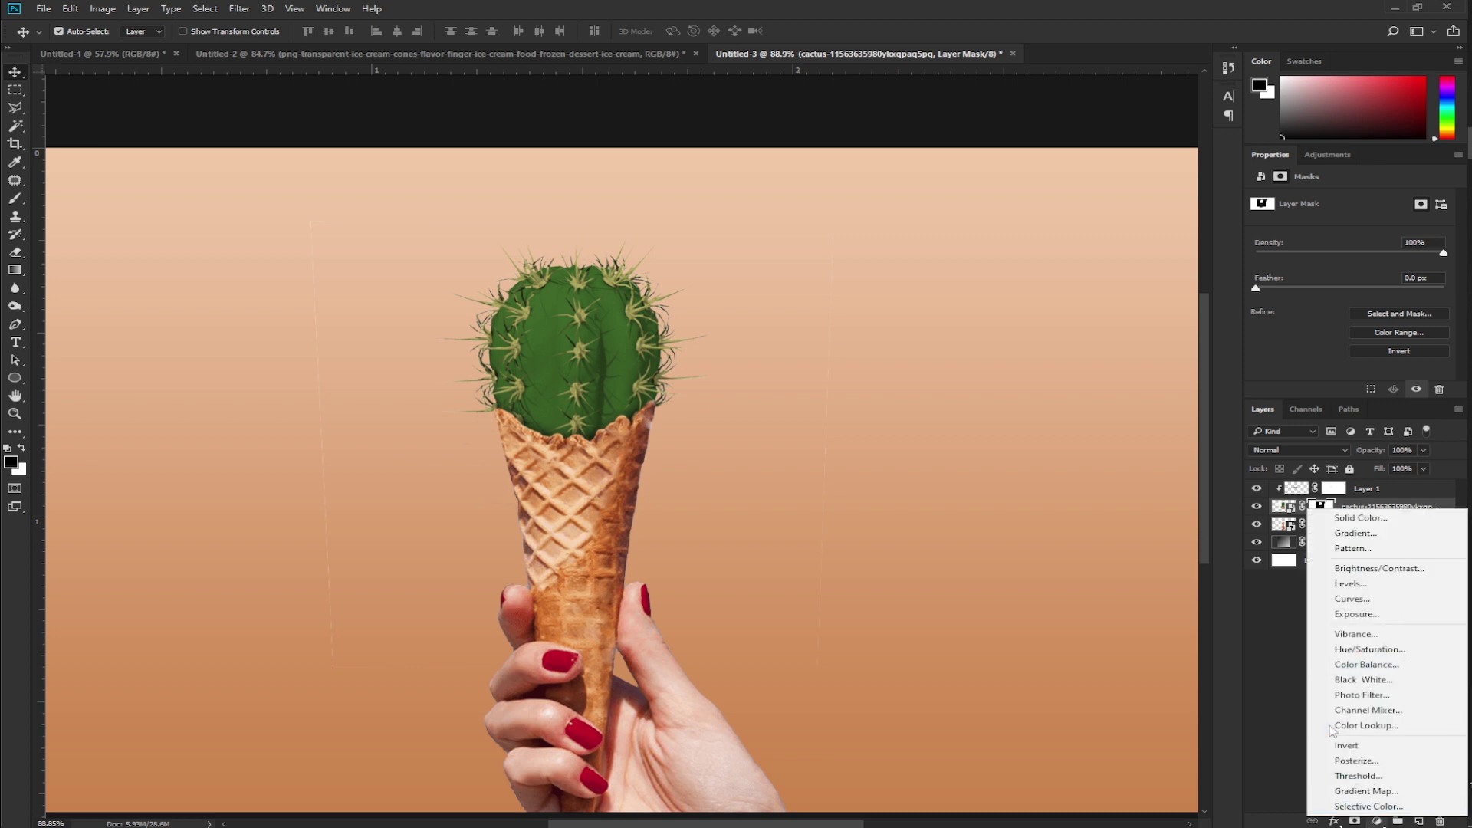
{"action": "left_click", "coordinate": [1345, 651]}
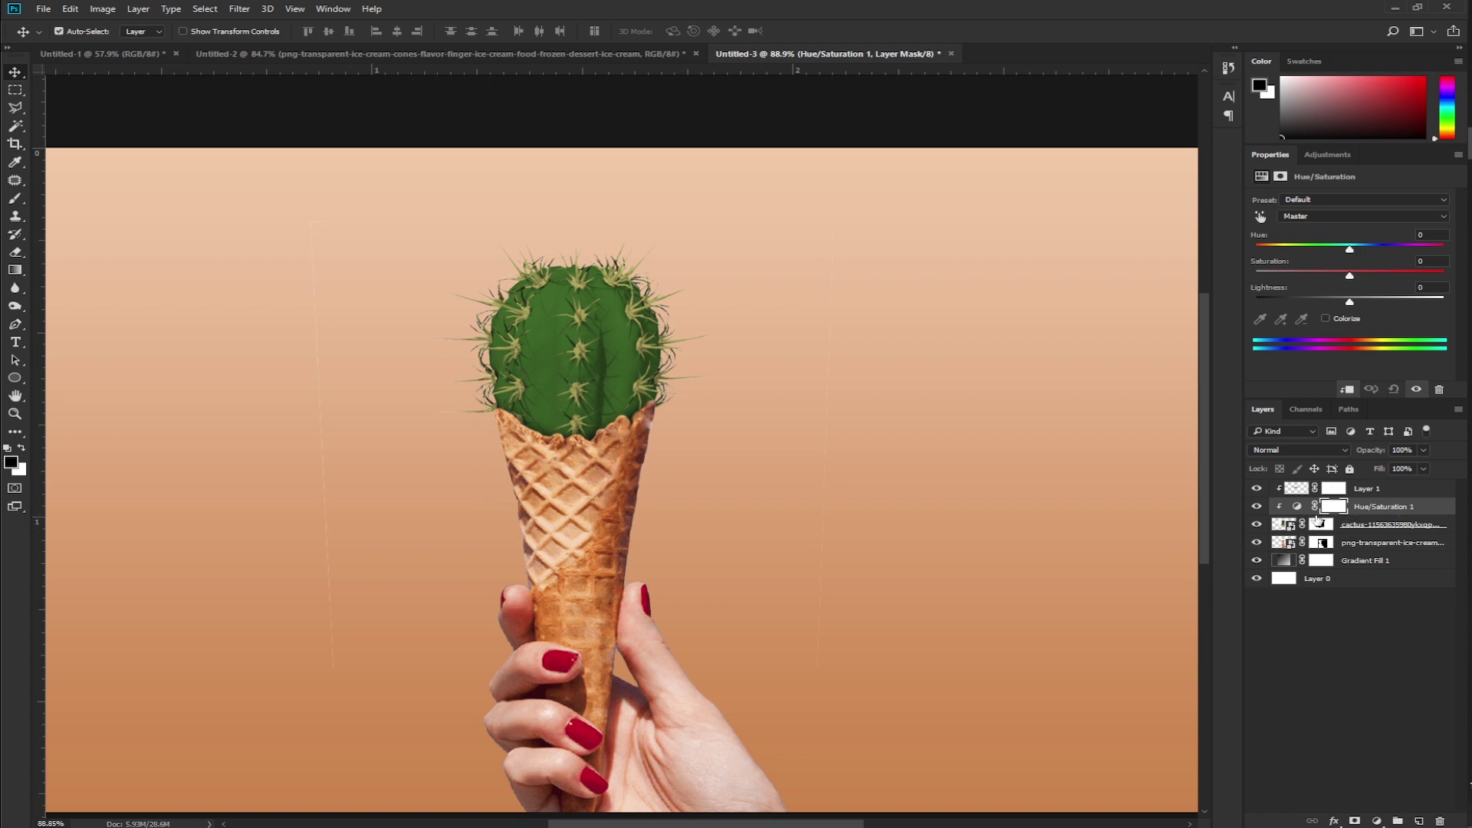
{"action": "left_click", "coordinate": [1260, 217]}
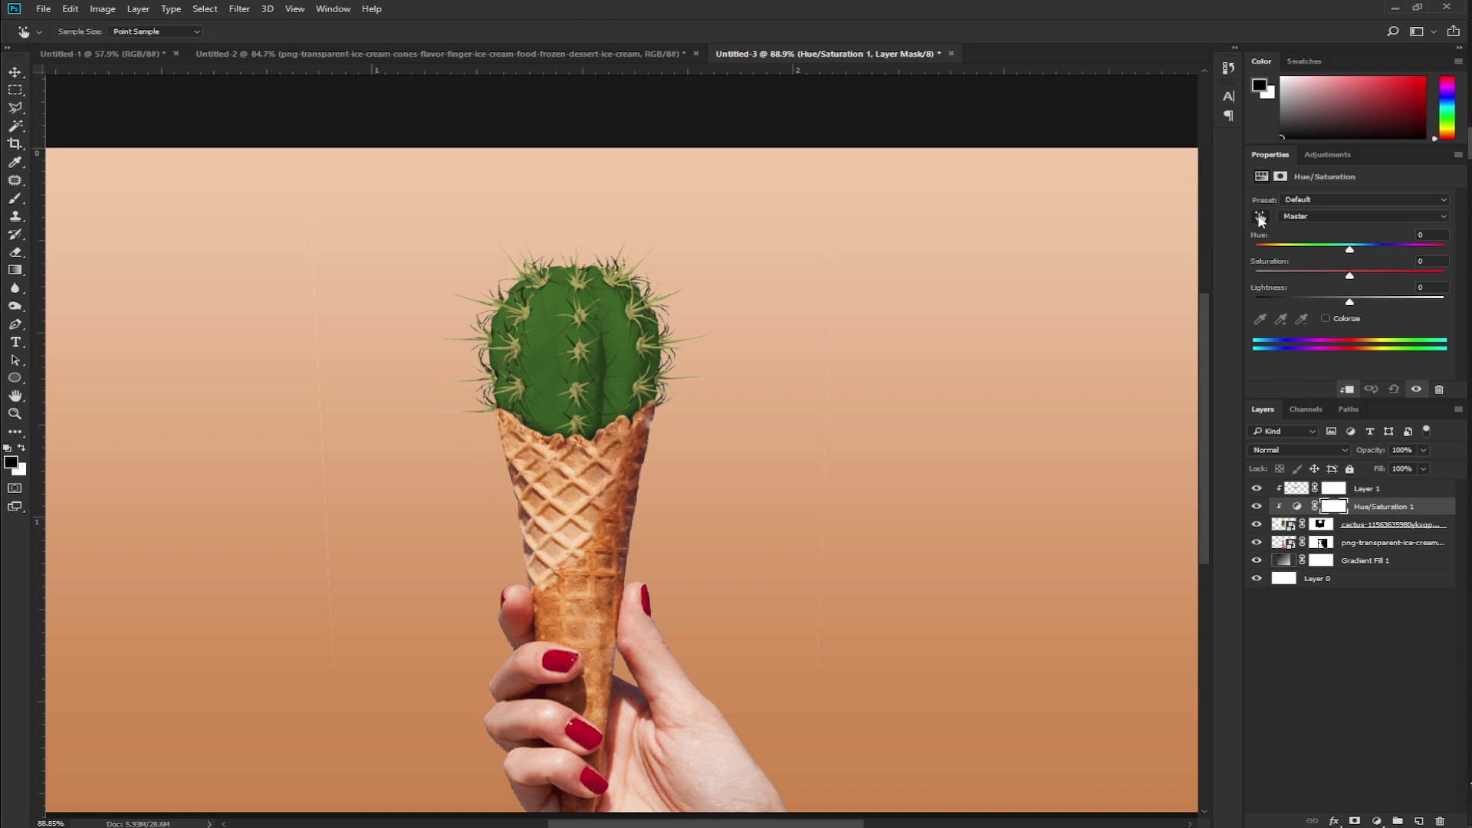
{"action": "left_click", "coordinate": [559, 333]}
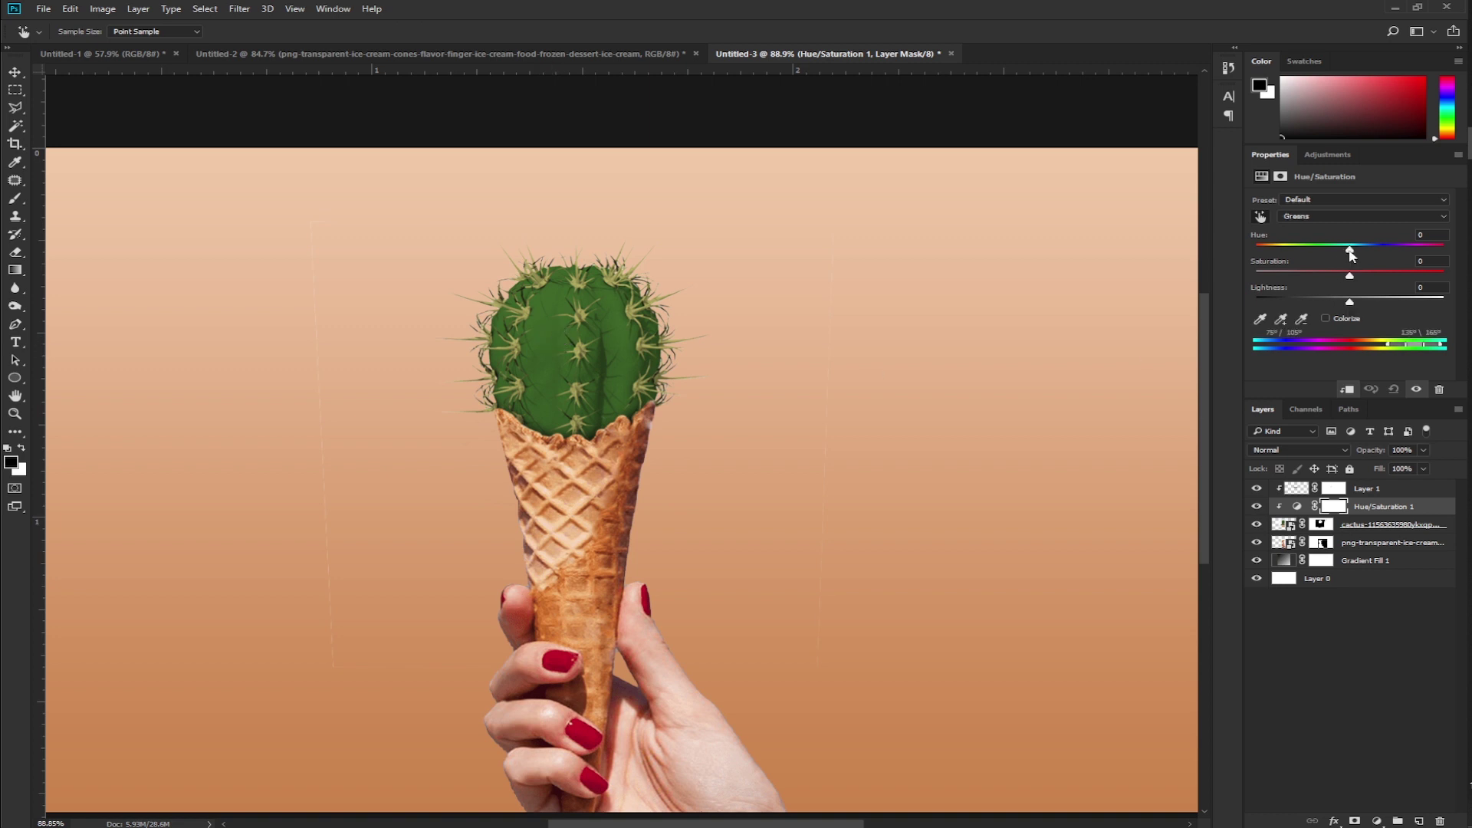
{"action": "mouse_move", "coordinate": [1350, 275]}
{"action": "left_mouse_down"}
{"action": "mouse_move", "coordinate": [1300, 279]}
{"action": "mouse_move", "coordinate": [1304, 250]}
{"action": "mouse_move", "coordinate": [1187, 260]}
{"action": "mouse_move", "coordinate": [1347, 261]}
{"action": "mouse_move", "coordinate": [1362, 274]}
{"action": "mouse_move", "coordinate": [1307, 276]}
{"action": "mouse_move", "coordinate": [1388, 304]}
{"action": "left_mouse_up"}
{"action": "left_click_drag", "start_coordinate": [1299, 277], "coordinate": [1378, 277]}
Add a Color Balance layer with midtones Red +29, Magenta -37, Blue +22
{"action": "left_click", "coordinate": [1377, 821]}
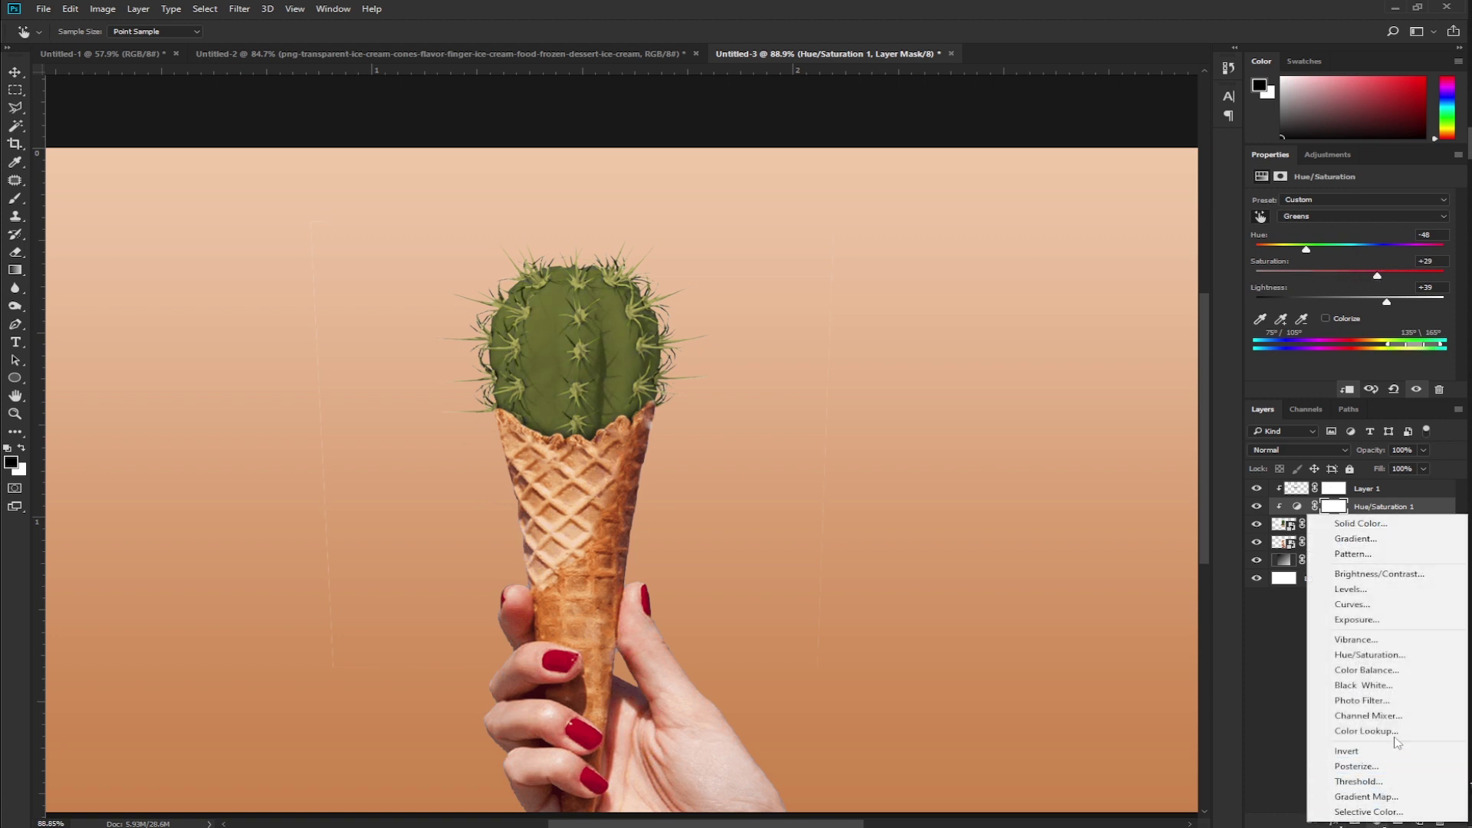
{"action": "left_click", "coordinate": [1368, 670]}
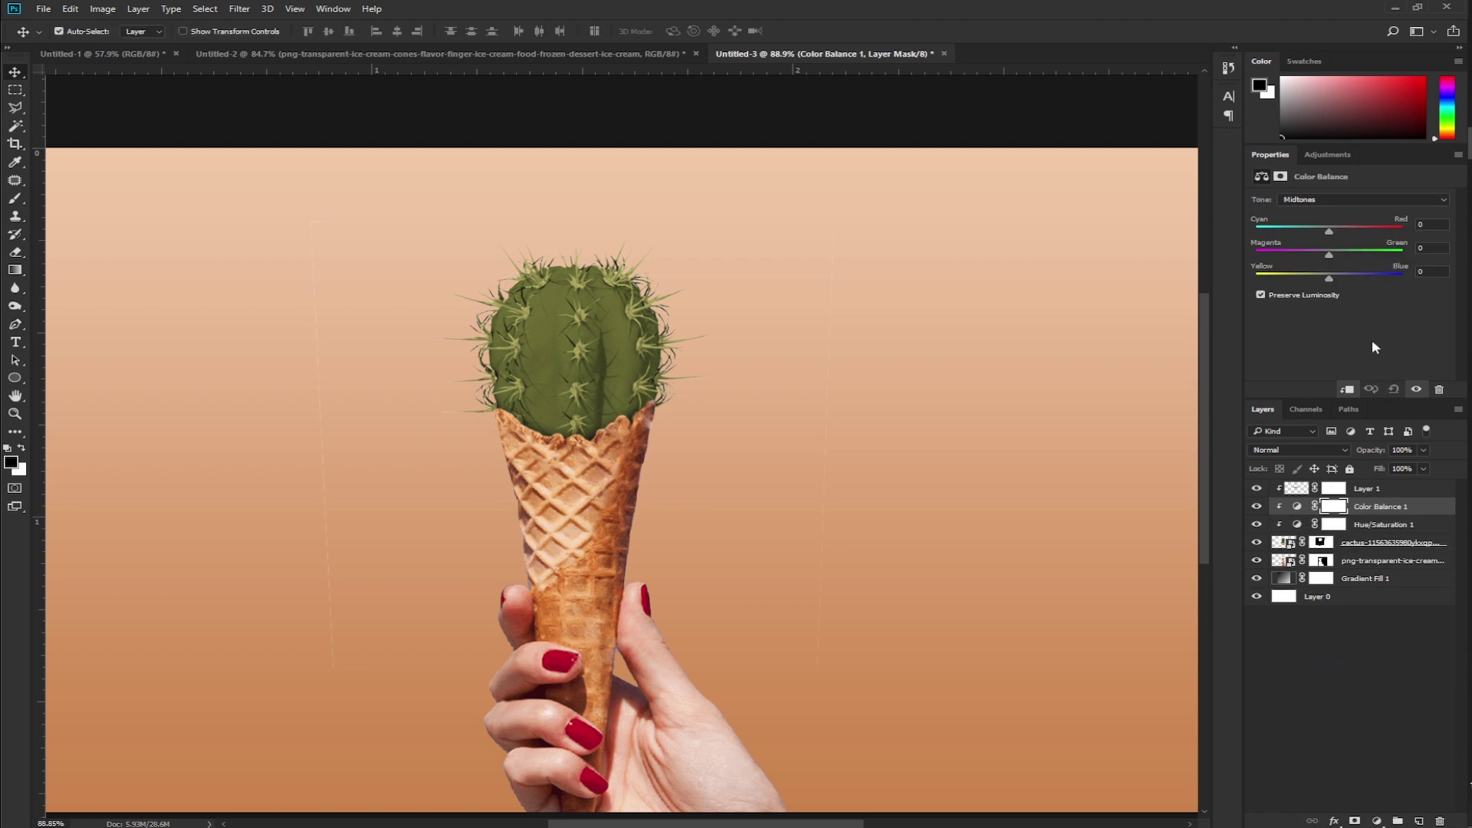
{"action": "mouse_move", "coordinate": [1329, 230]}
{"action": "left_mouse_down"}
{"action": "mouse_move", "coordinate": [1314, 232]}
{"action": "mouse_move", "coordinate": [1350, 230]}
{"action": "mouse_move", "coordinate": [1352, 253]}
{"action": "mouse_move", "coordinate": [1305, 256]}
{"action": "left_mouse_up"}
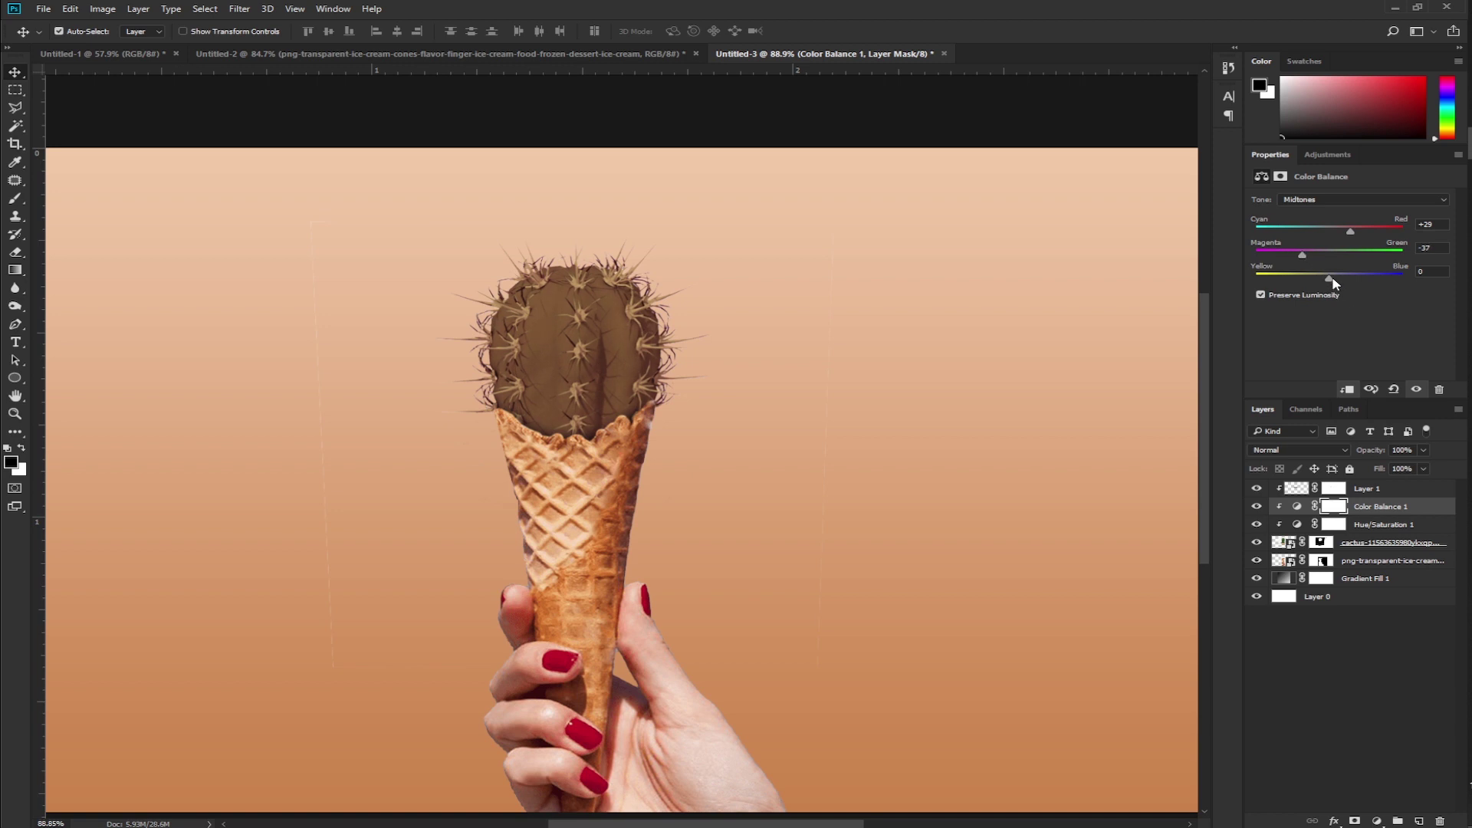
{"action": "left_click_drag", "start_coordinate": [1318, 276], "coordinate": [1342, 276]}
{"action": "scroll", "coordinate": [516, 394], "scroll_direction": "down", "scroll_amount": 2}
{"action": "scroll", "coordinate": [611, 357], "scroll_direction": "up", "scroll_amount": 2}
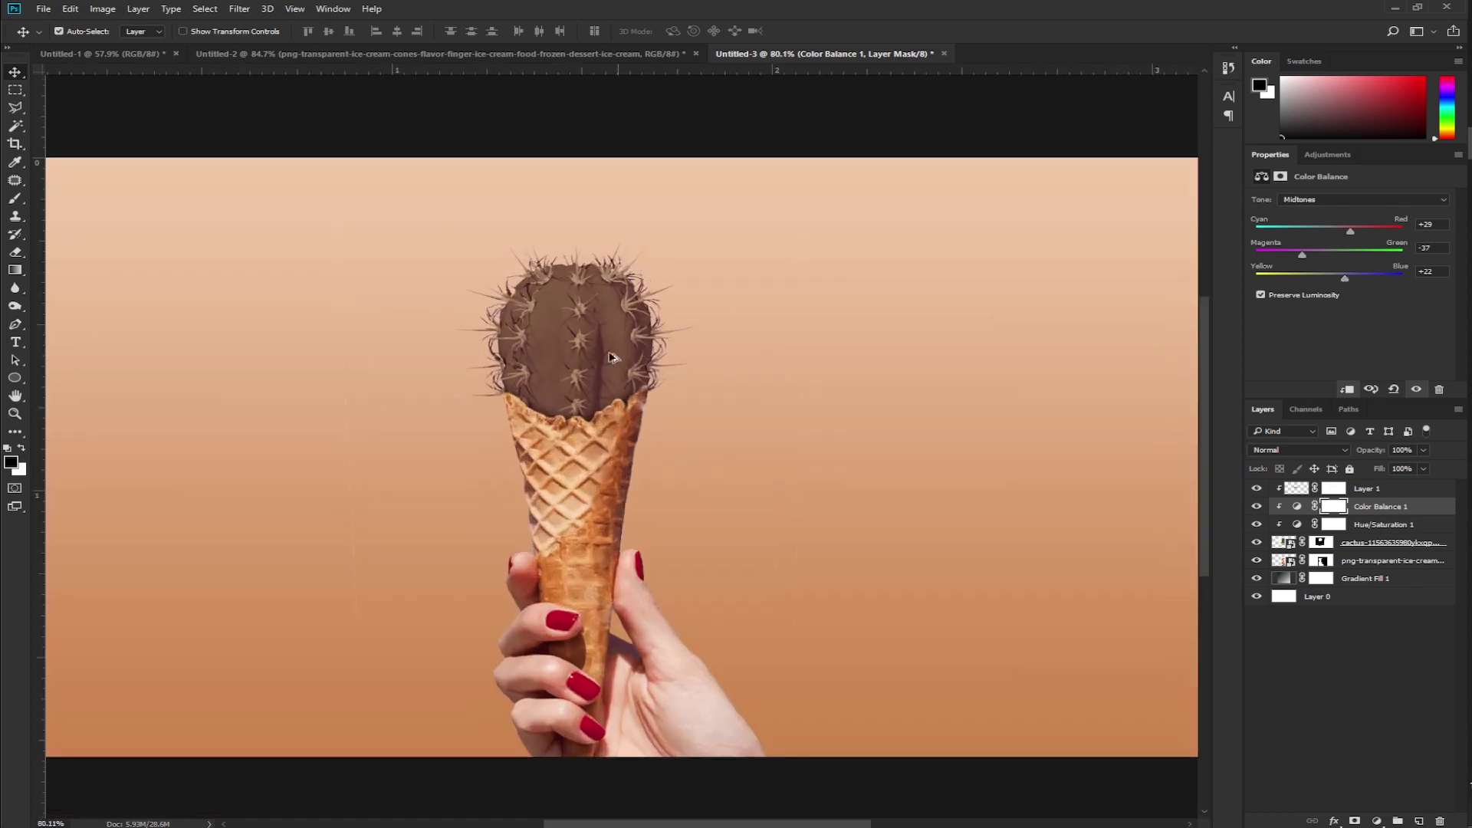
{"action": "left_click", "coordinate": [1256, 506]}
{"action": "left_click", "coordinate": [1258, 525]}
{"action": "left_click", "coordinate": [1257, 507]}
{"action": "scroll", "coordinate": [683, 479], "scroll_direction": "down", "scroll_amount": 1}
{"action": "scroll", "coordinate": [665, 471], "scroll_direction": "down", "scroll_amount": 6}
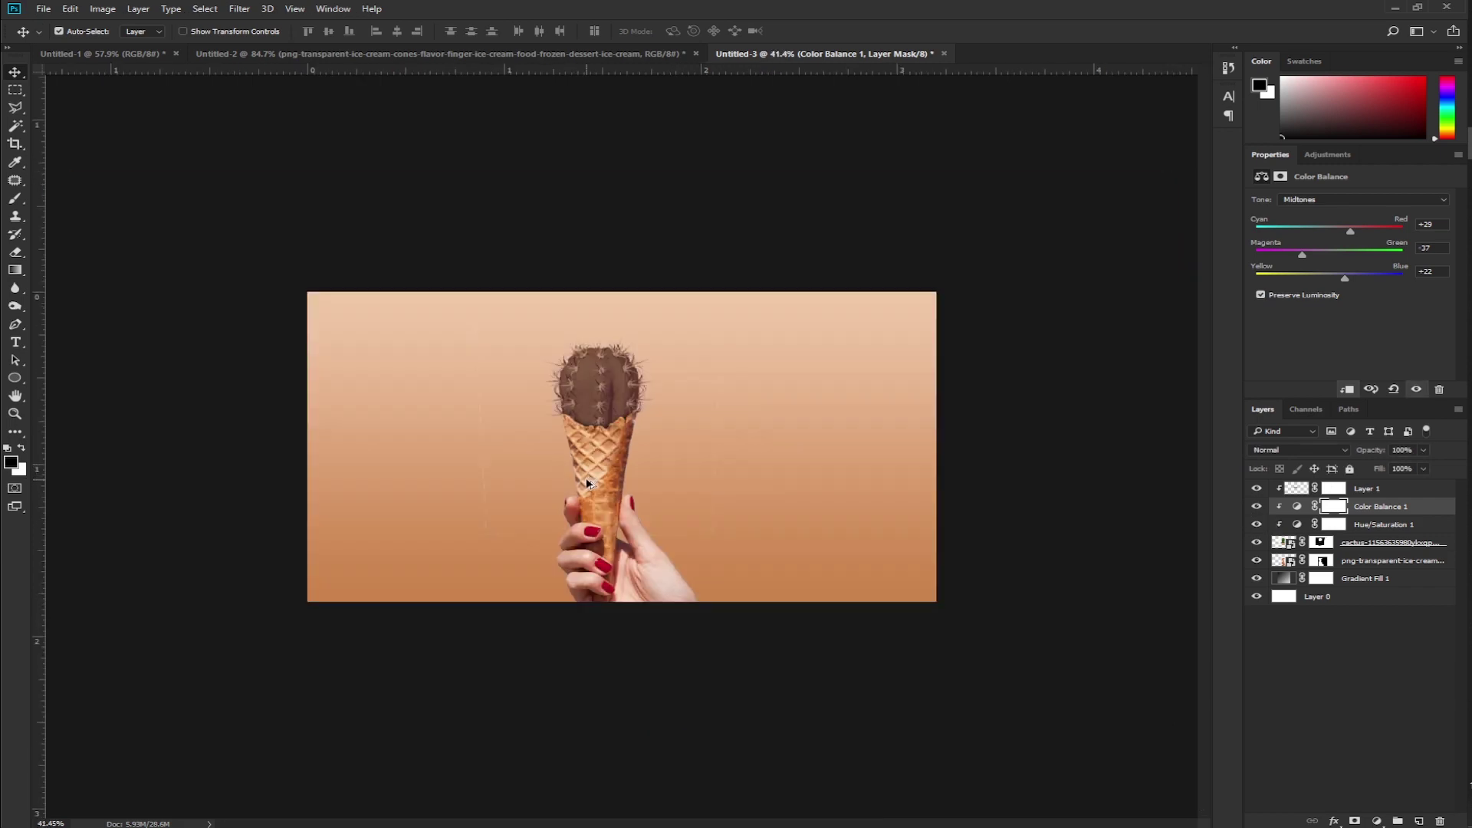
{"action": "scroll", "coordinate": [590, 479], "scroll_direction": "up", "scroll_amount": 1}
{"action": "scroll", "coordinate": [614, 399], "scroll_direction": "up", "scroll_amount": 3}
{"action": "scroll", "coordinate": [610, 376], "scroll_direction": "up", "scroll_amount": 1}
{"action": "scroll", "coordinate": [604, 373], "scroll_direction": "up", "scroll_amount": 3}
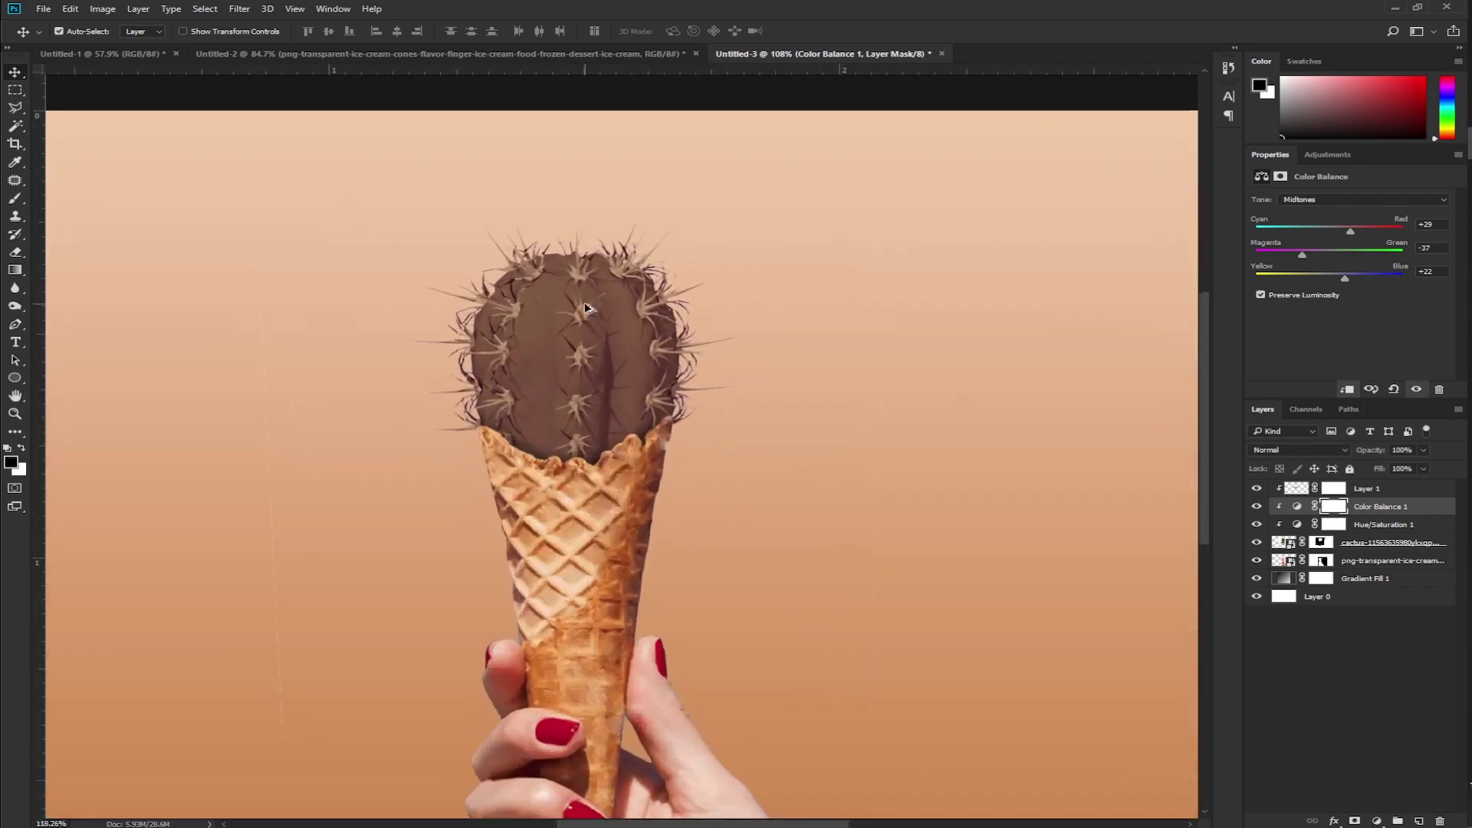
{"action": "scroll", "coordinate": [597, 369], "scroll_direction": "down", "scroll_amount": 4}
{"action": "scroll", "coordinate": [588, 365], "scroll_direction": "down", "scroll_amount": 3}
{"action": "scroll", "coordinate": [613, 370], "scroll_direction": "up", "scroll_amount": 2}
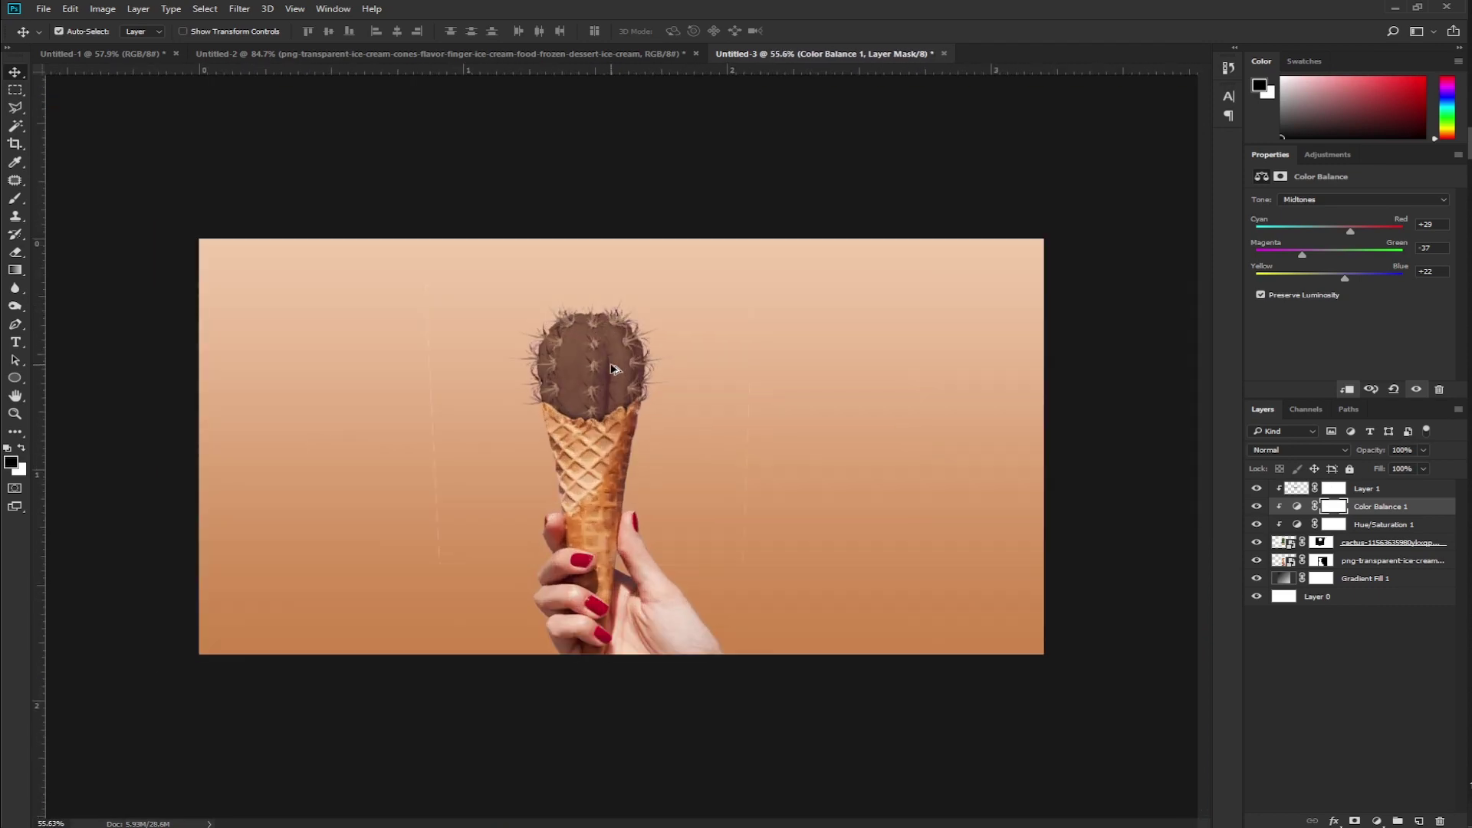
{"action": "scroll", "coordinate": [614, 370], "scroll_direction": "up", "scroll_amount": 2}
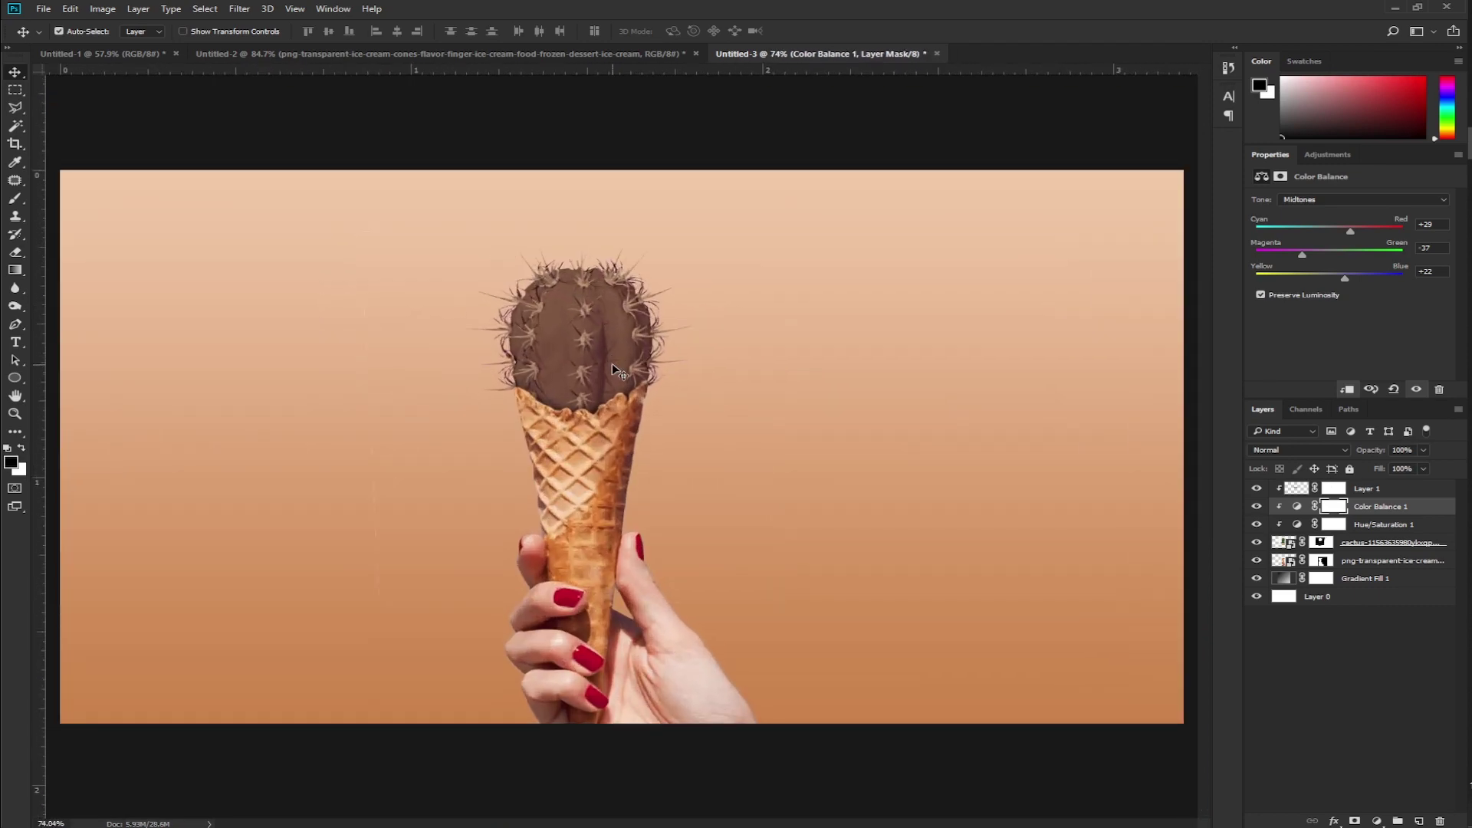
{"action": "scroll", "coordinate": [612, 366], "scroll_direction": "down", "scroll_amount": 3}
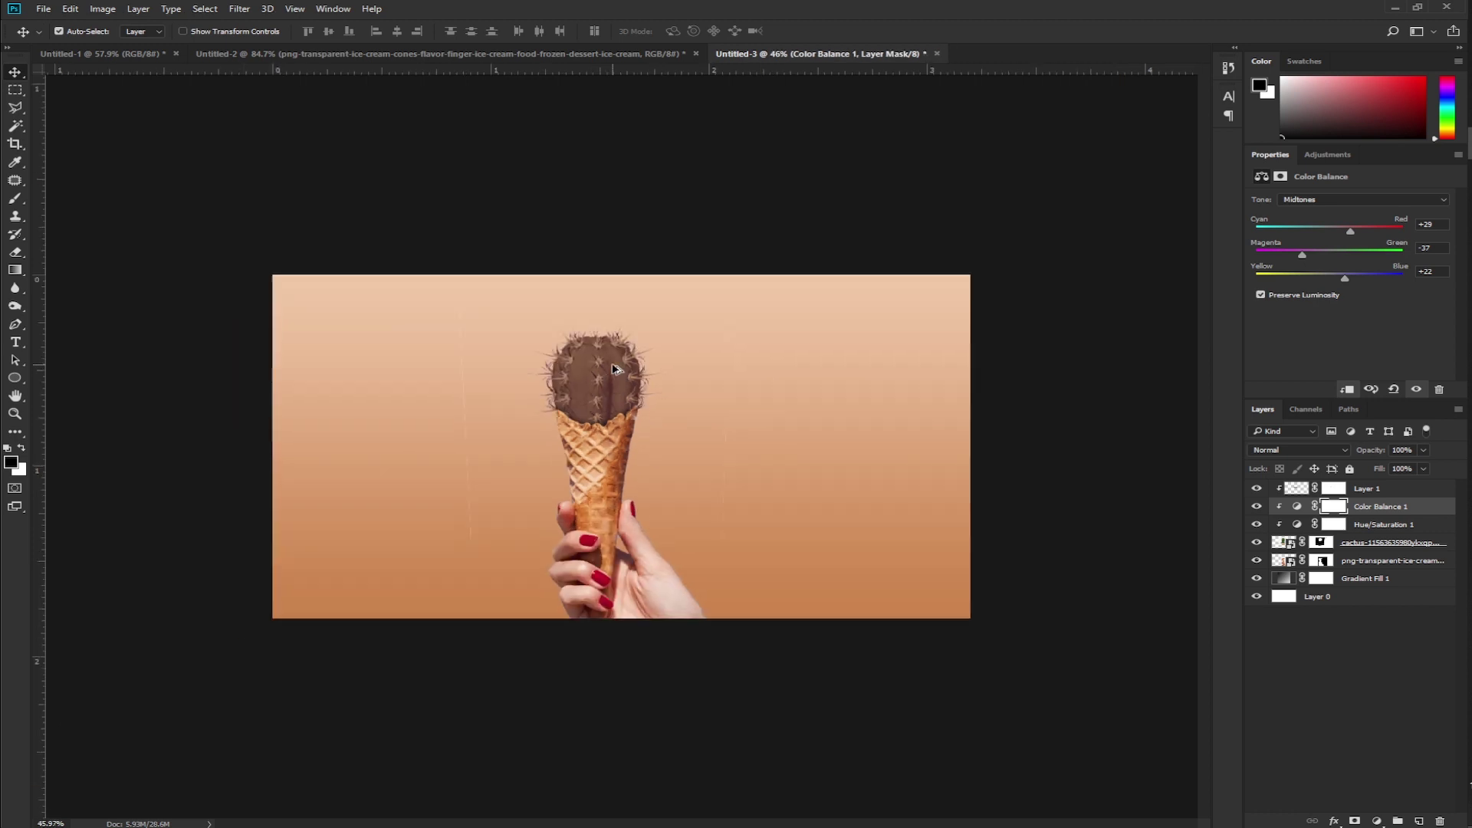
{"action": "scroll", "coordinate": [612, 366], "scroll_direction": "up", "scroll_amount": 3}
{"action": "scroll", "coordinate": [612, 368], "scroll_direction": "up", "scroll_amount": 2}
{"action": "scroll", "coordinate": [613, 368], "scroll_direction": "down", "scroll_amount": 4}
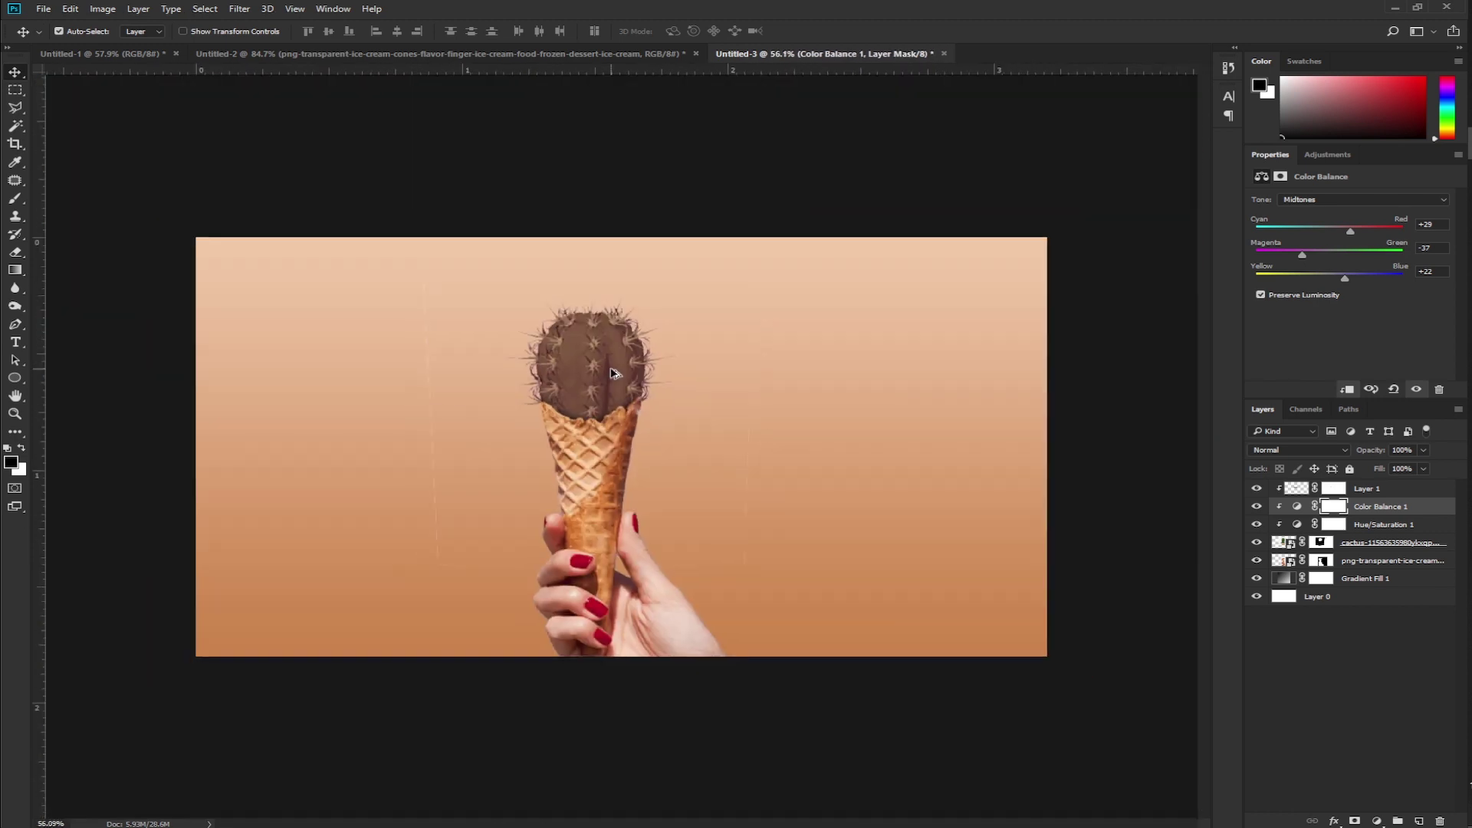